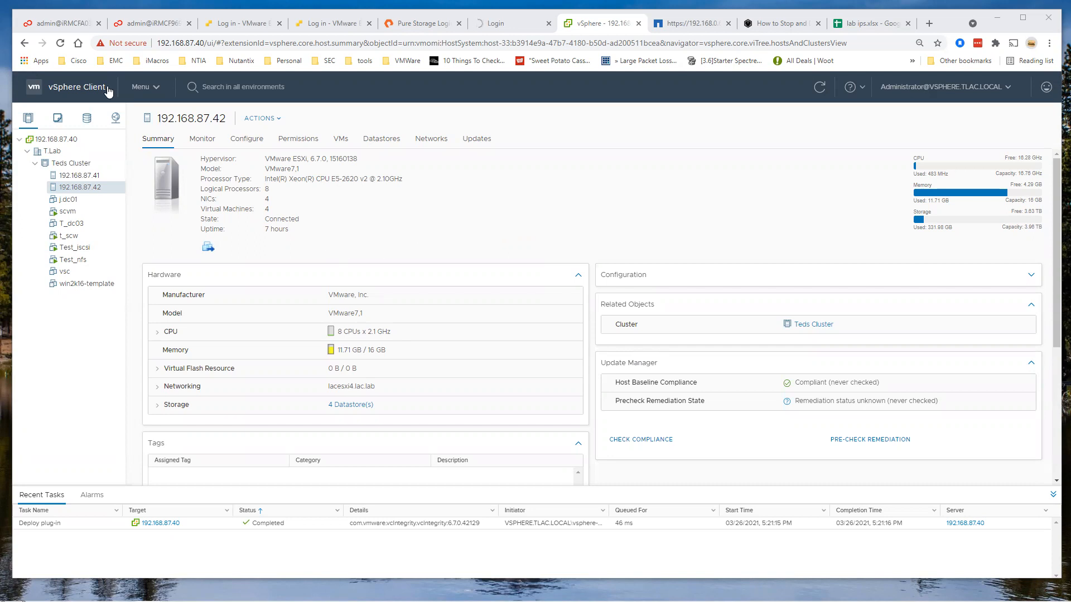
left_click(146, 88)
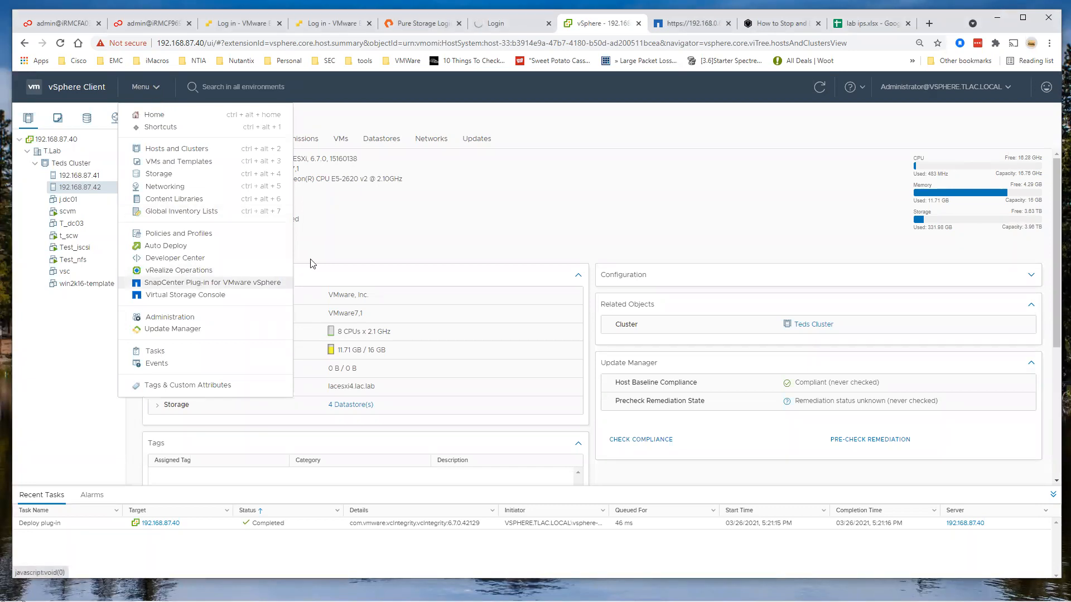
left_click(419, 233)
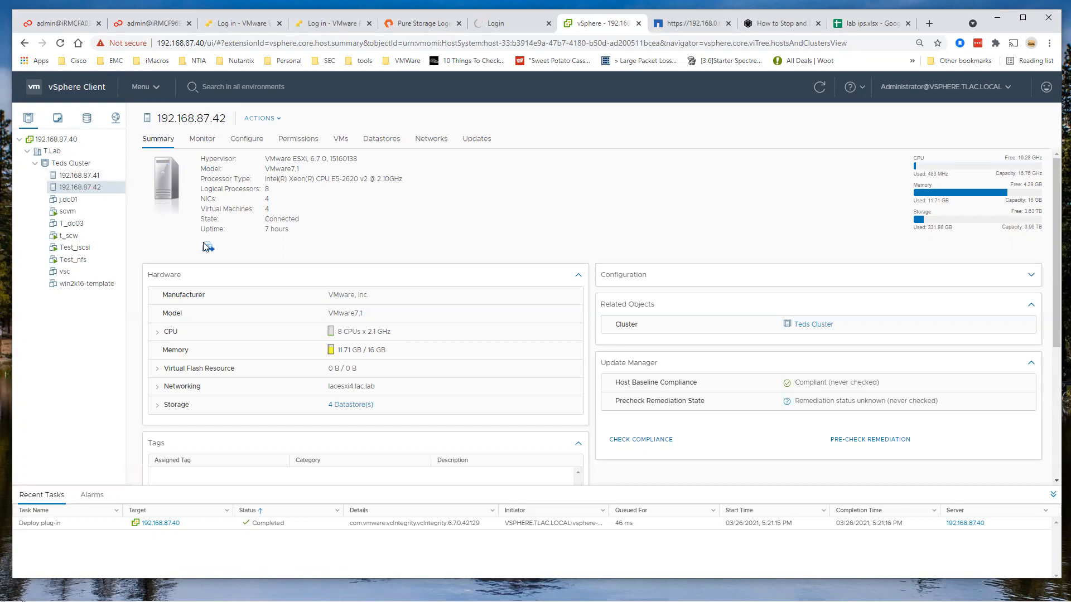
Step: Review the summaries of hosts 192.168.87.41 and 192.168.87.42 and list the virtual machines on each host
left_click(92, 179)
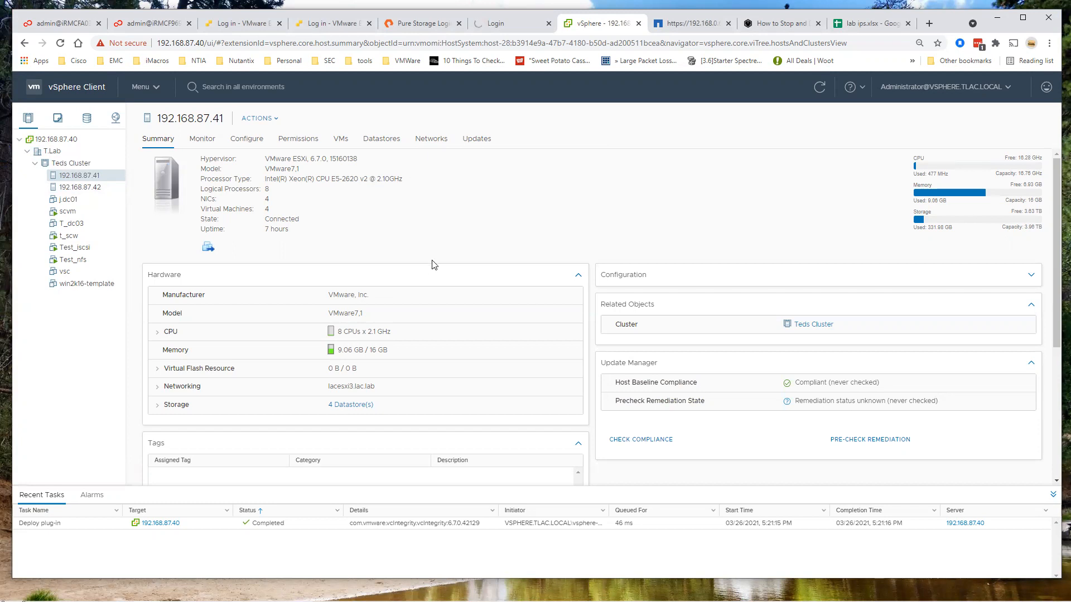
left_click(97, 188)
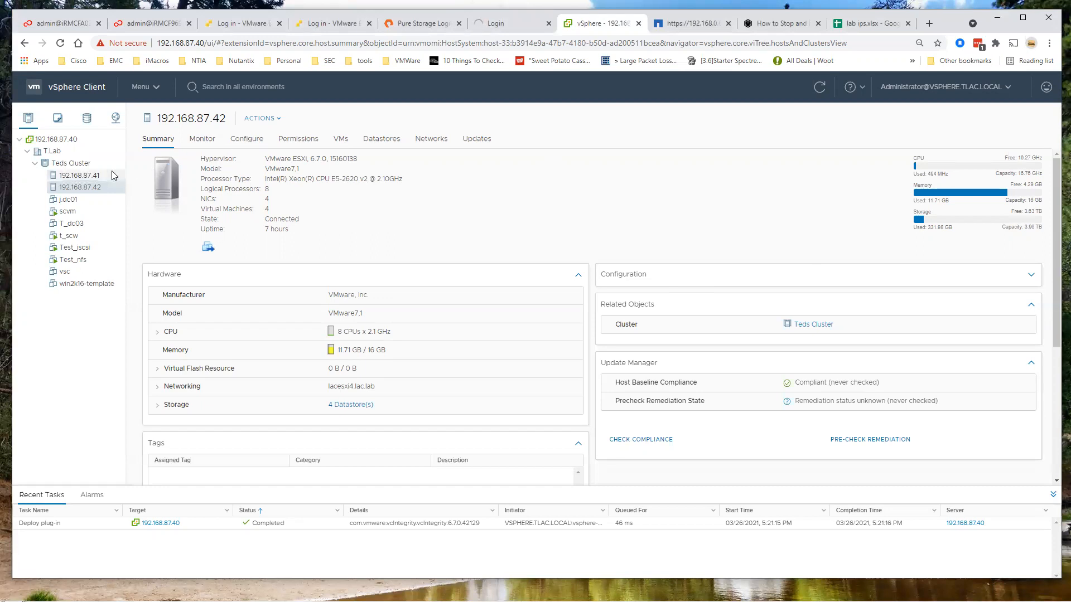
left_click(341, 139)
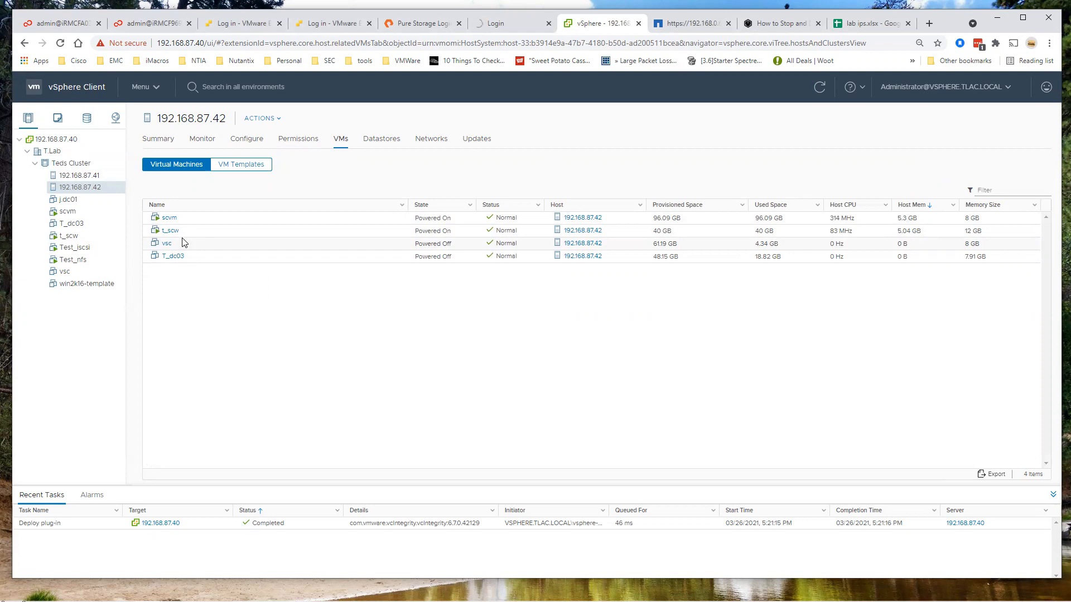
left_click(89, 174)
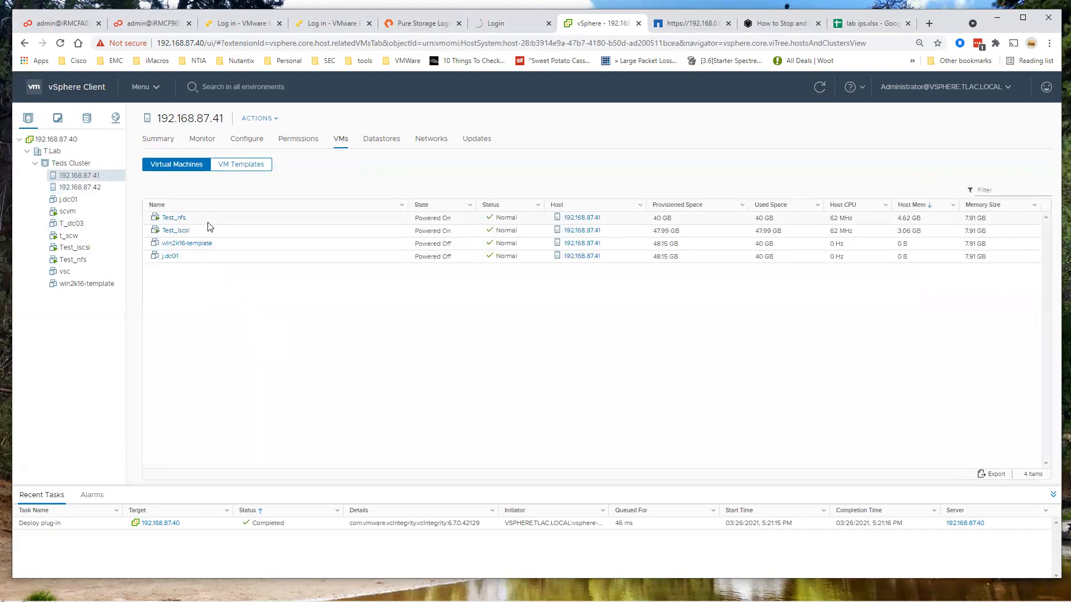
Step: Inspect the summaries of the Test_nfs and Test_iscsi virtual machines, including their datastores and storage usage
left_click(232, 221)
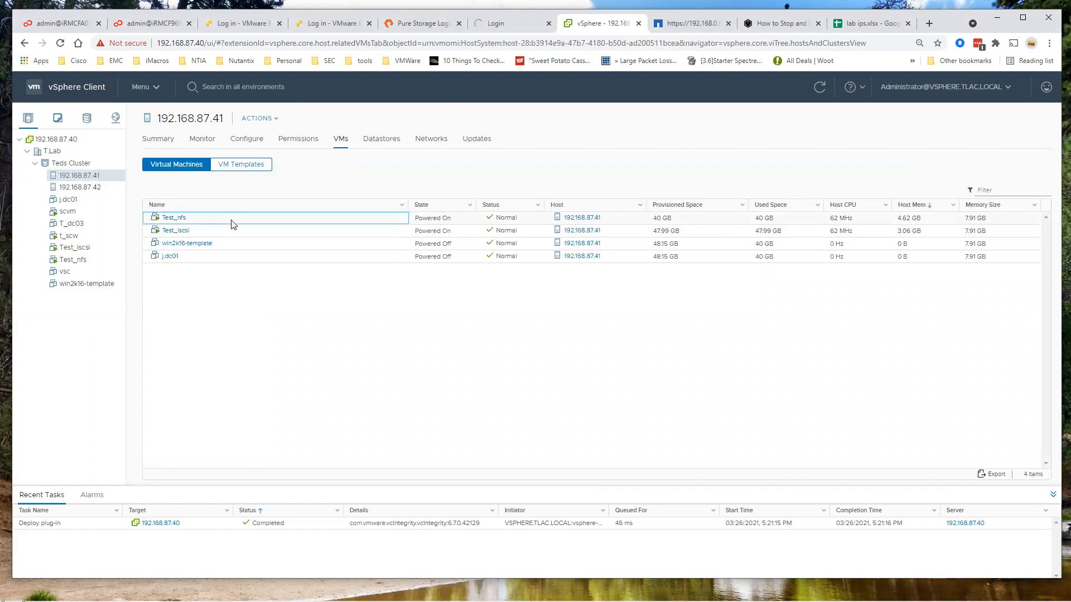
left_click(174, 218)
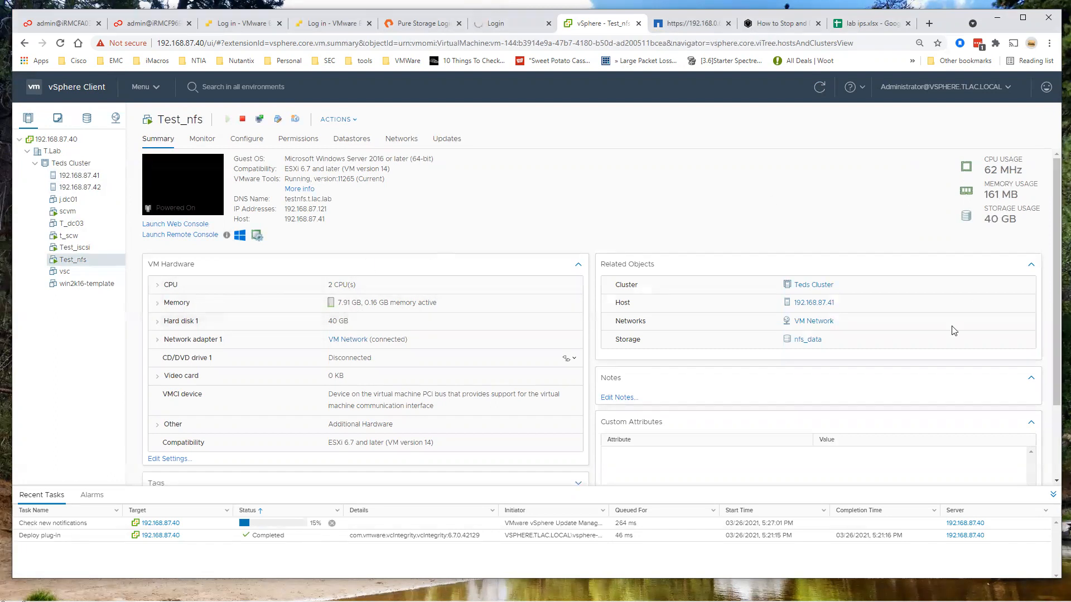
left_click(74, 247)
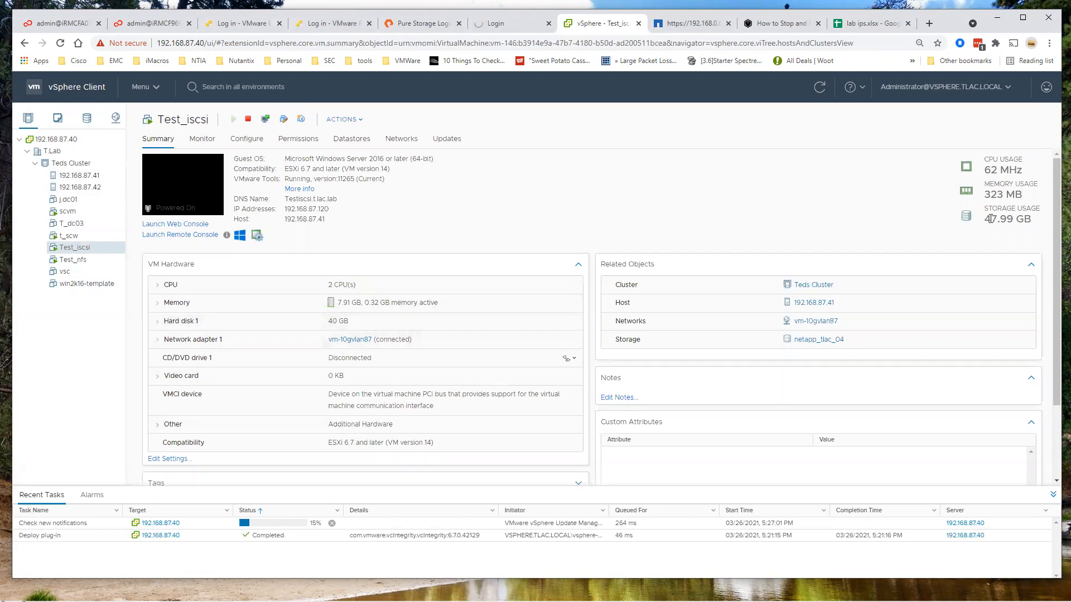
left_click_drag(985, 219, 1010, 217)
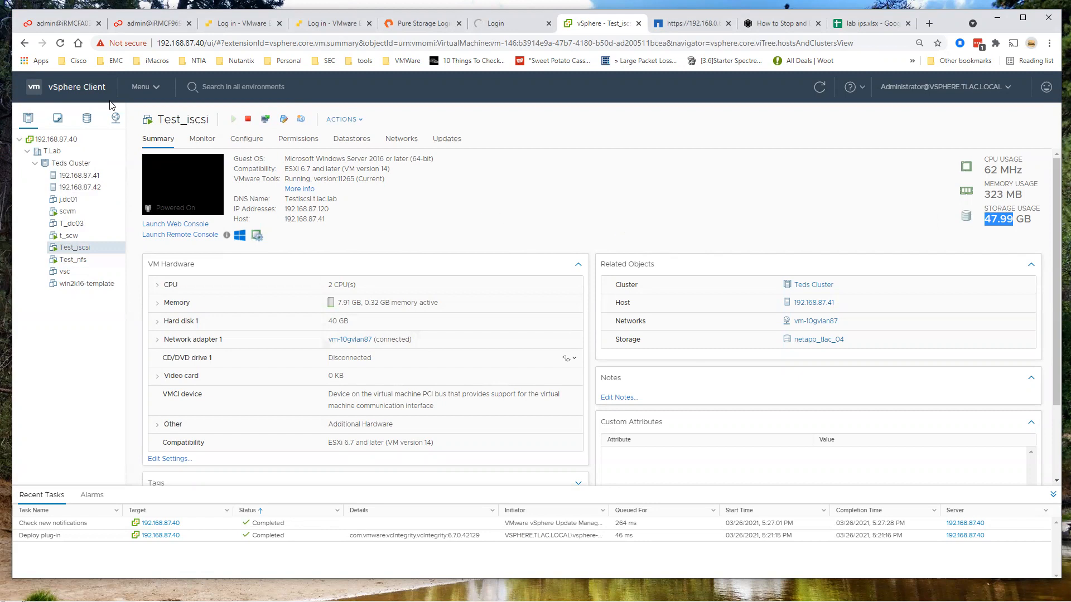
Step: Review the SnapMirror protection summary and the daily7day backup policy in the SnapCenter Plug-in for VMware vSphere
left_click(161, 92)
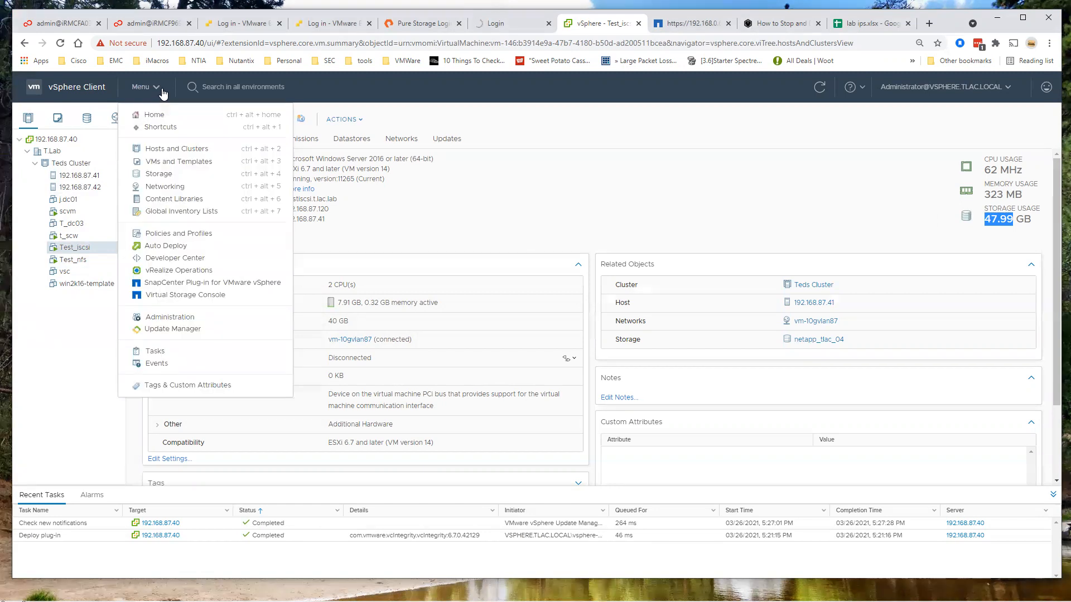
left_click(211, 282)
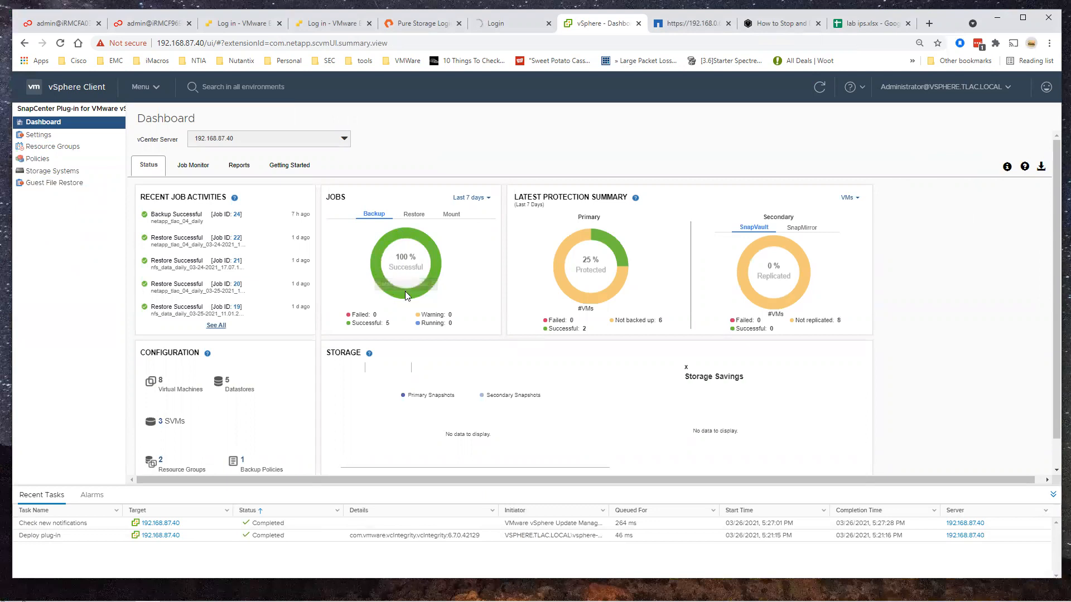
mouse_move(595, 237)
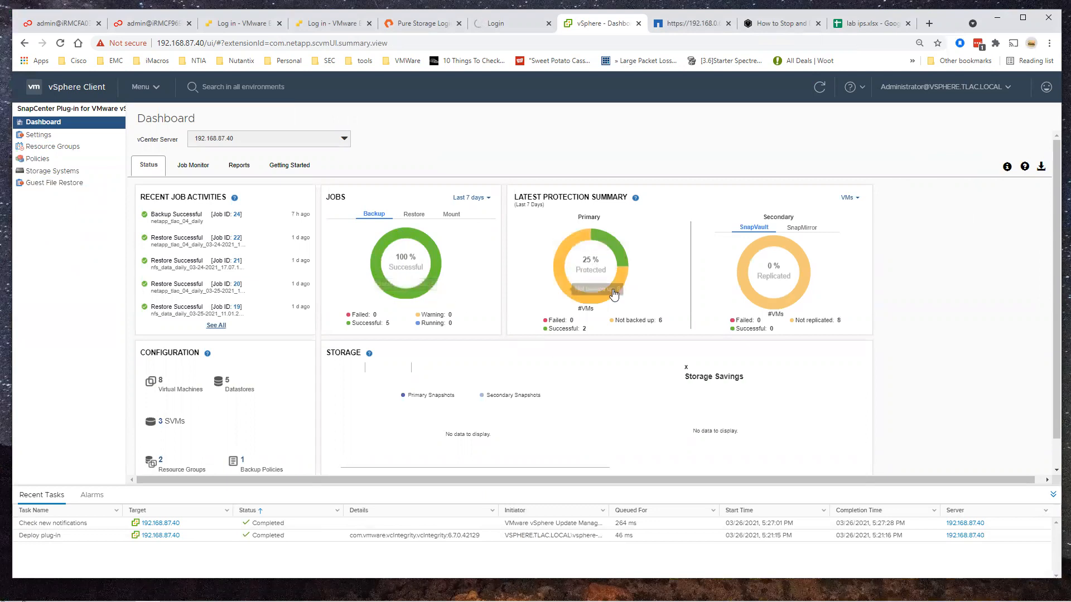
left_click(803, 228)
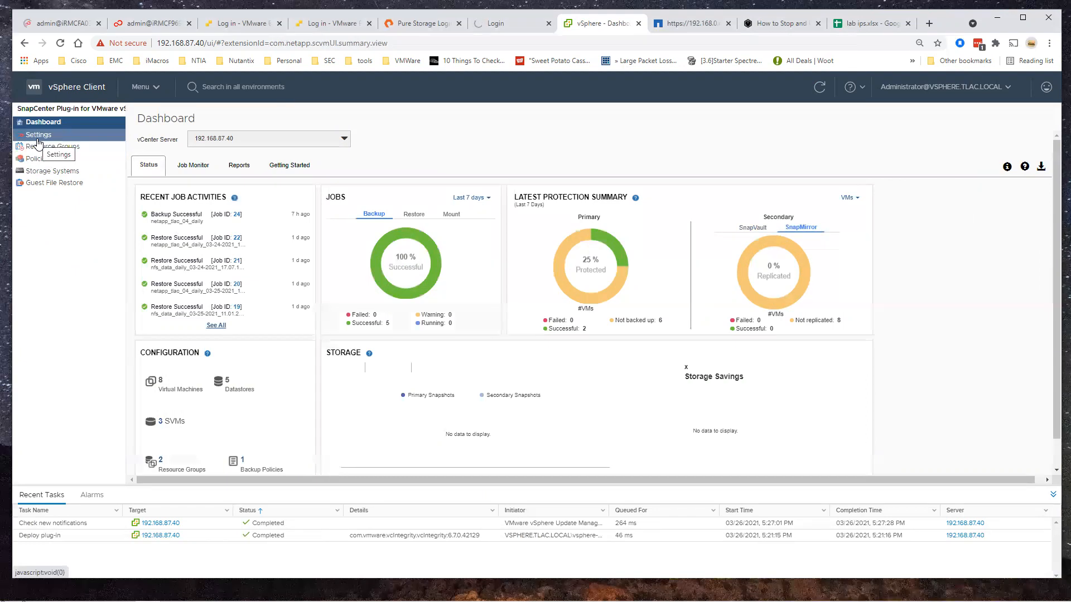
left_click(46, 160)
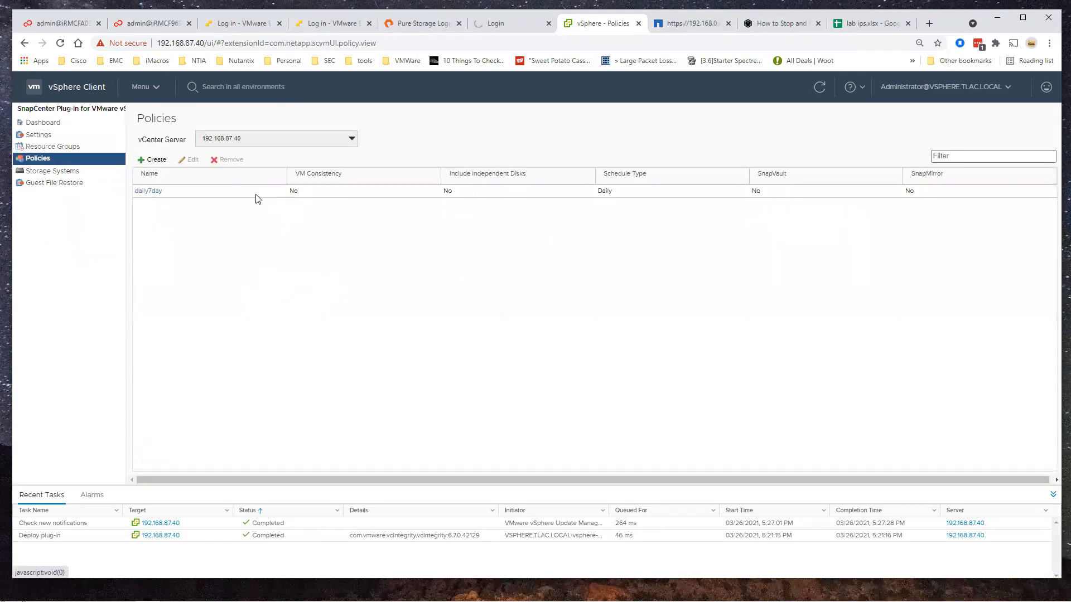
left_click(258, 197)
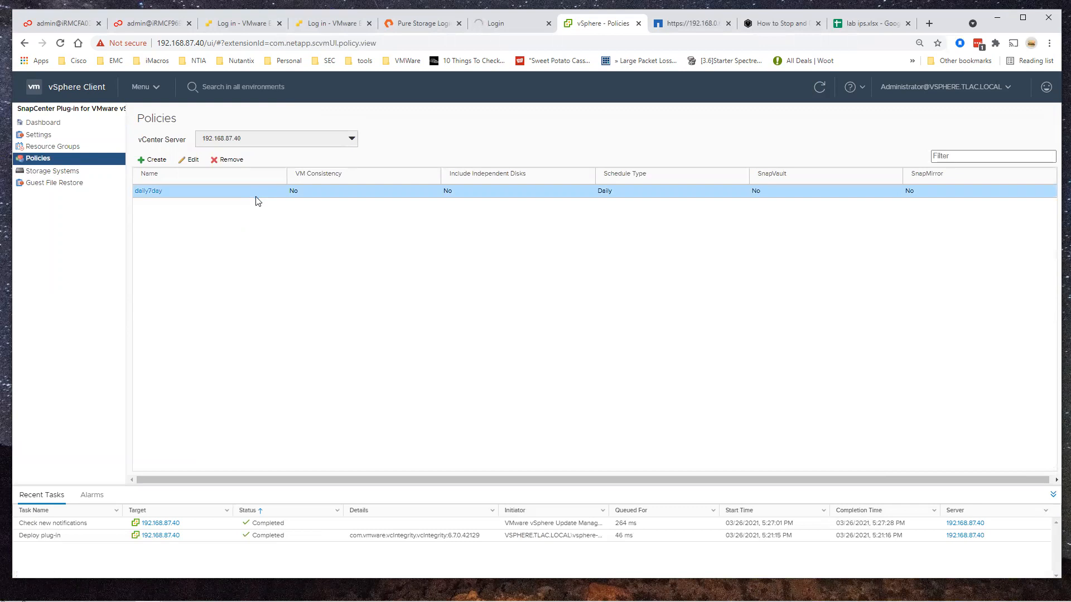
Step: Run an immediate backup of the nfs_data_daily resource group and refresh its job status
left_click(59, 147)
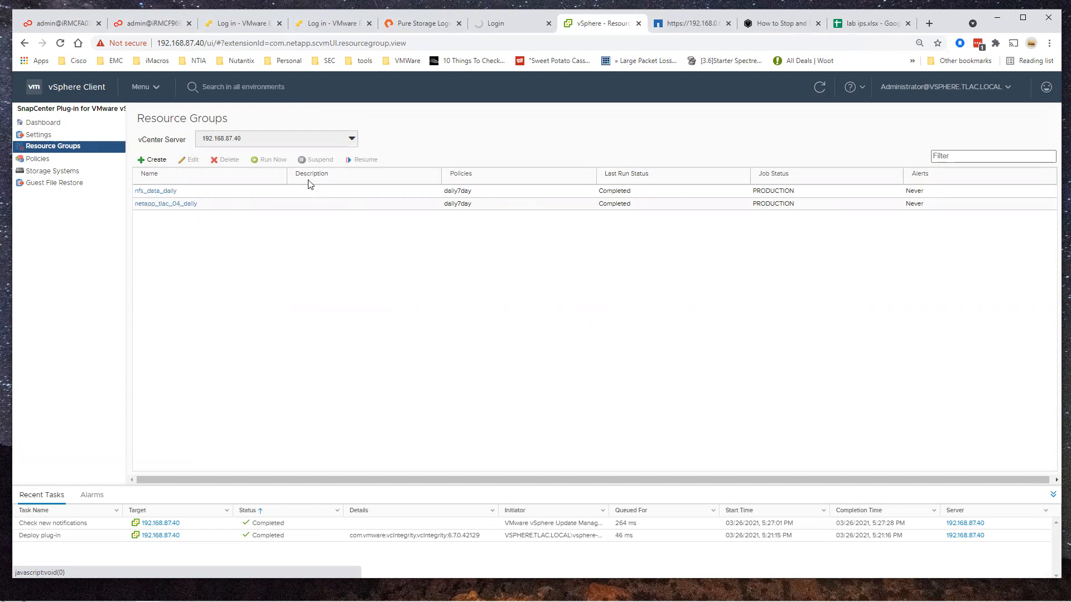
left_click(230, 195)
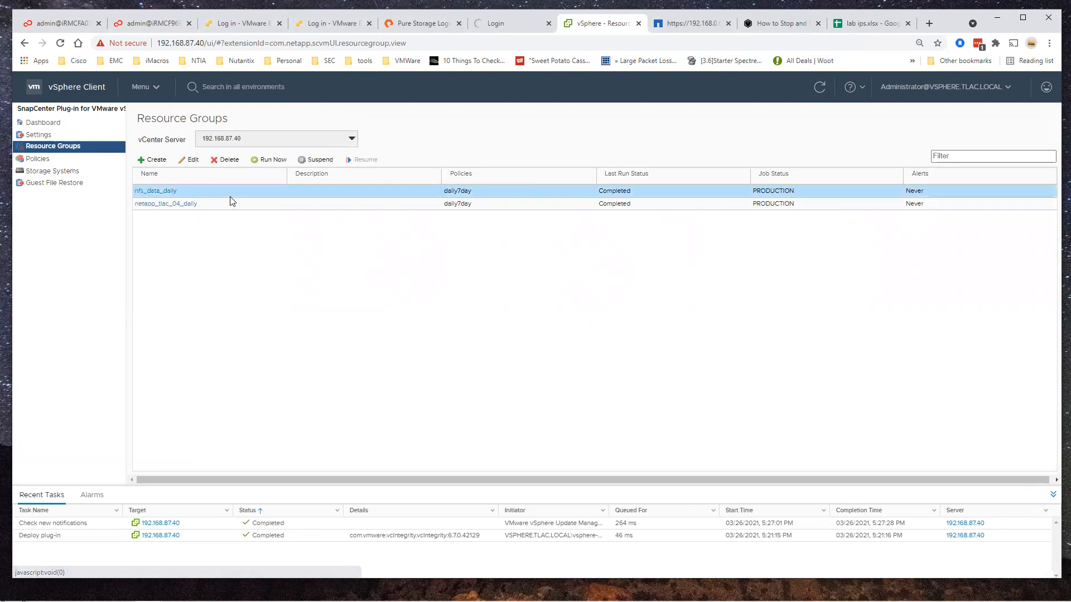
left_click(273, 161)
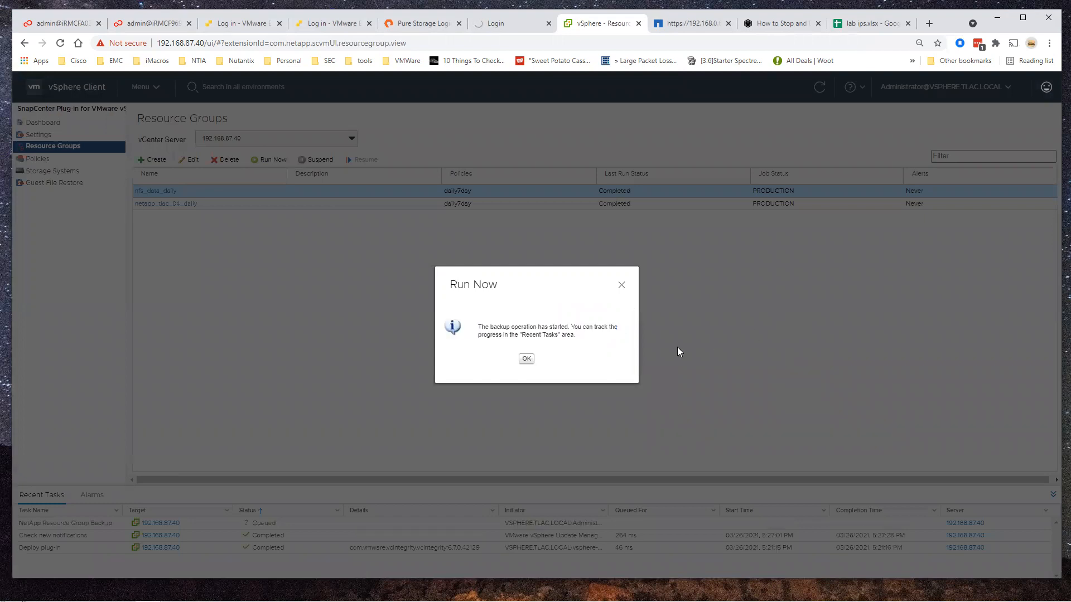
left_click(527, 360)
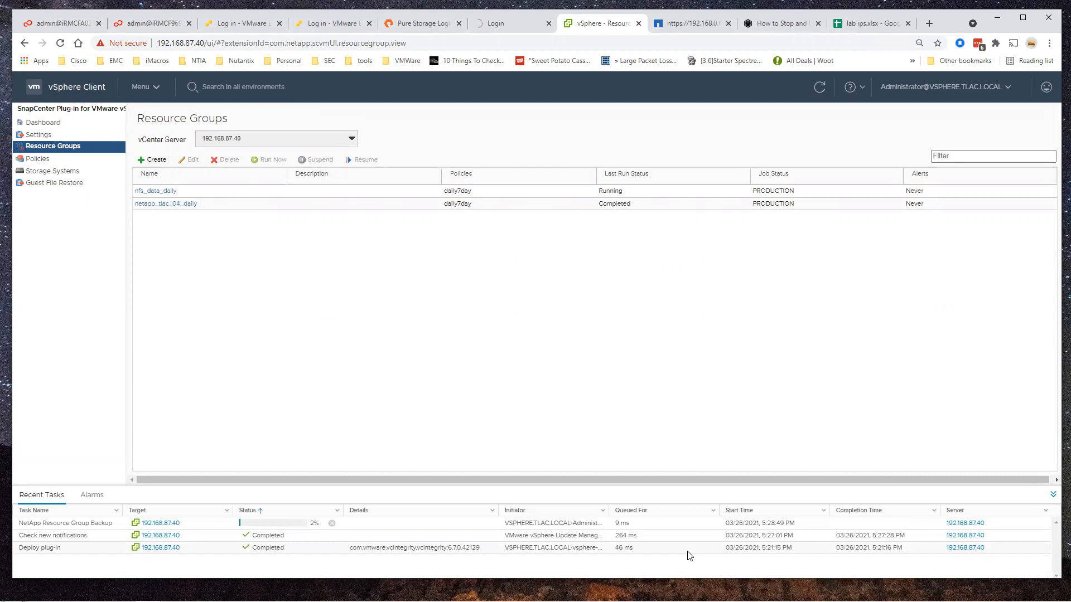
left_click(820, 87)
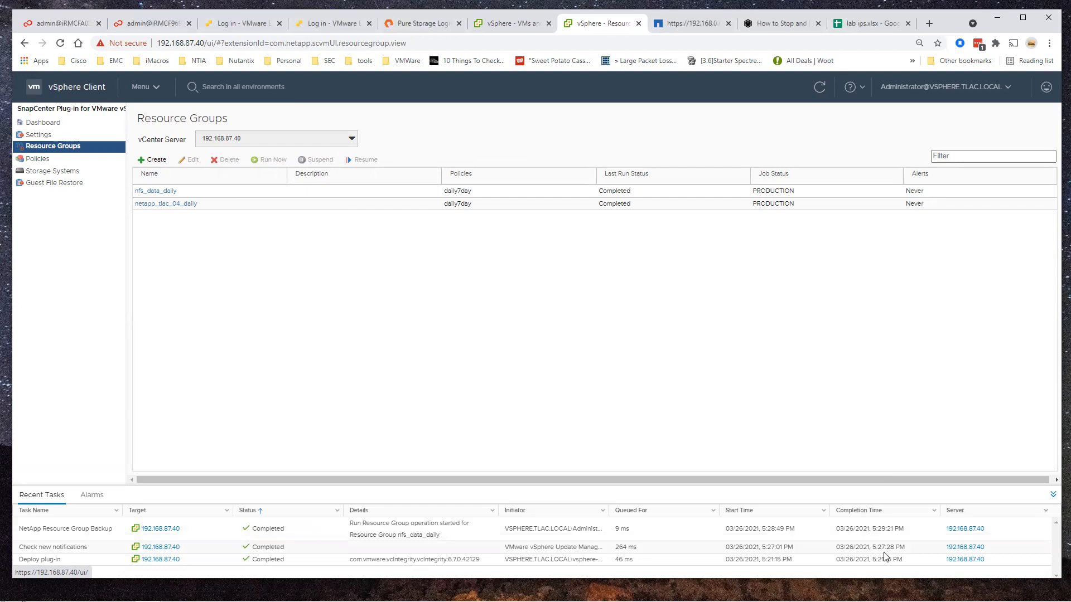
Step: Run an immediate backup of the netapp_tlac_04_daily resource group and refresh until its job status updates
left_click(227, 205)
left_click(271, 162)
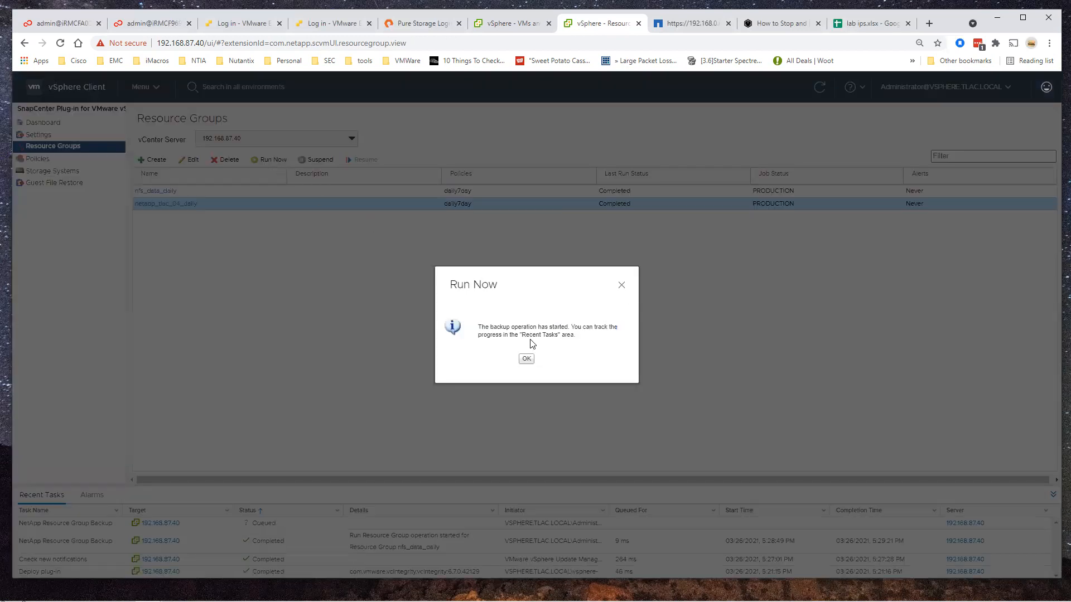
left_click(529, 361)
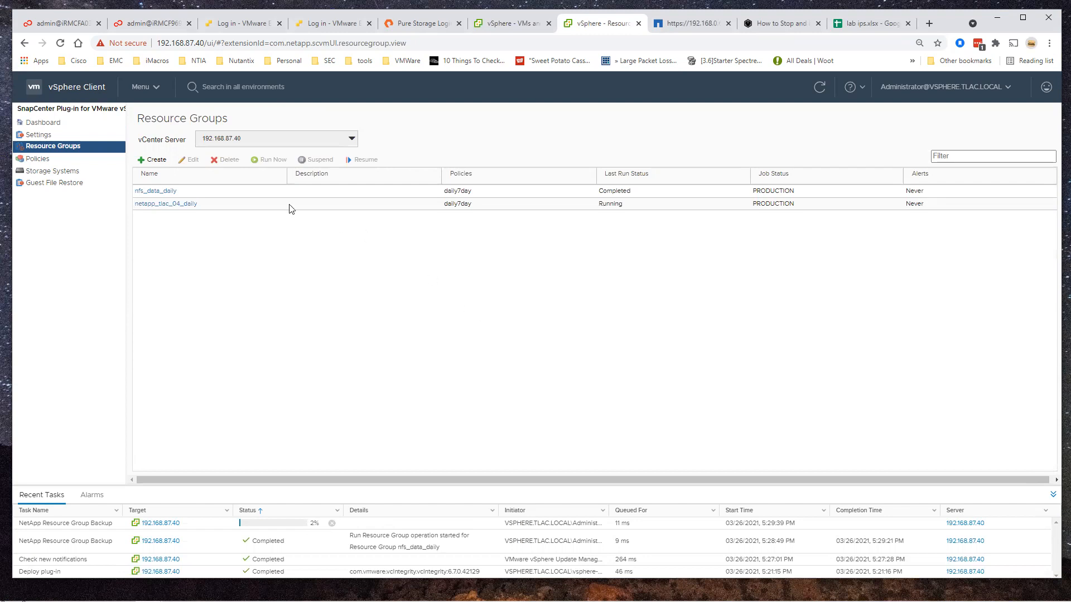
left_click(818, 88)
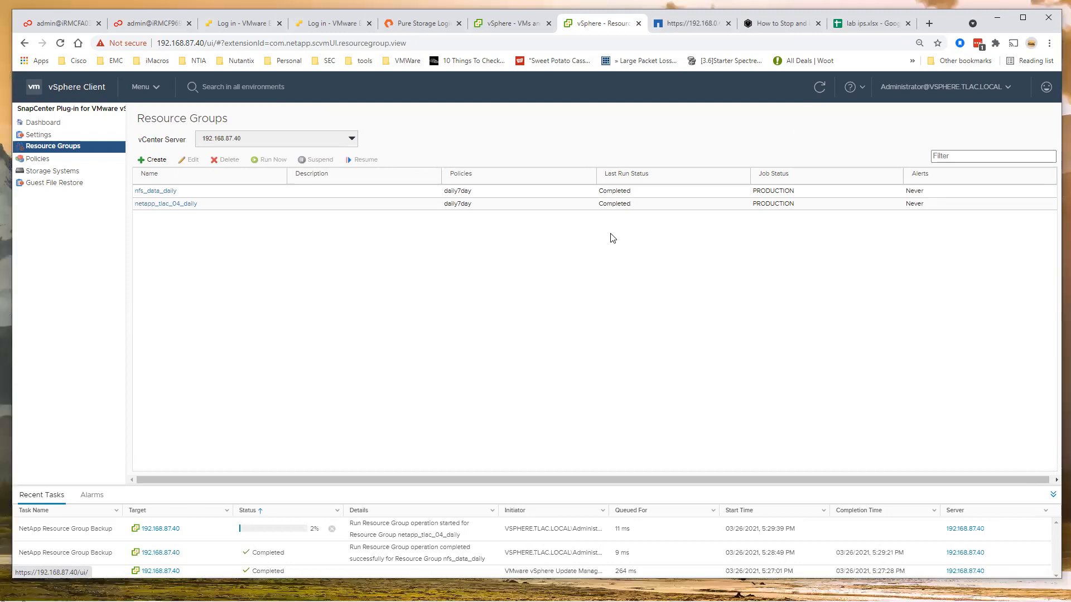
left_click(819, 89)
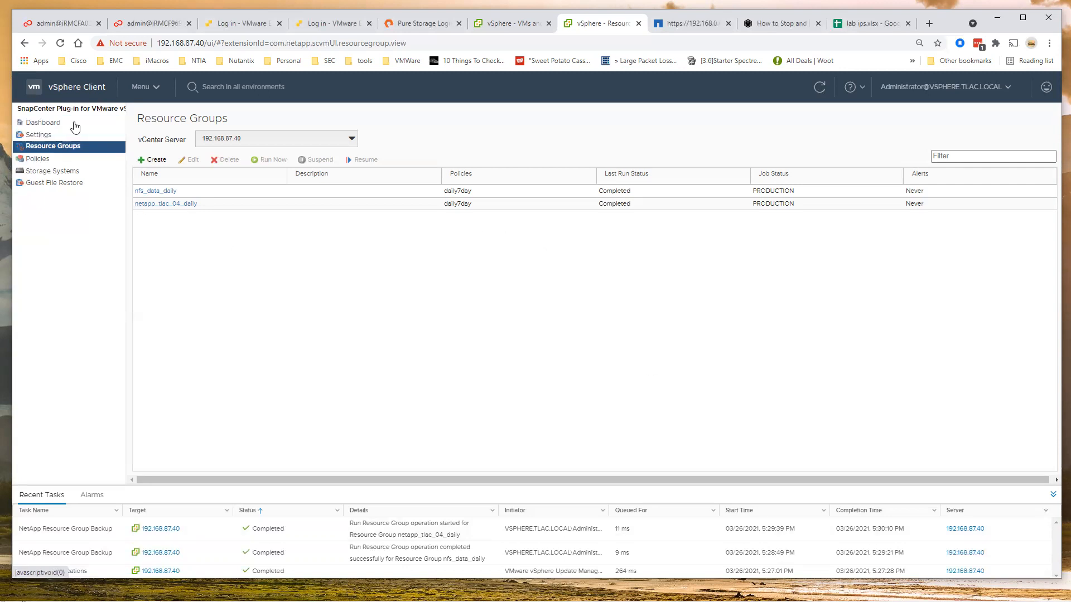
Step: Examine the files in the Test_nfs folder on the nfs_data datastore and the Test_iscsi folder on netapp_tlac_04
left_click(80, 93)
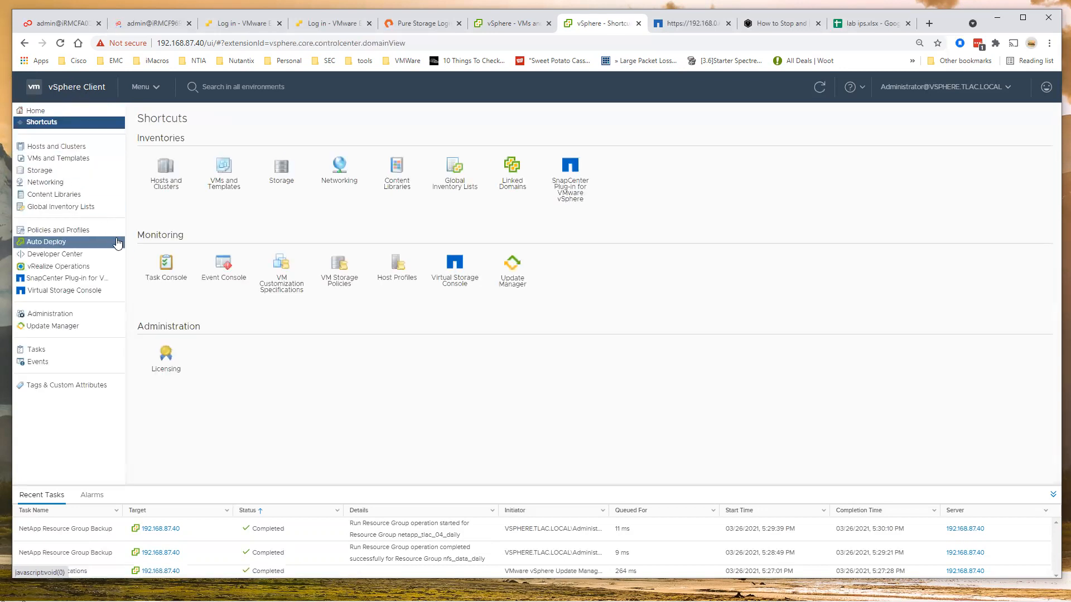
left_click(57, 168)
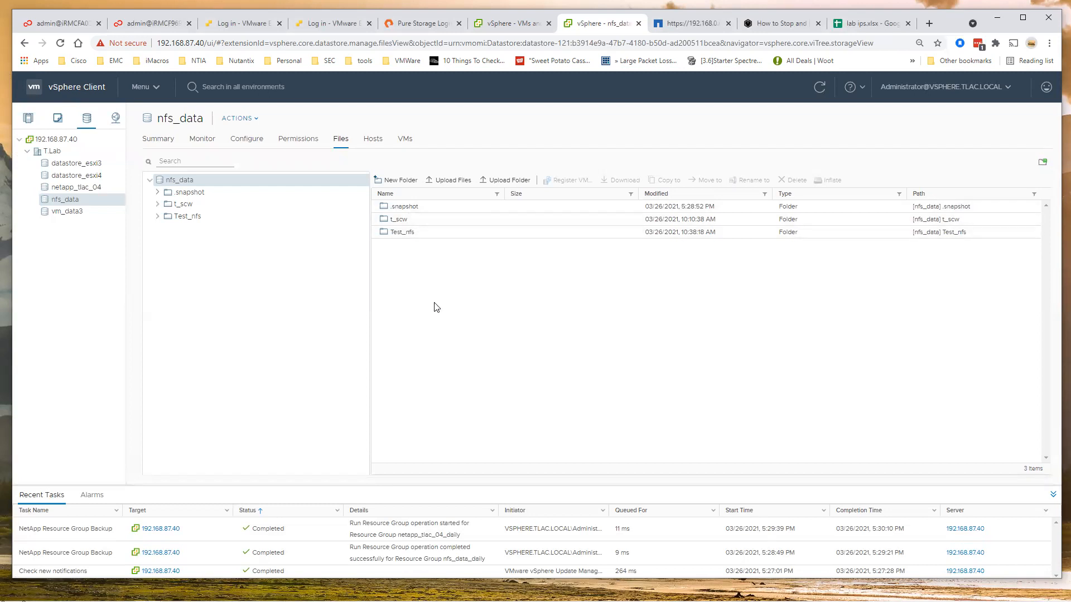
left_click(409, 234)
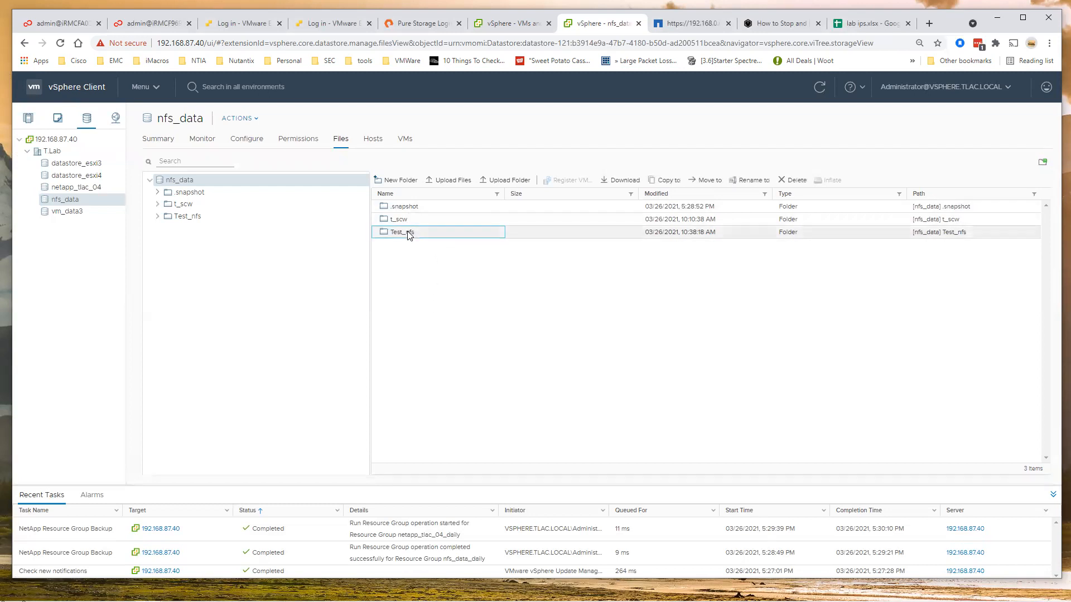
double_click(409, 234)
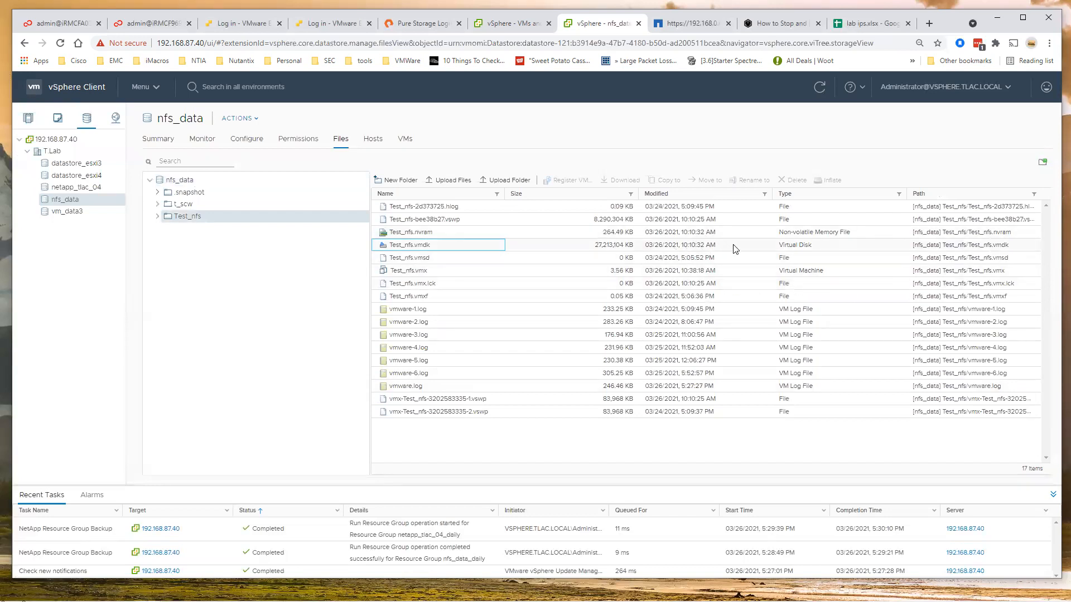
left_click(724, 208)
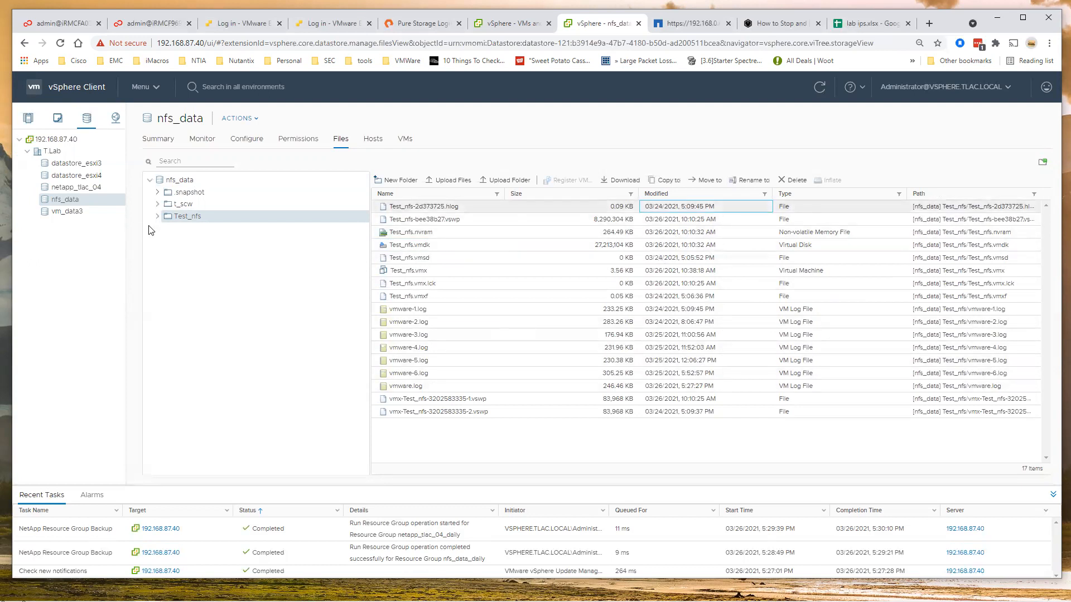
left_click(81, 190)
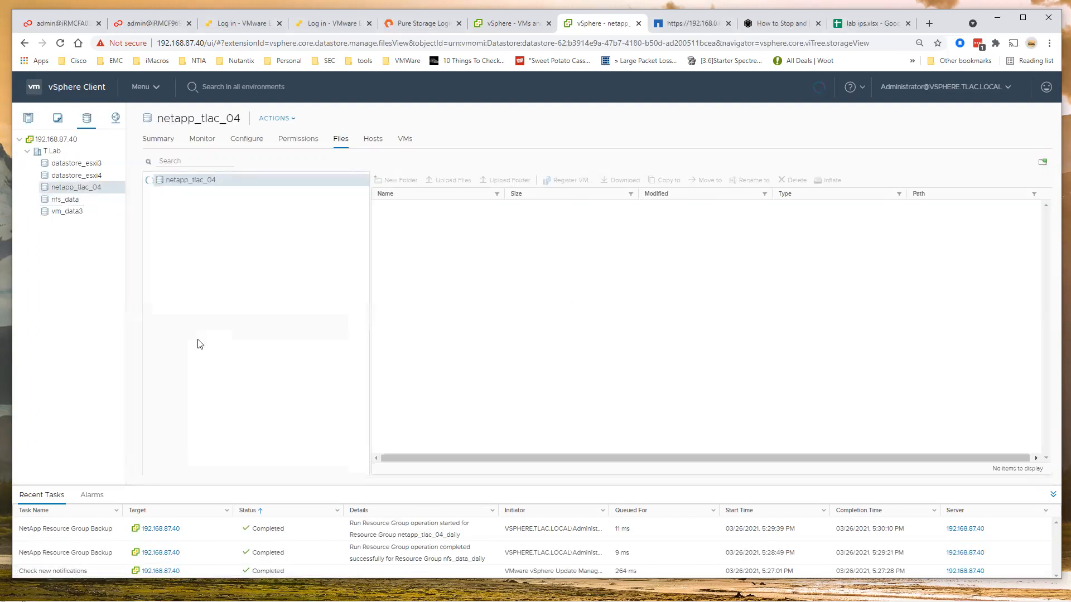
left_click(188, 205)
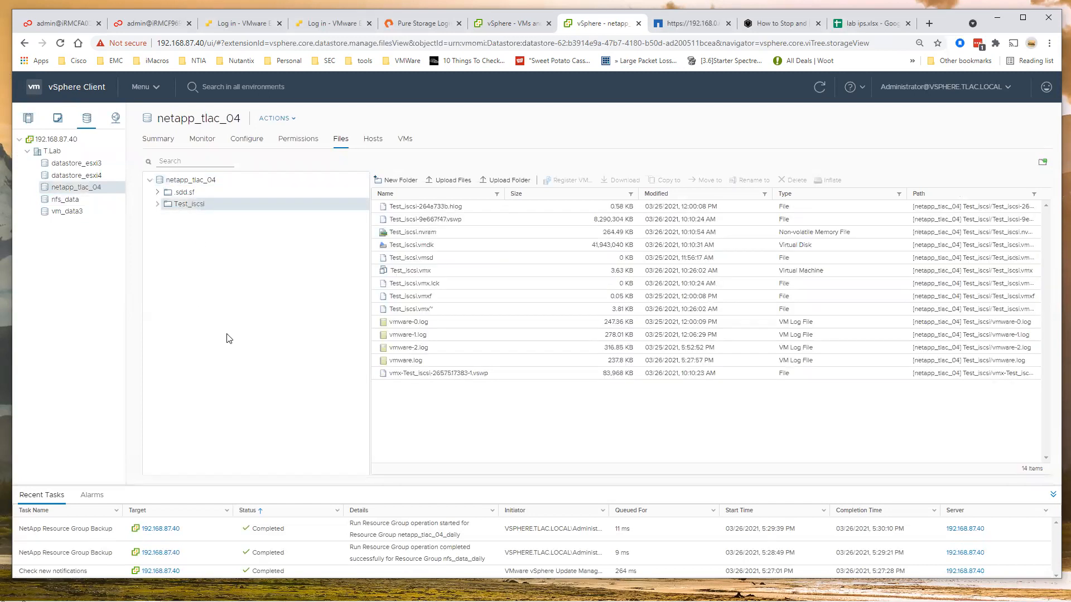
Step: Check the summaries of Test_iscsi and Test_nfs in the VMs and Templates inventory, including their related storage
left_click(57, 118)
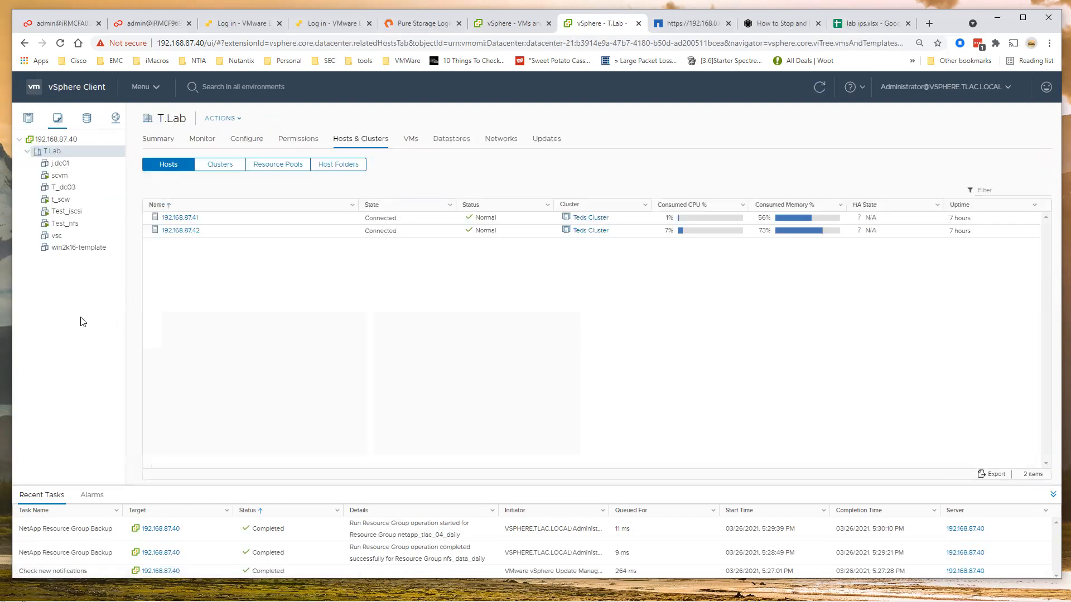
left_click(74, 211)
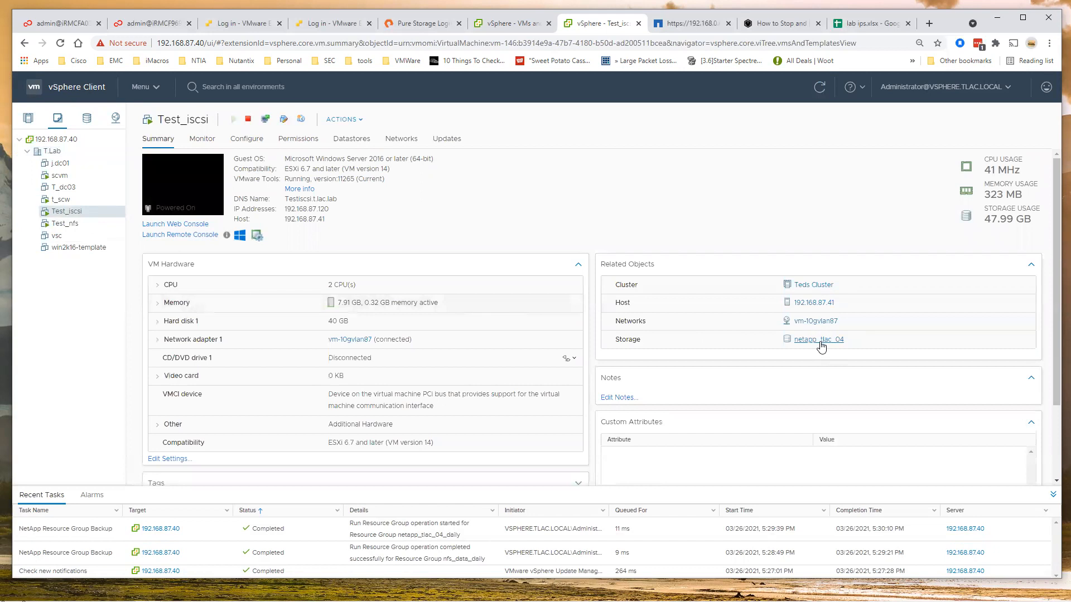
left_click(65, 224)
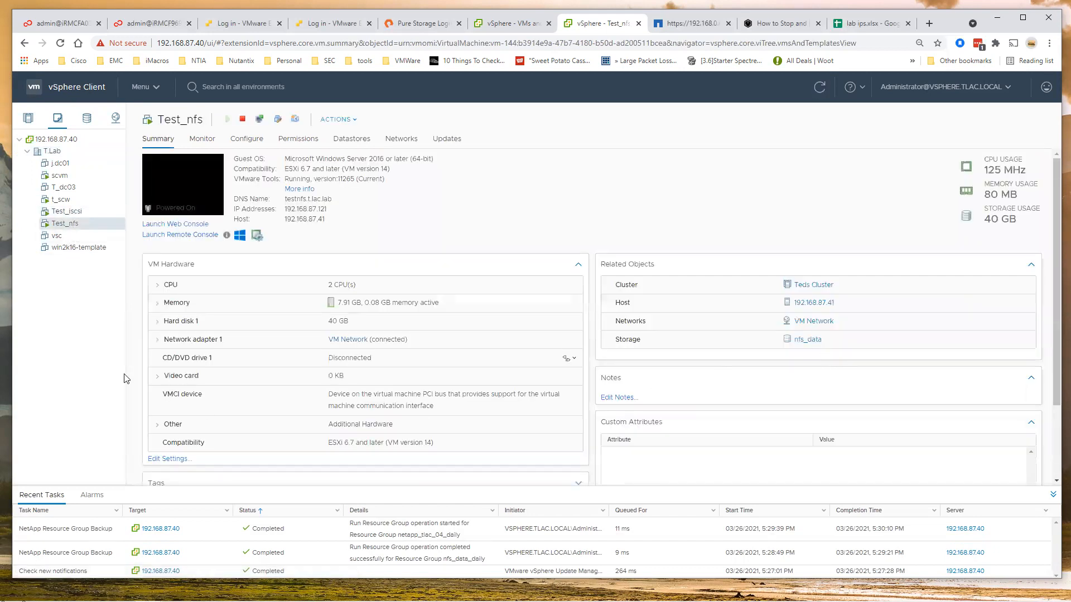
Step: Start a NetApp SnapCenter restore of the Test_iscsi virtual machine and select the 3/26/2021 10:13:30 AM backup
left_click(96, 213)
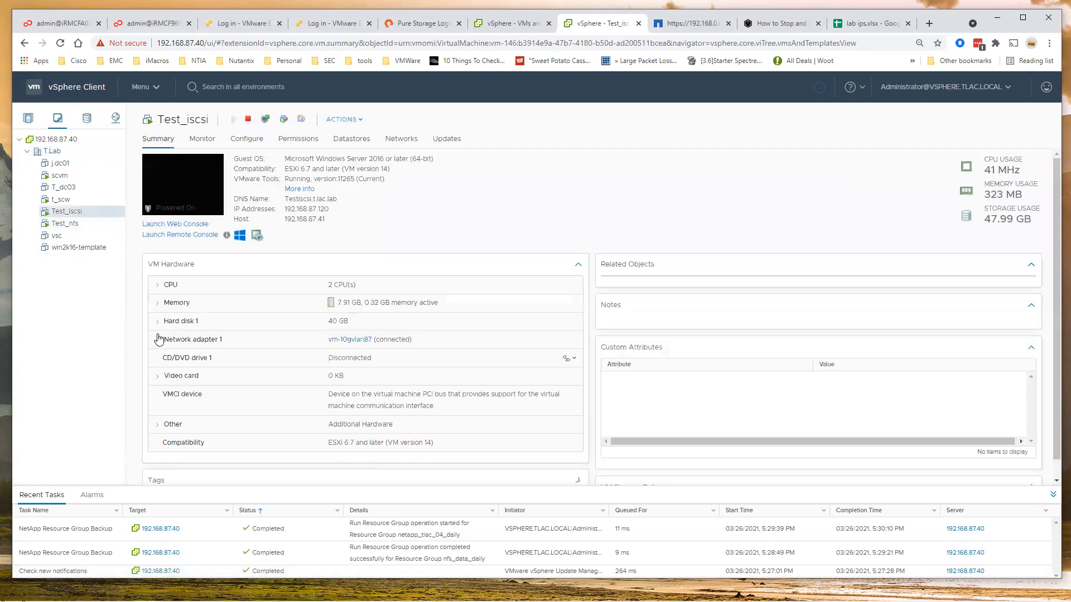
right_click(85, 214)
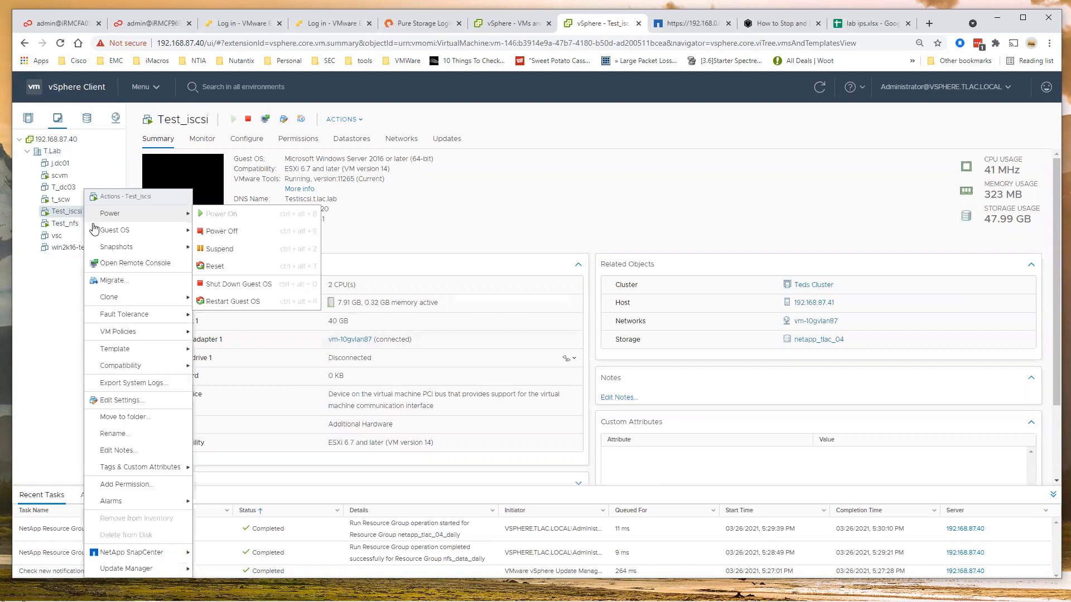
mouse_move(144, 555)
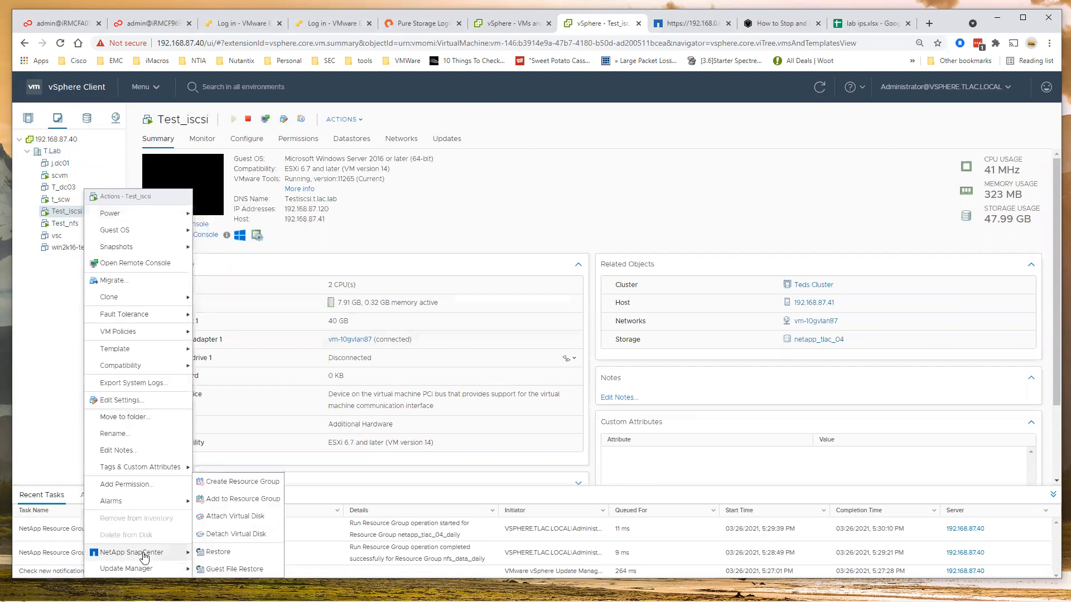
left_click(218, 552)
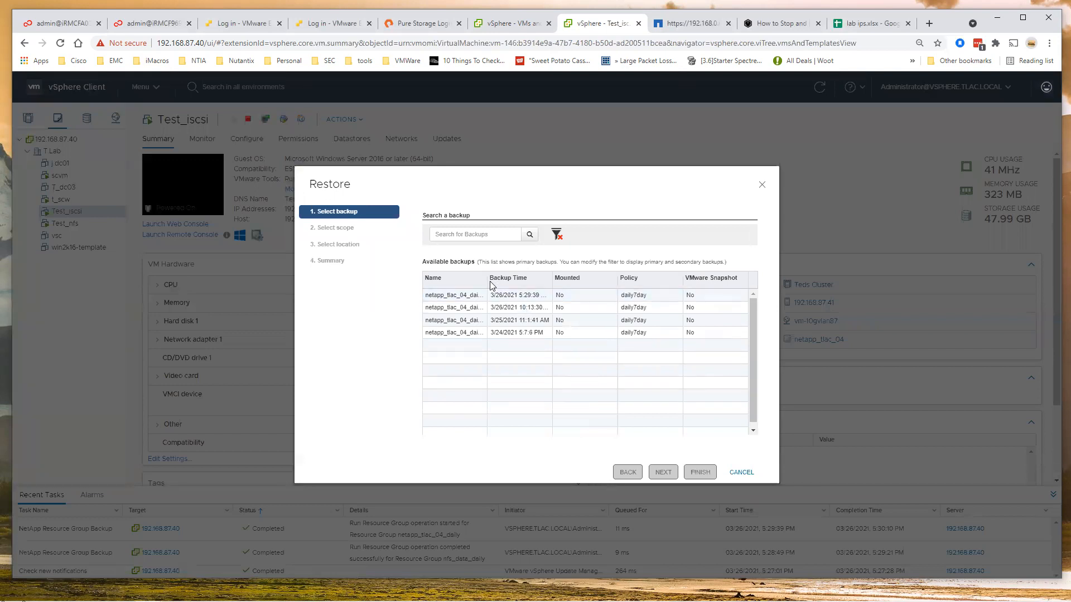
left_click_drag(485, 280, 517, 280)
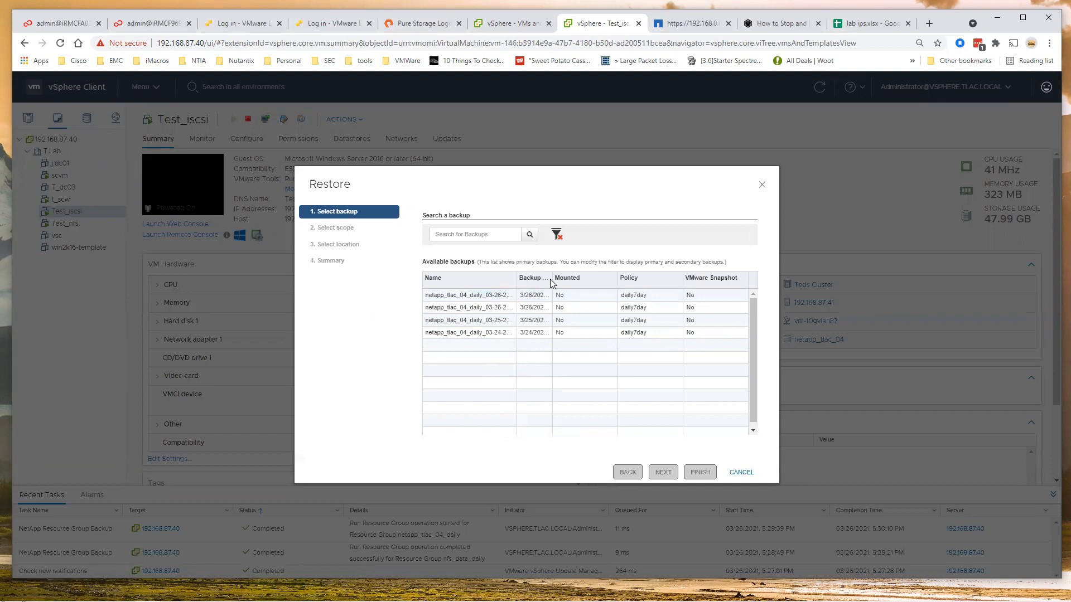
left_click_drag(552, 281, 599, 281)
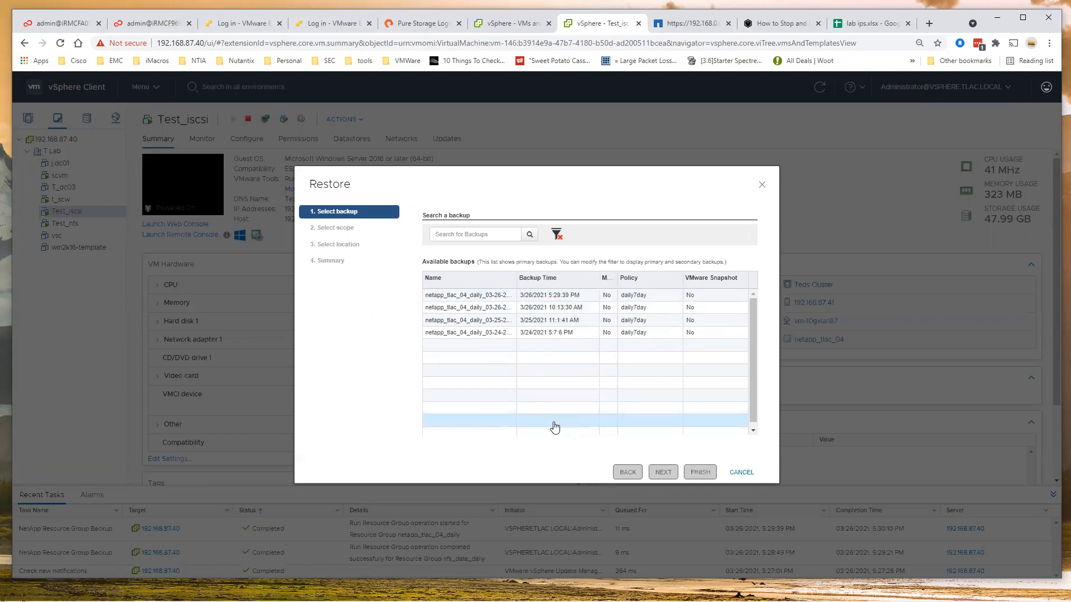
left_click(590, 314)
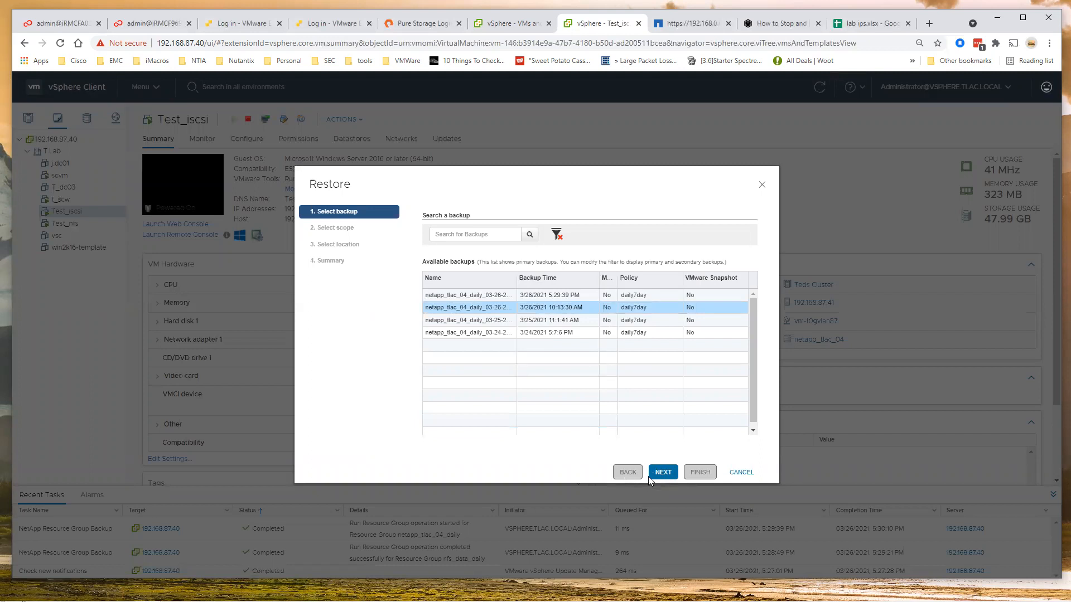
left_click(665, 475)
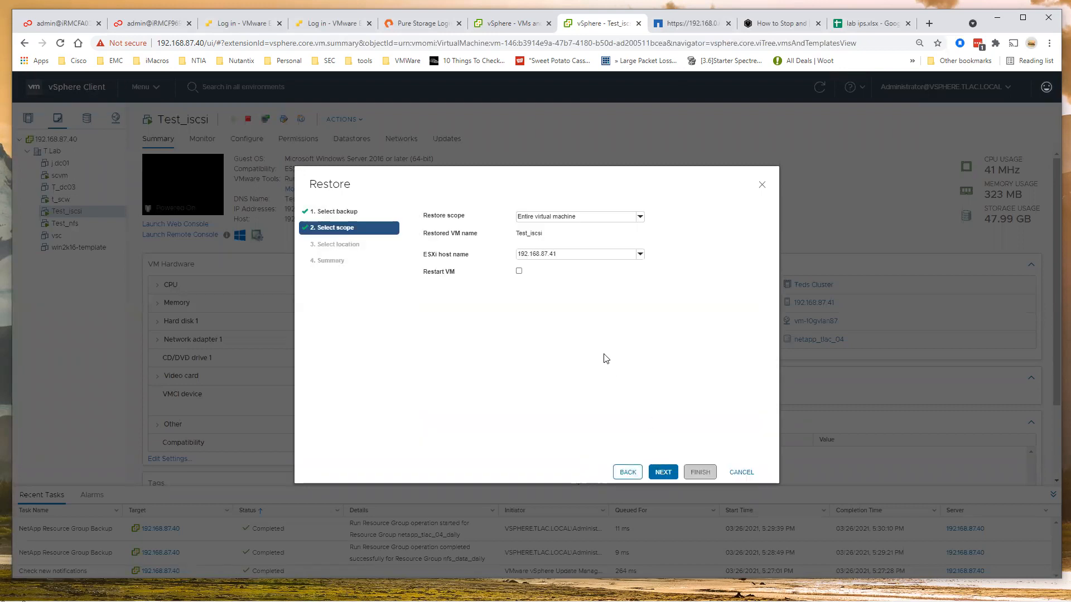
Step: Restore the entire Test_iscsi virtual machine from the primary netapp_tlac_04 location with Restart VM enabled, and confirm overwriting the original data
left_click(519, 272)
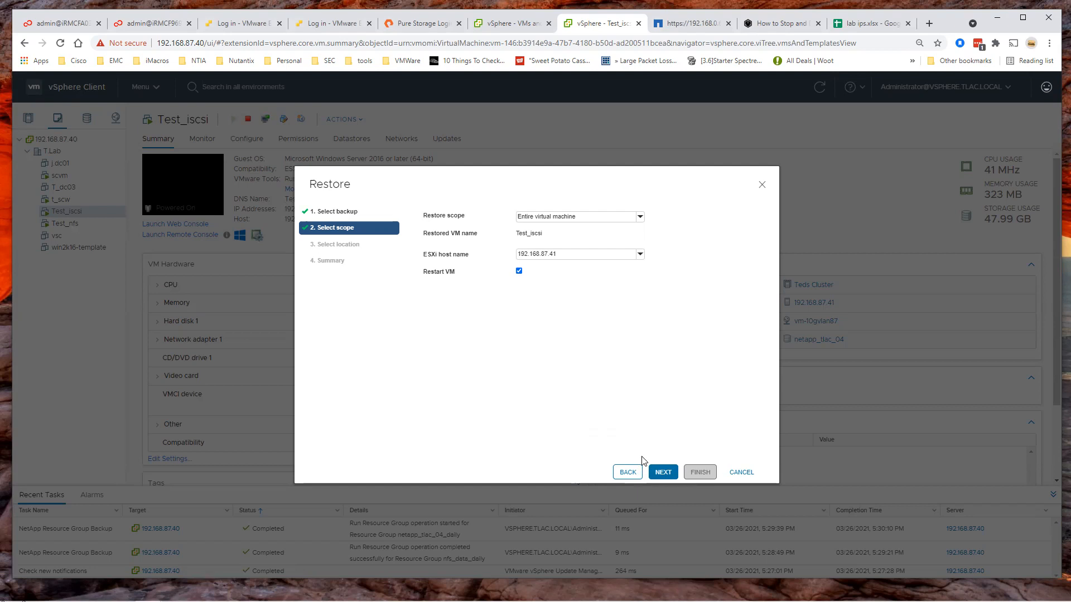
left_click(669, 472)
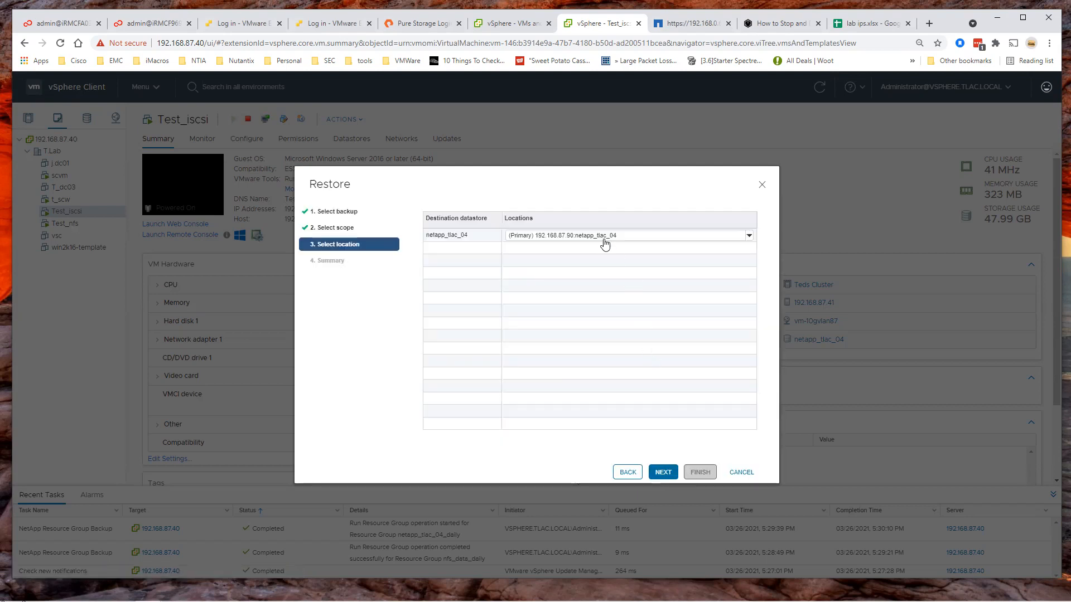
left_click(625, 241)
left_click(624, 243)
left_click(663, 472)
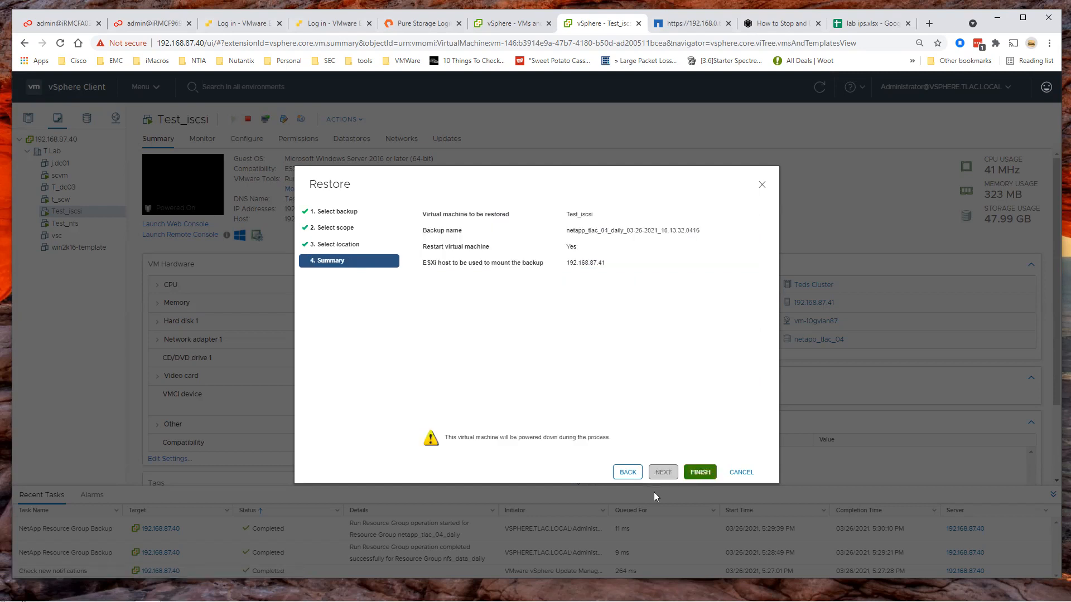
left_click(702, 473)
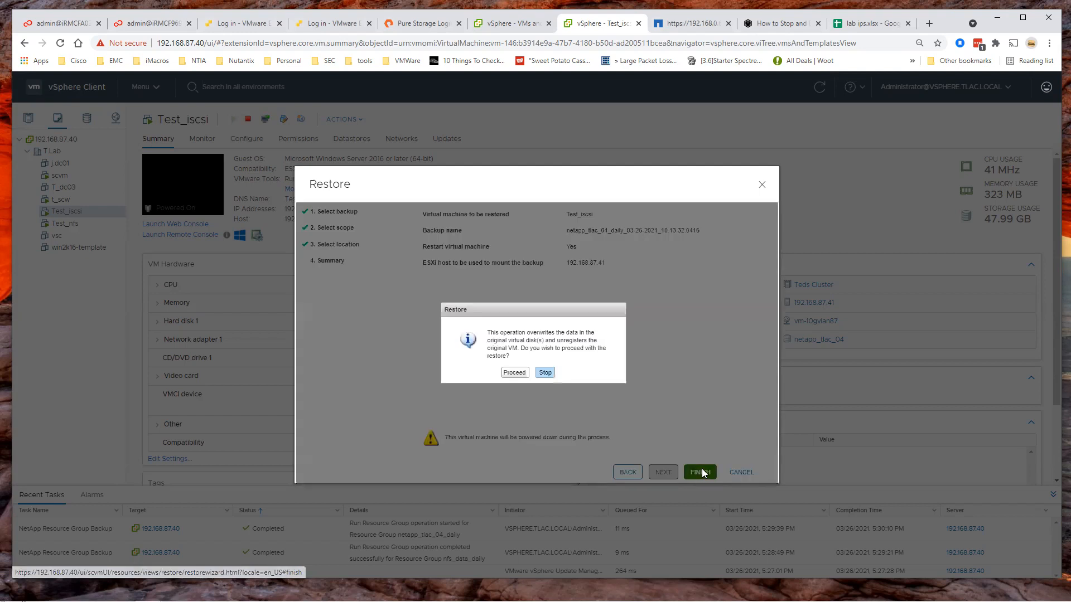
left_click(514, 373)
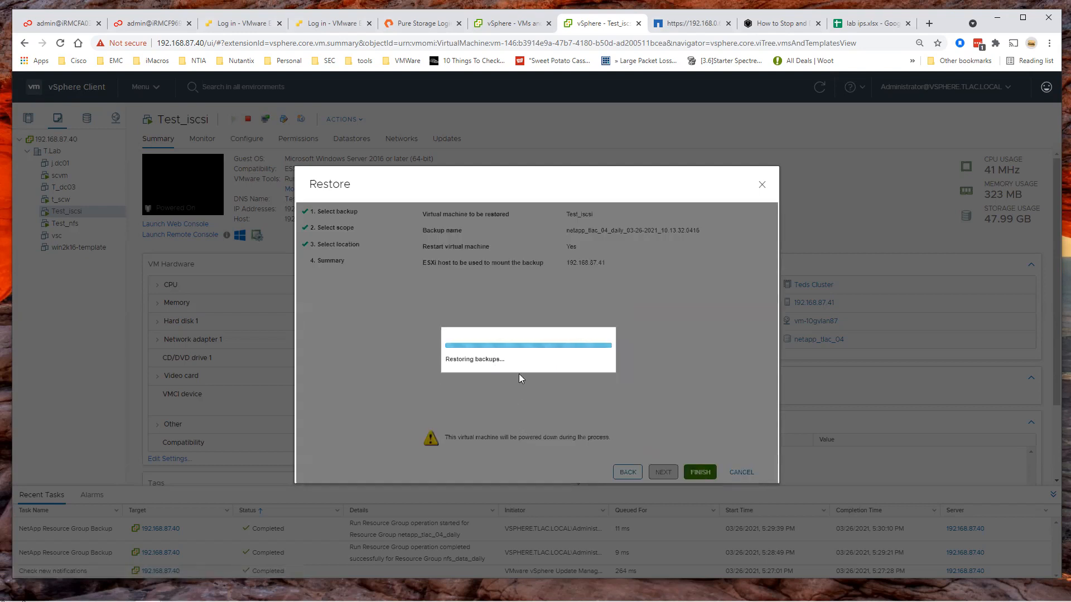
left_click(531, 373)
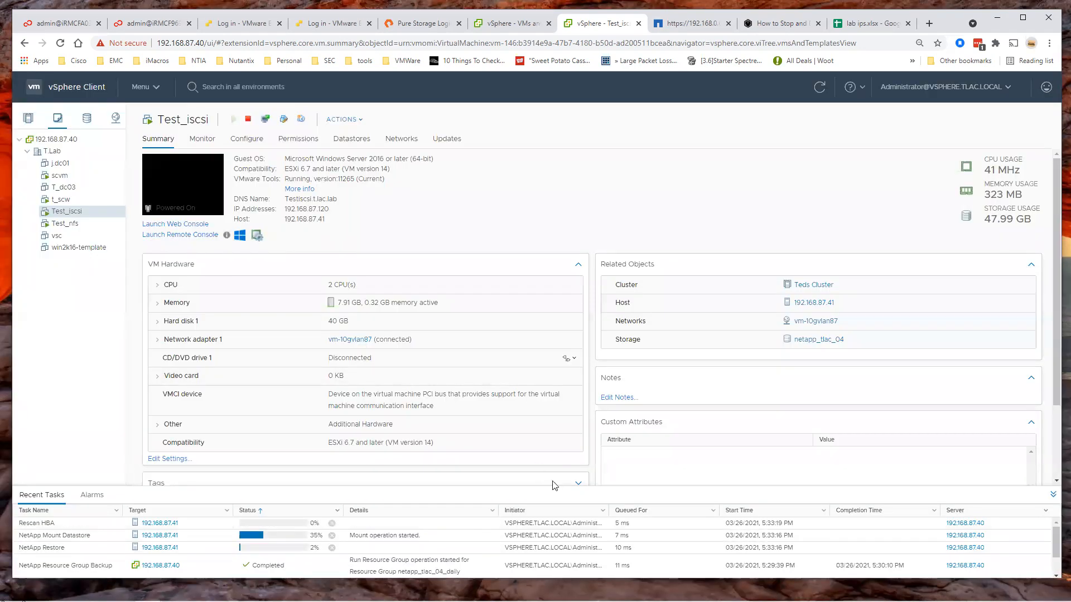
Step: Enlarge the recent tasks list and examine the files on netapp_tlac_04 and its SnapCenter-mounted copy while the restore runs
left_click_drag(553, 386, 552, 387)
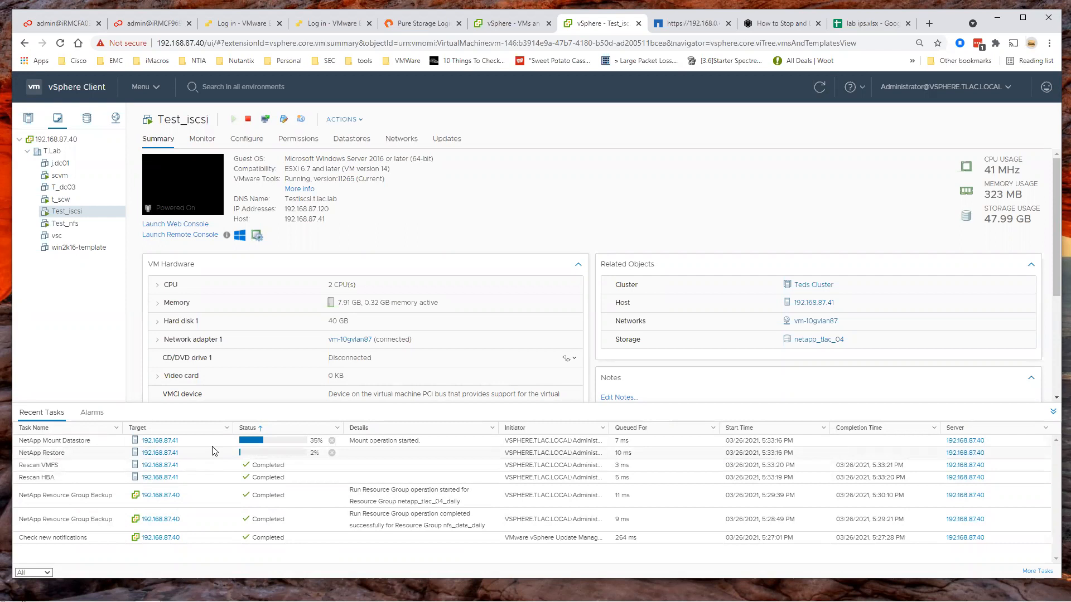
left_click(86, 119)
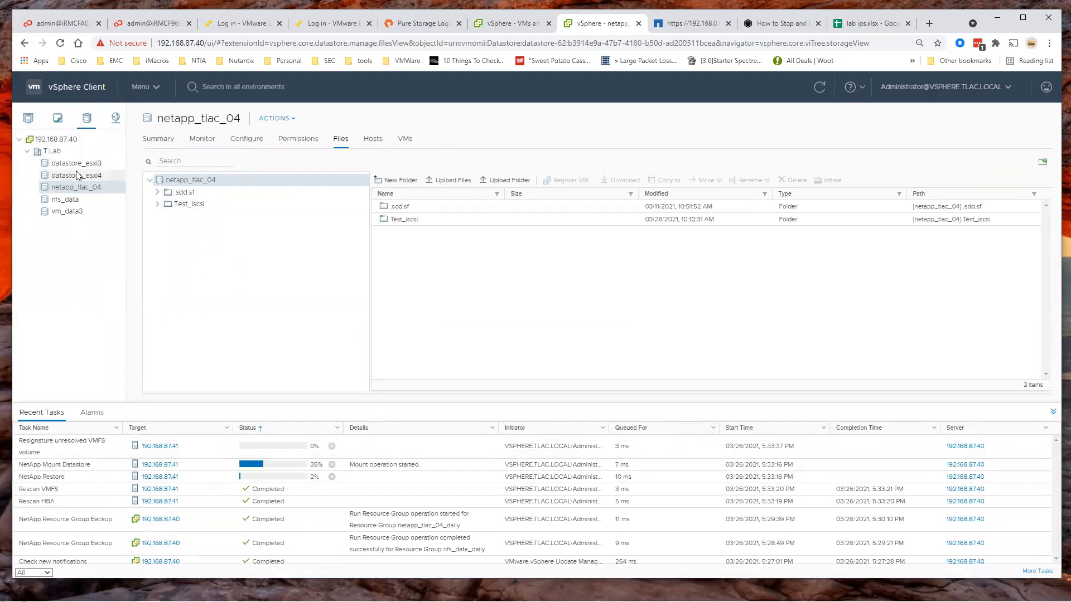
left_click(53, 152)
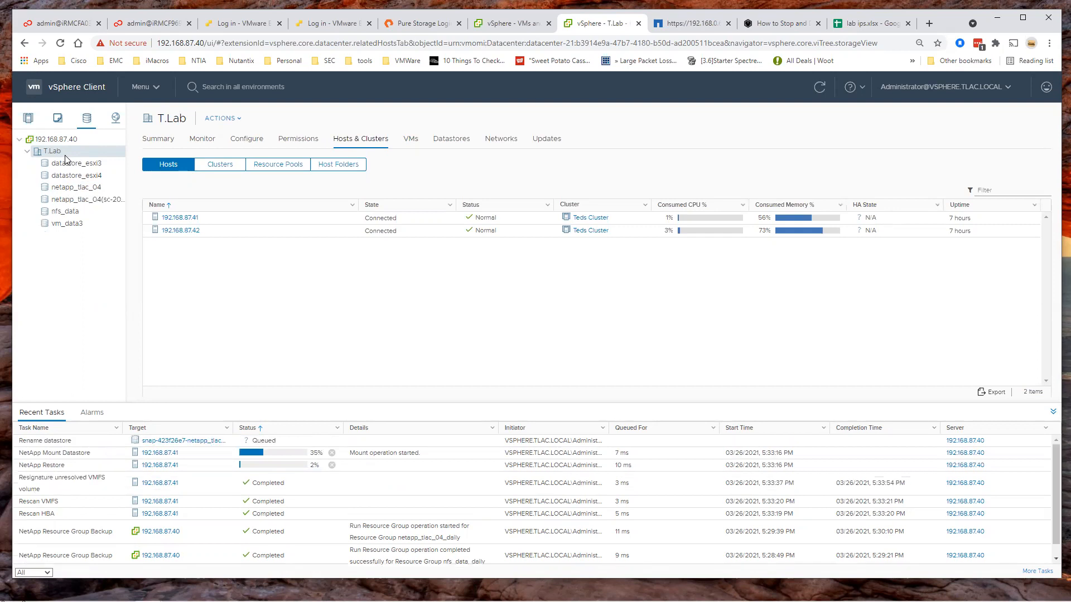
left_click(95, 200)
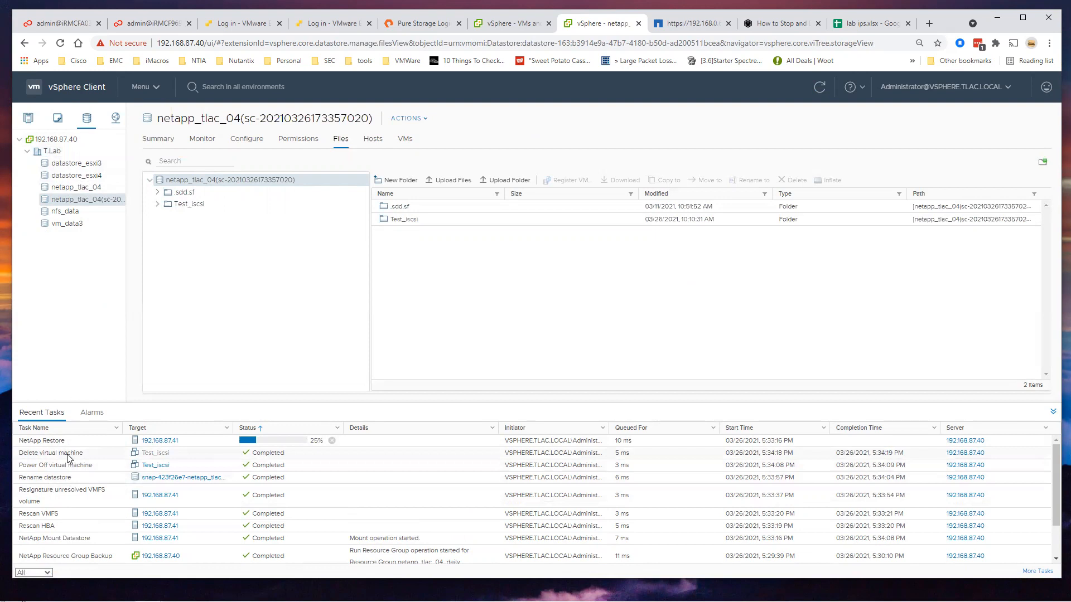
left_click(58, 117)
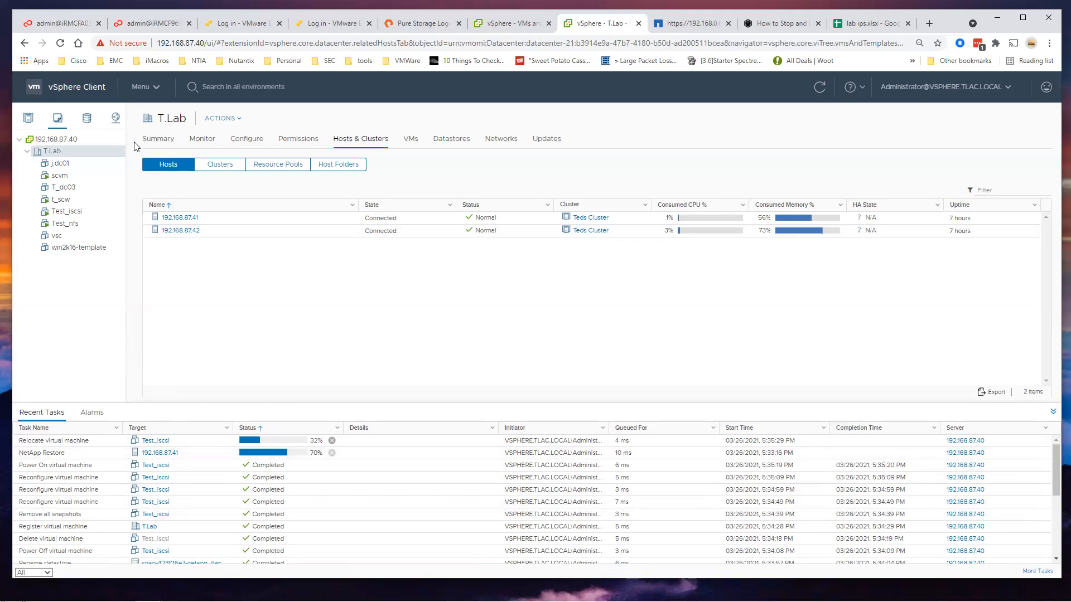
left_click(89, 124)
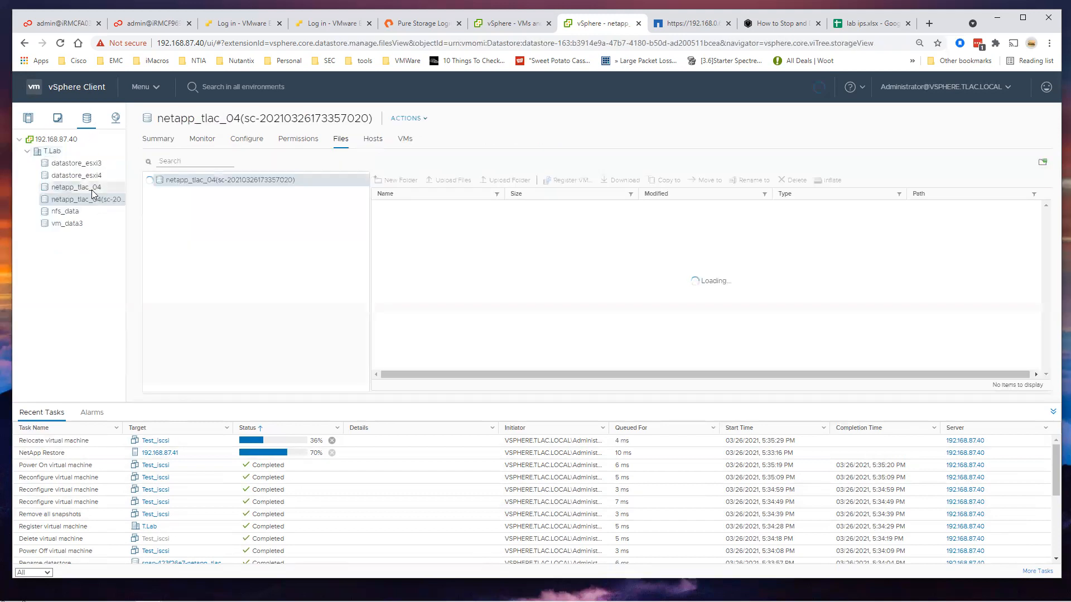
left_click(84, 188)
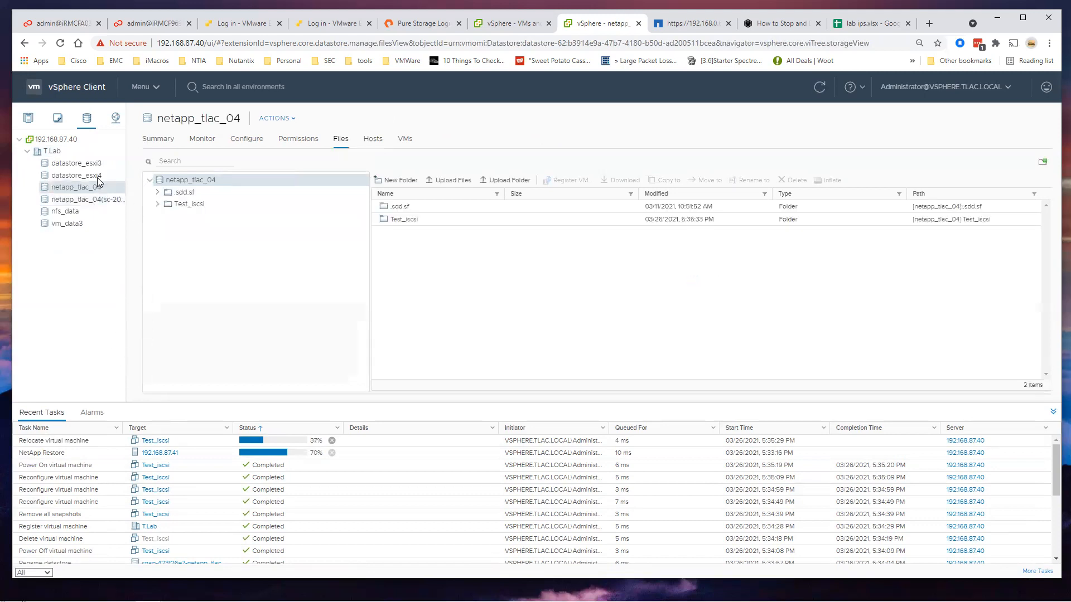
Step: Check the Remote Desktop session to 192.168.87.120, dismiss its connection error, and refresh the VMs and Templates inventory
left_click(58, 120)
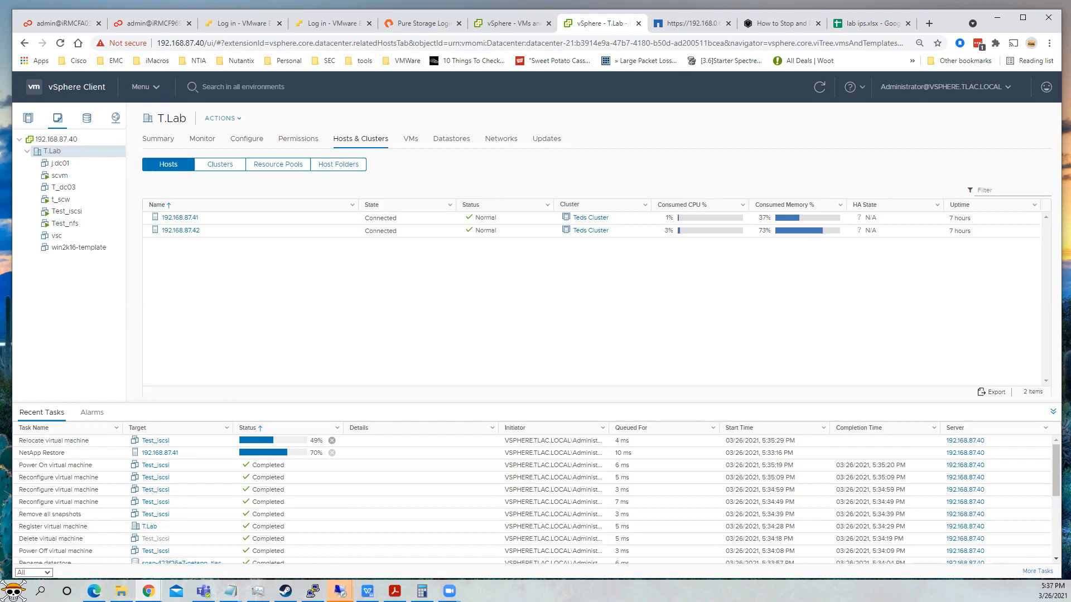
mouse_move(340, 591)
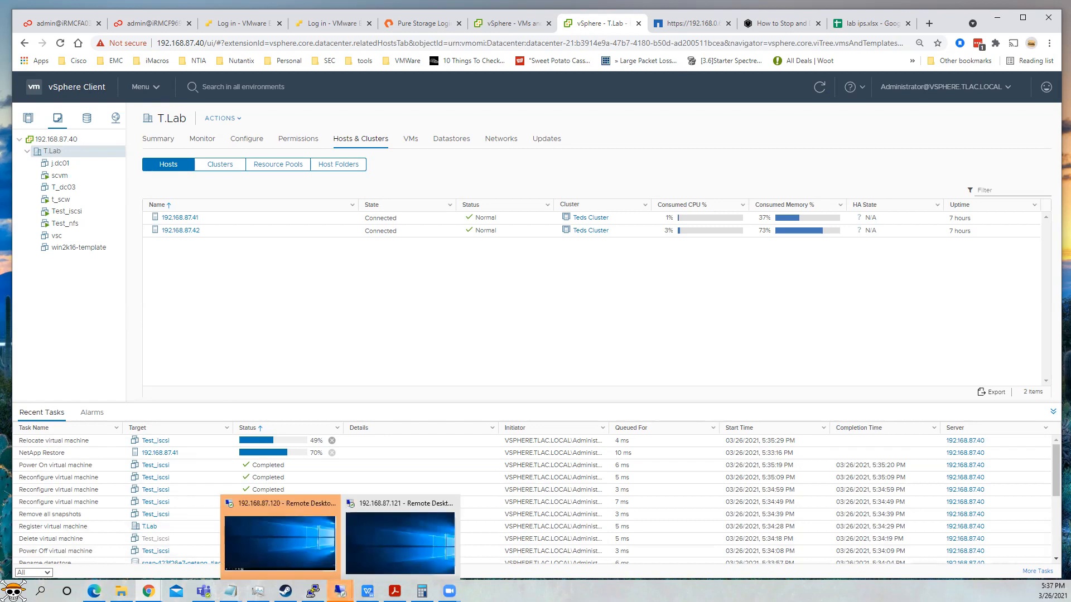
left_click(314, 541)
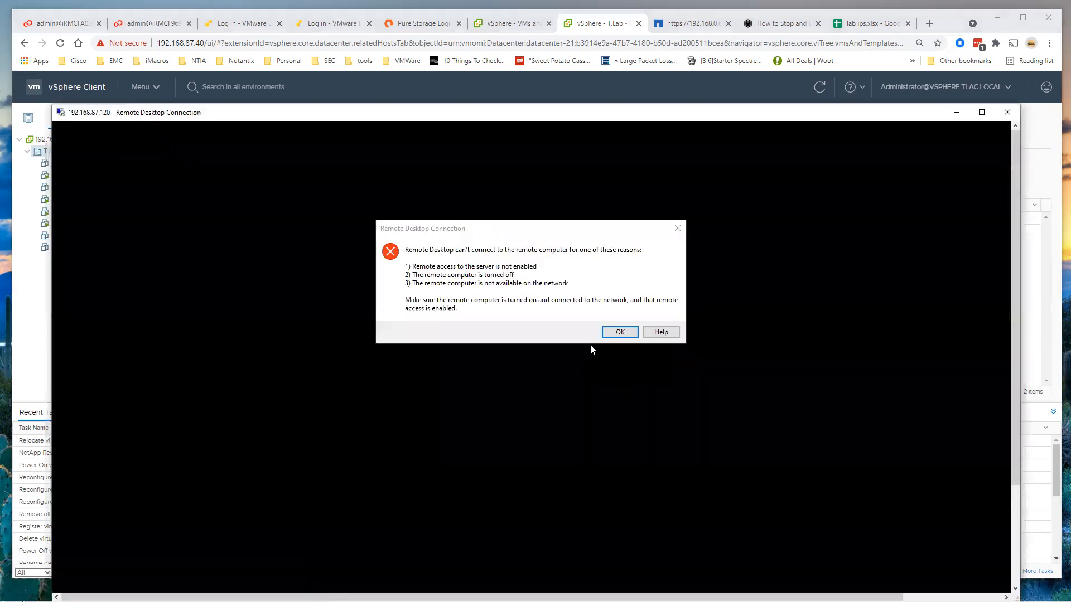
left_click(619, 332)
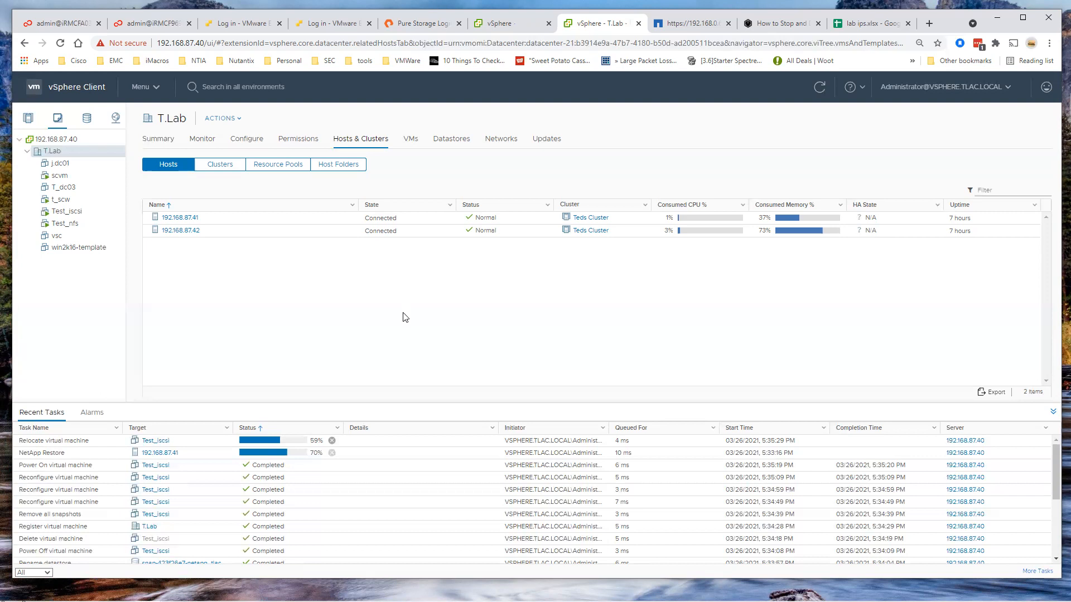
left_click(823, 89)
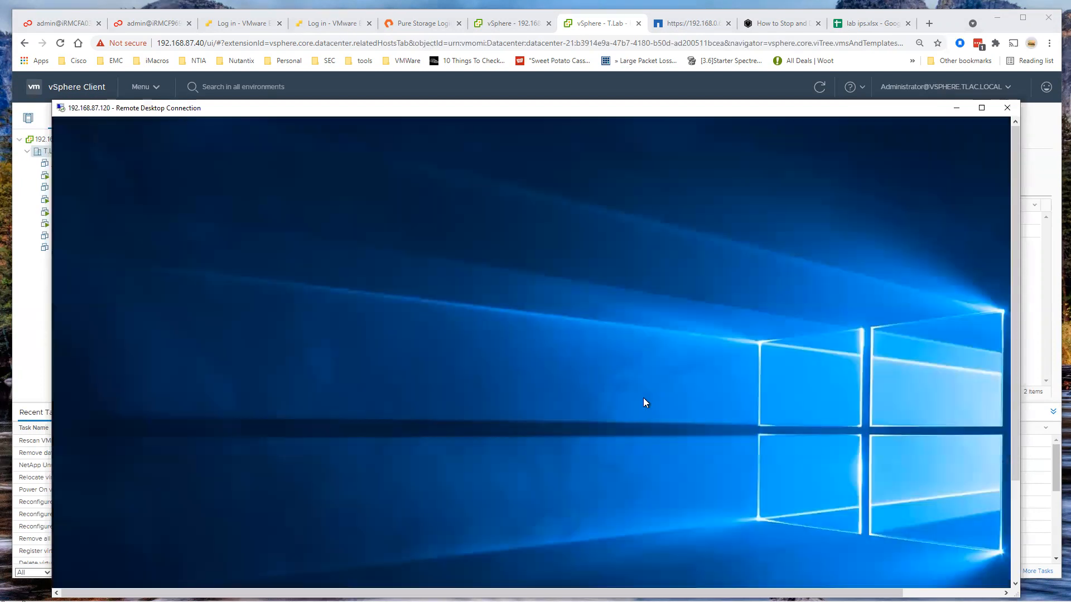
Step: Cancel the Shutdown Event Tracker in the 192.168.87.120 Remote Desktop session and look over the restored server's desktop and installed programs
left_click_drag(1012, 278, 972, 184)
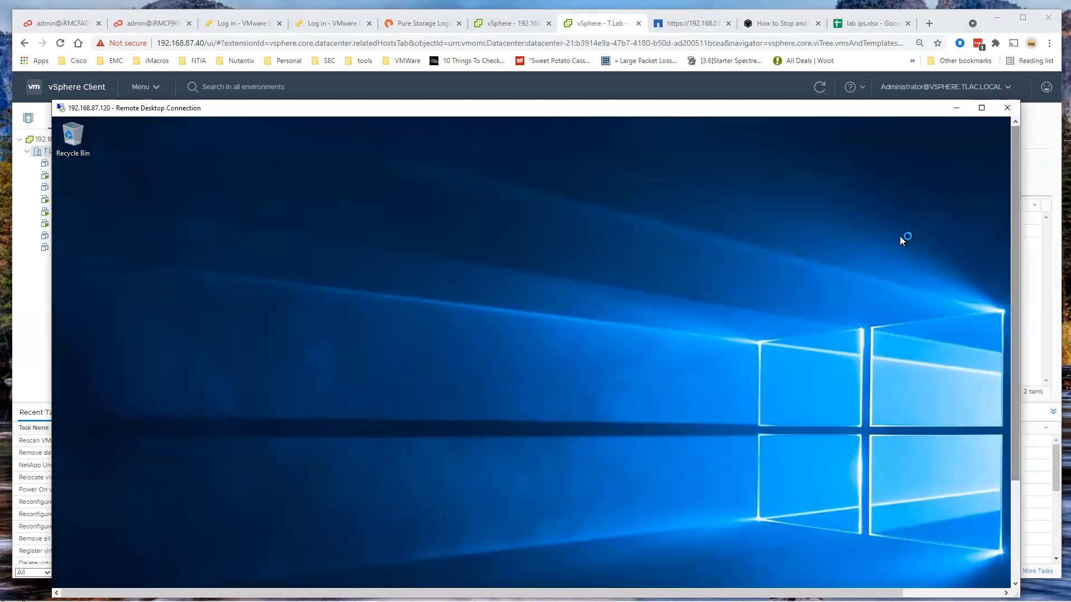
left_click_drag(1015, 385, 1010, 499)
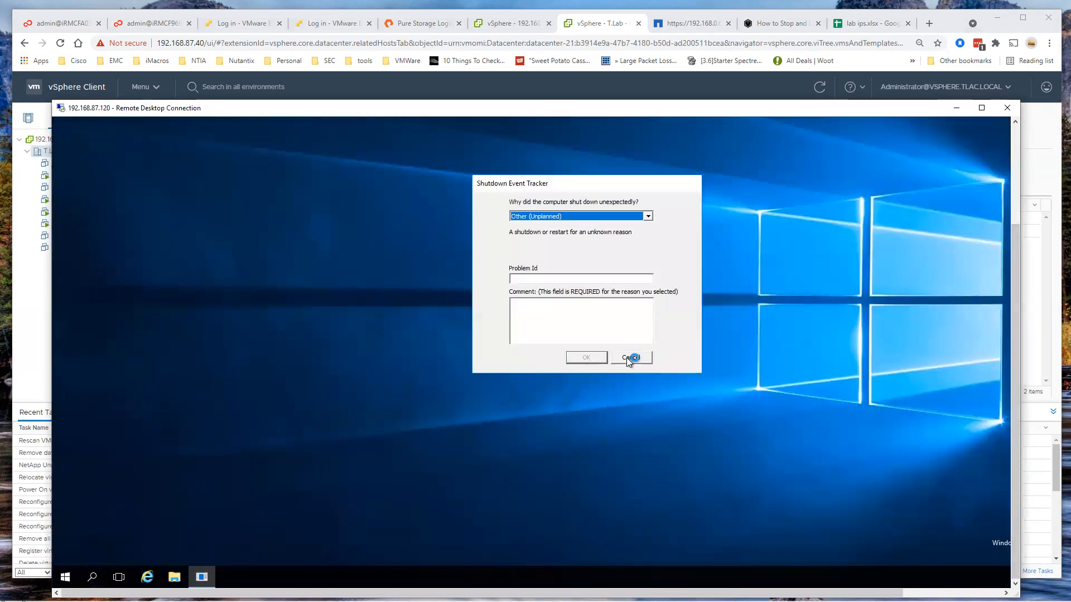
left_click(631, 357)
left_click(66, 577)
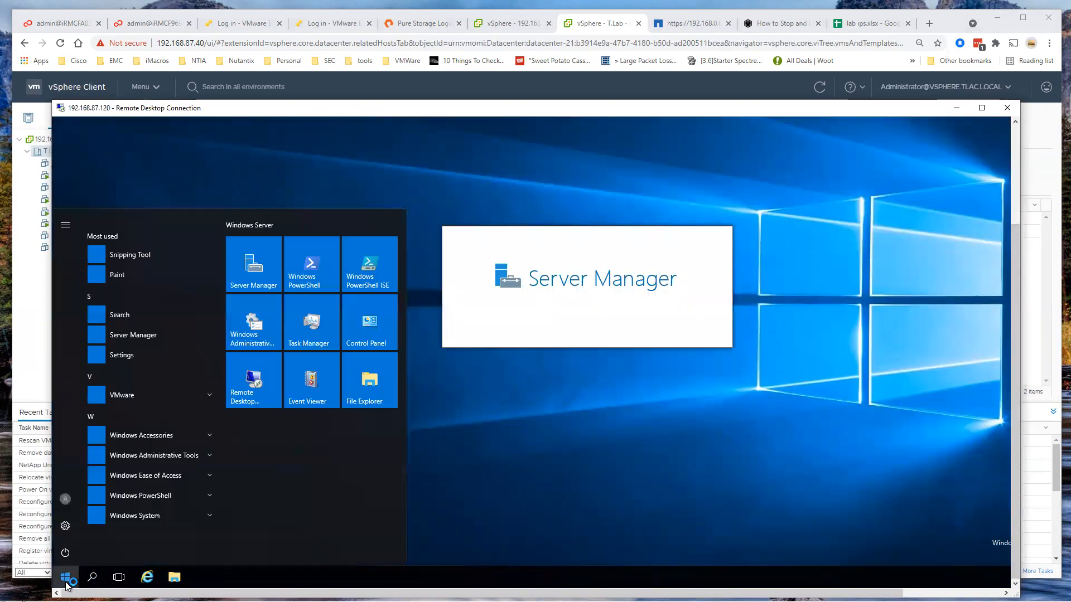
left_click(640, 461)
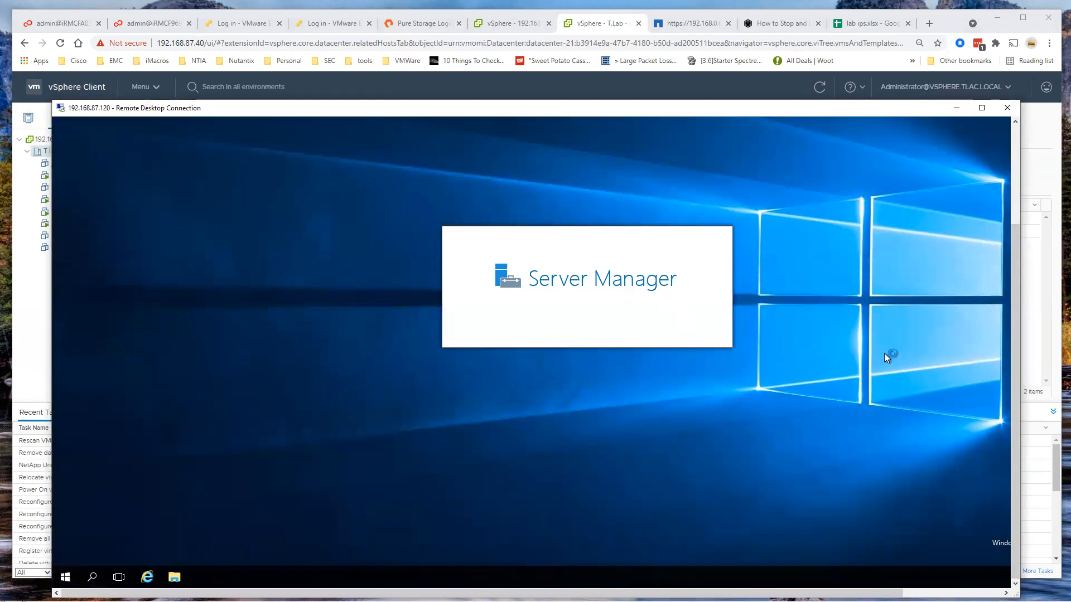
left_click_drag(1013, 383, 1013, 363)
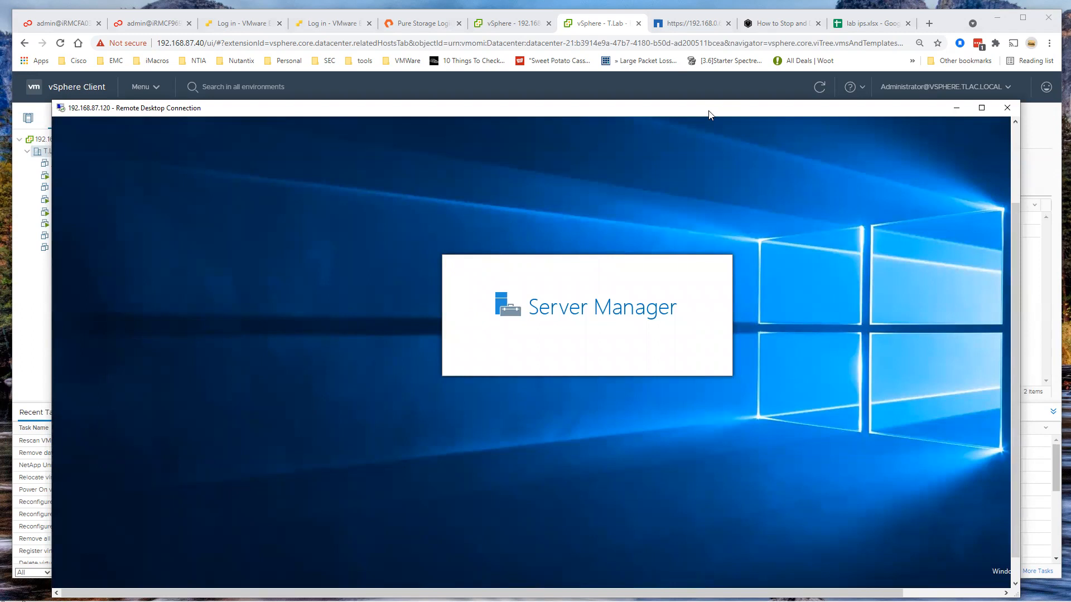
Step: Move the Remote Desktop window aside, review the restore entries and their start and completion times in the recent tasks, and bring it back
left_click_drag(709, 114, 687, 550)
scroll(190, 485, "down", 1)
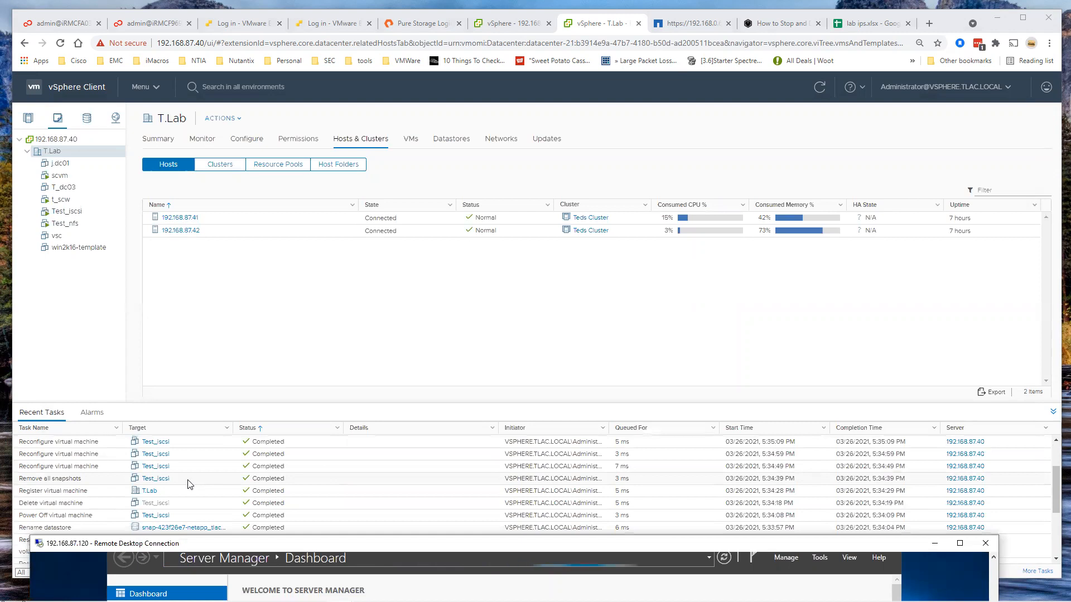
scroll(190, 485, "down", 1)
scroll(189, 485, "down", 1)
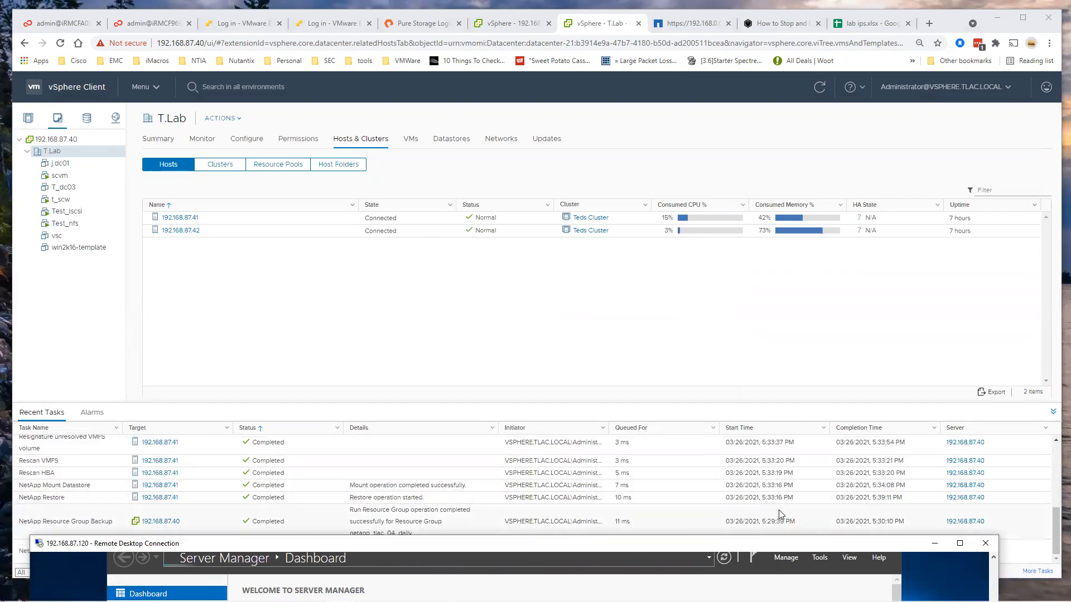
scroll(779, 515, "up", 1)
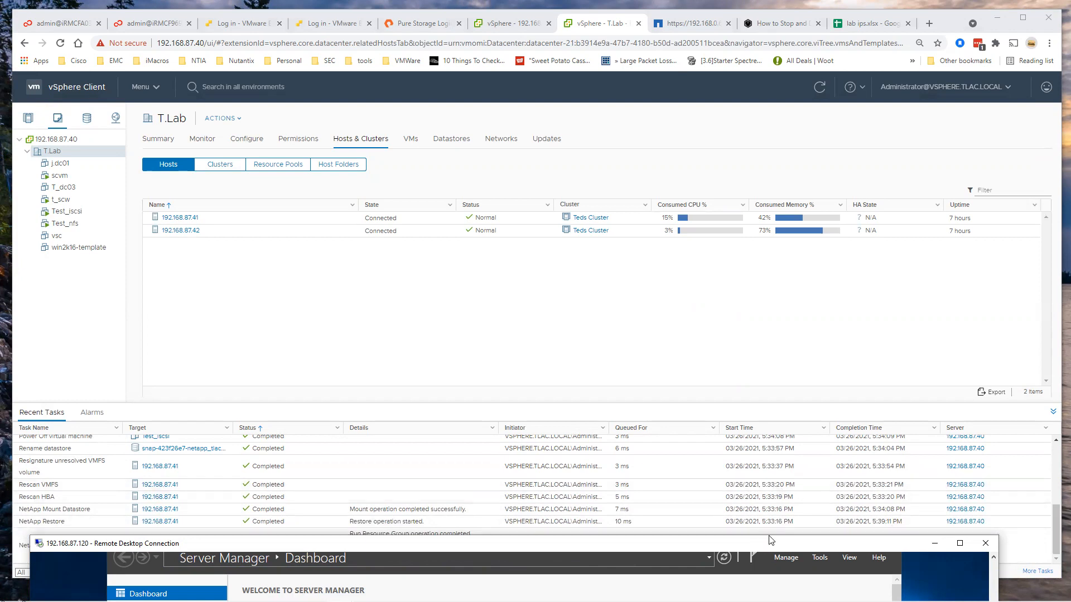
left_click_drag(767, 547, 756, 180)
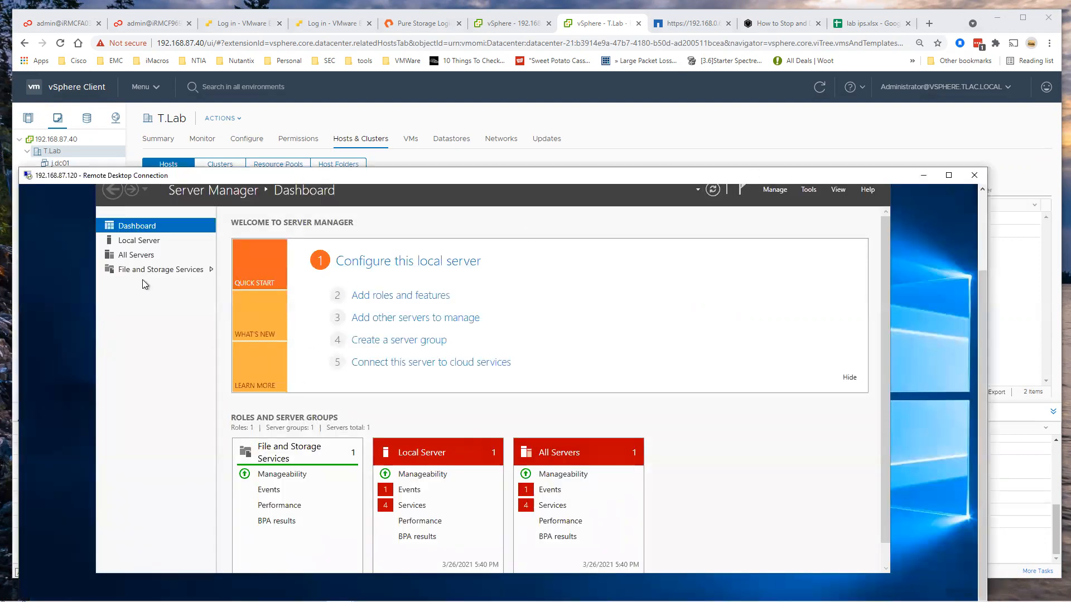
Step: View the Local Server properties of the restored Test_iscsi server and disconnect the Remote Desktop session to 192.168.87.120
left_click(138, 242)
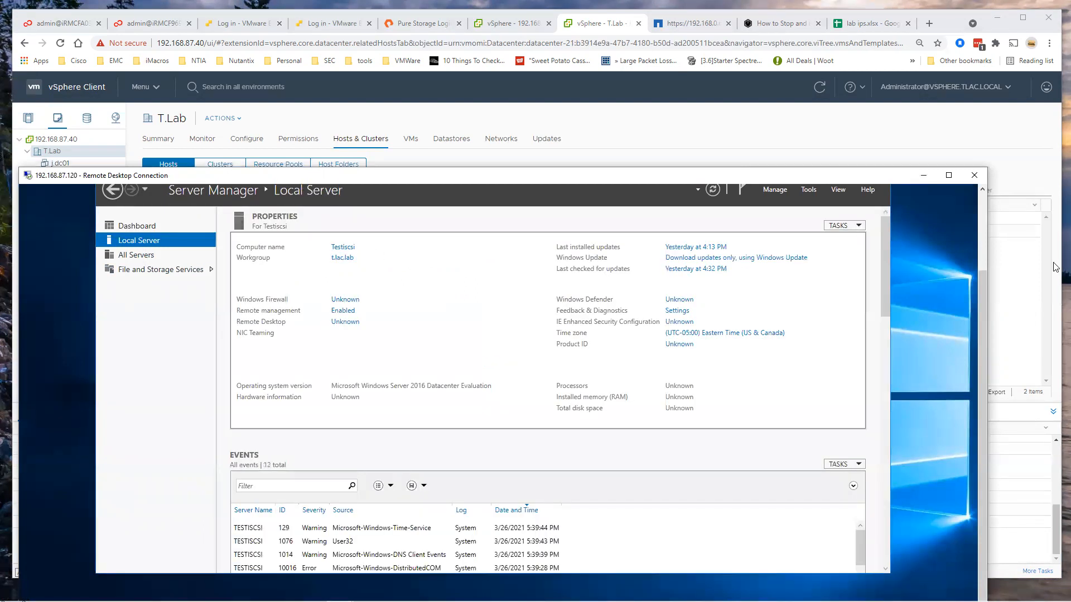
left_click(973, 176)
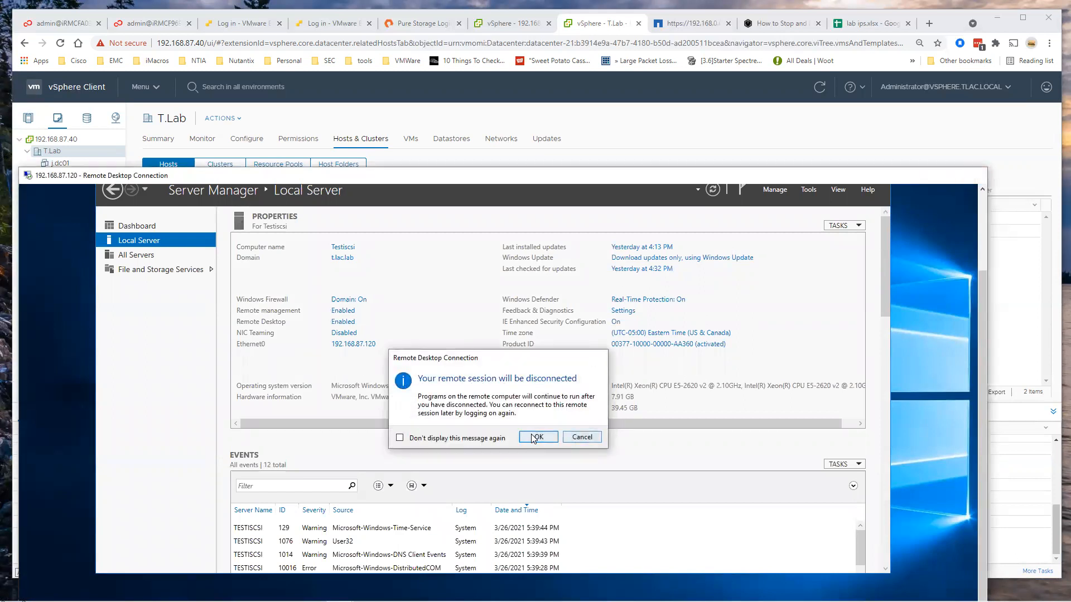
left_click(534, 438)
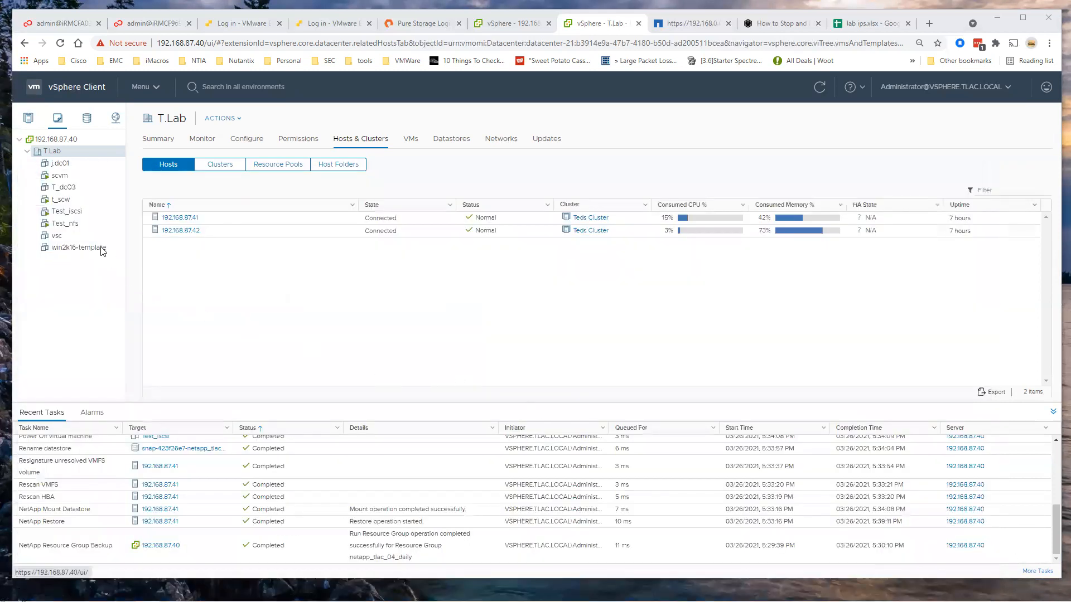
Step: Start a NetApp SnapCenter restore of the Test_nfs virtual machine and choose the 3/25/2021 11:1:28 AM daily backup
left_click(81, 230)
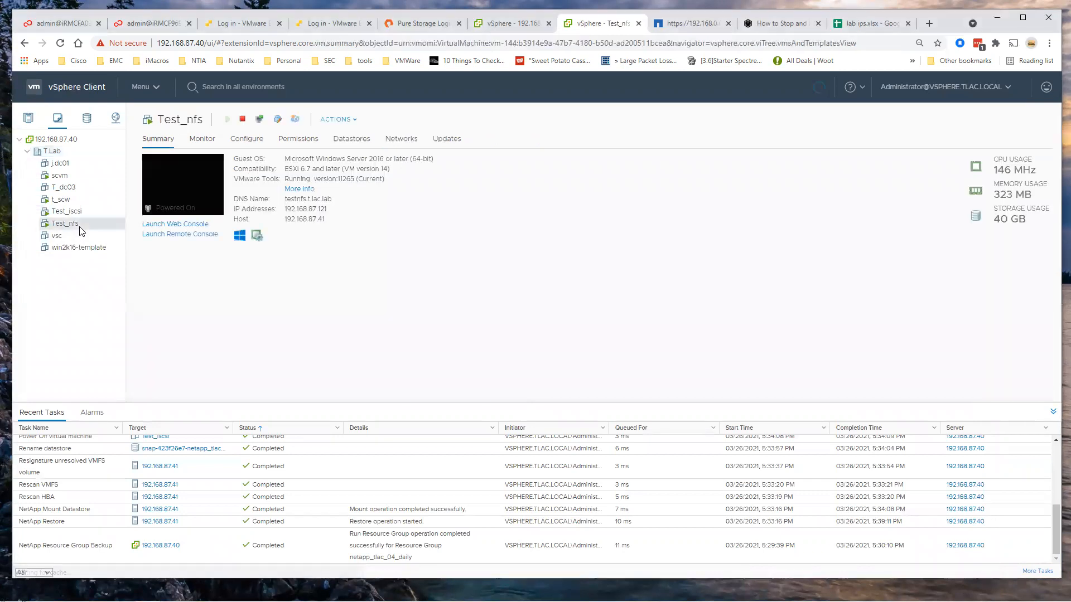
right_click(80, 231)
mouse_move(81, 230)
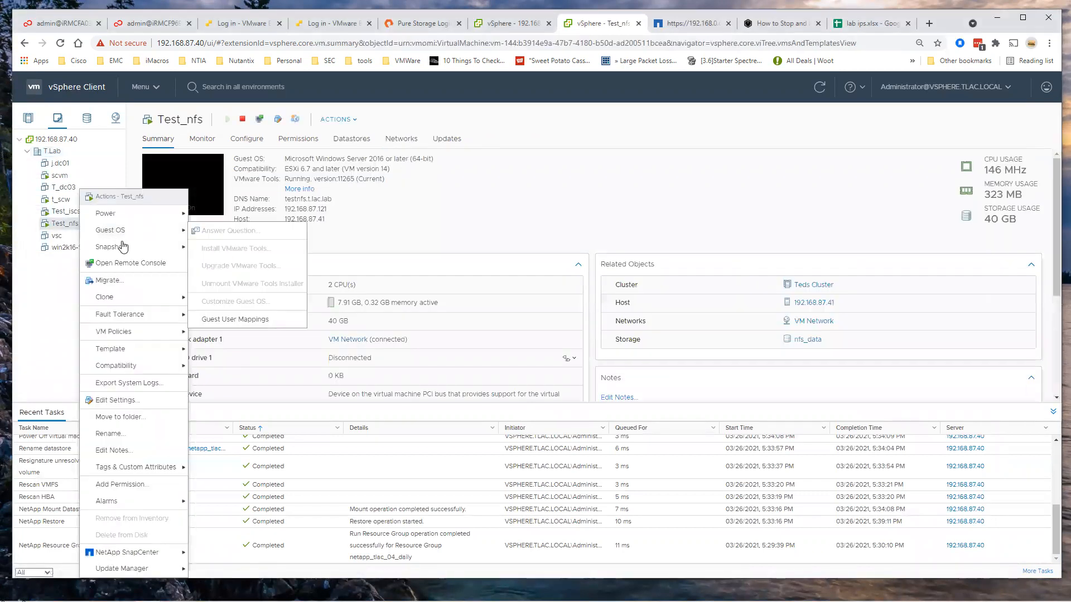
mouse_move(167, 557)
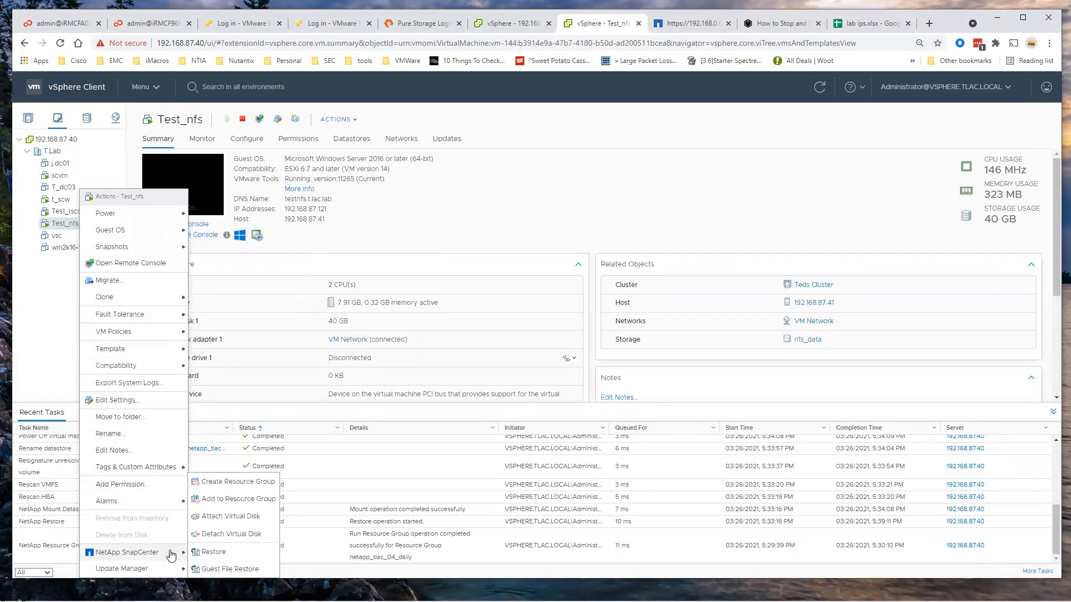
left_click(206, 550)
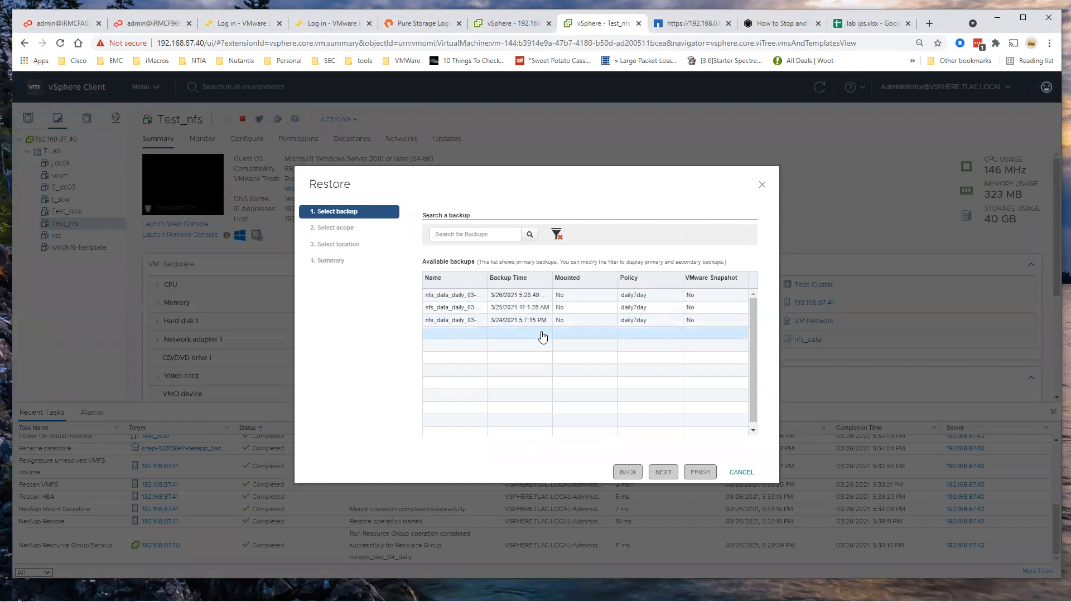
left_click(526, 309)
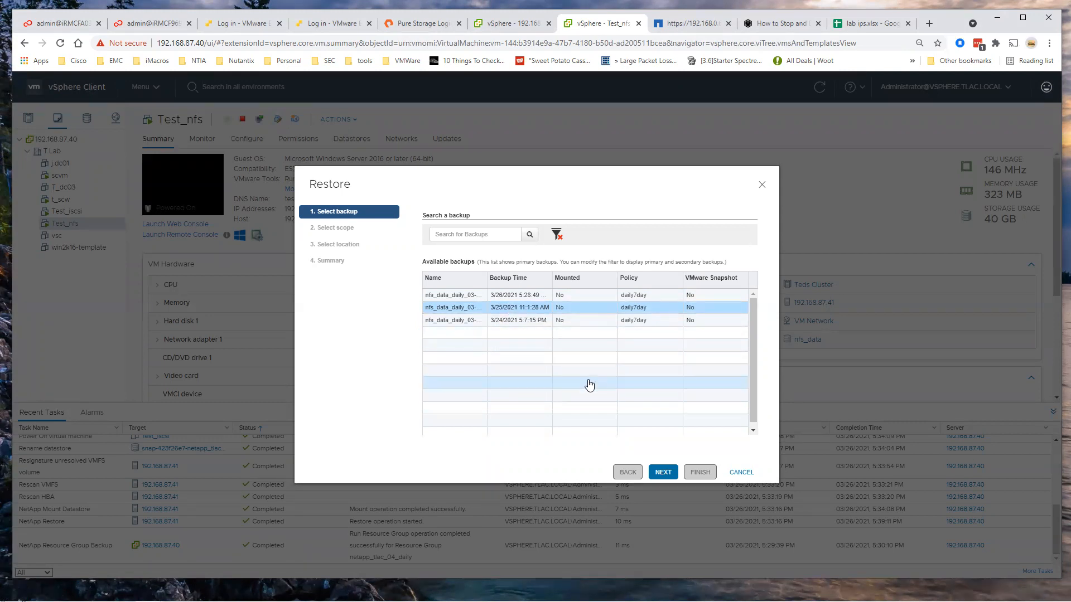
Step: Restore the entire Test_nfs virtual machine with Restart VM enabled, using the primary nfs:nfs_data location, and agree to overwrite the original disks
left_click(669, 474)
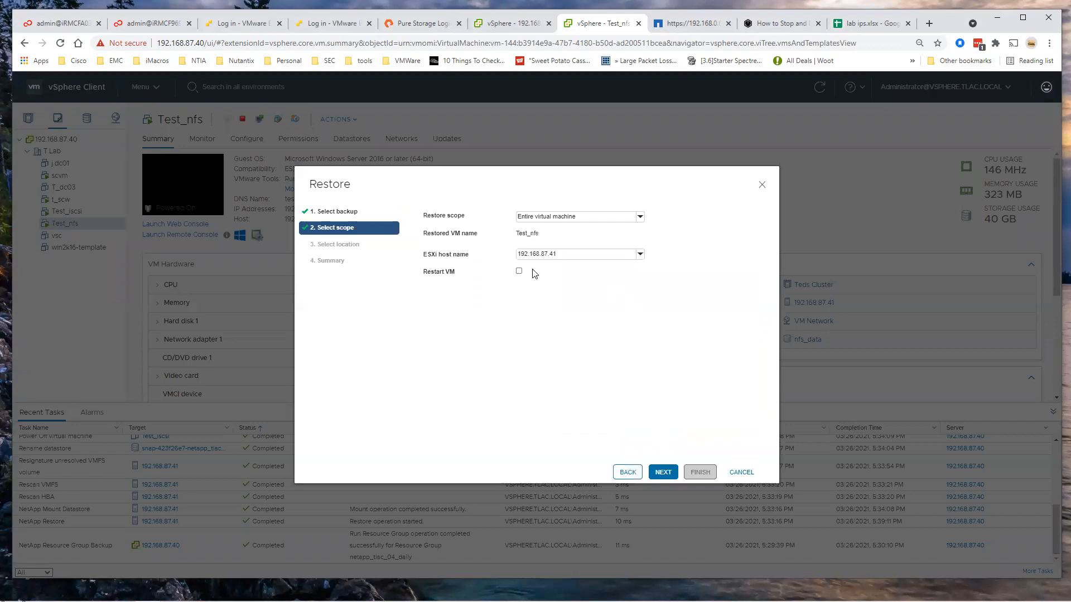
left_click(518, 271)
left_click(668, 473)
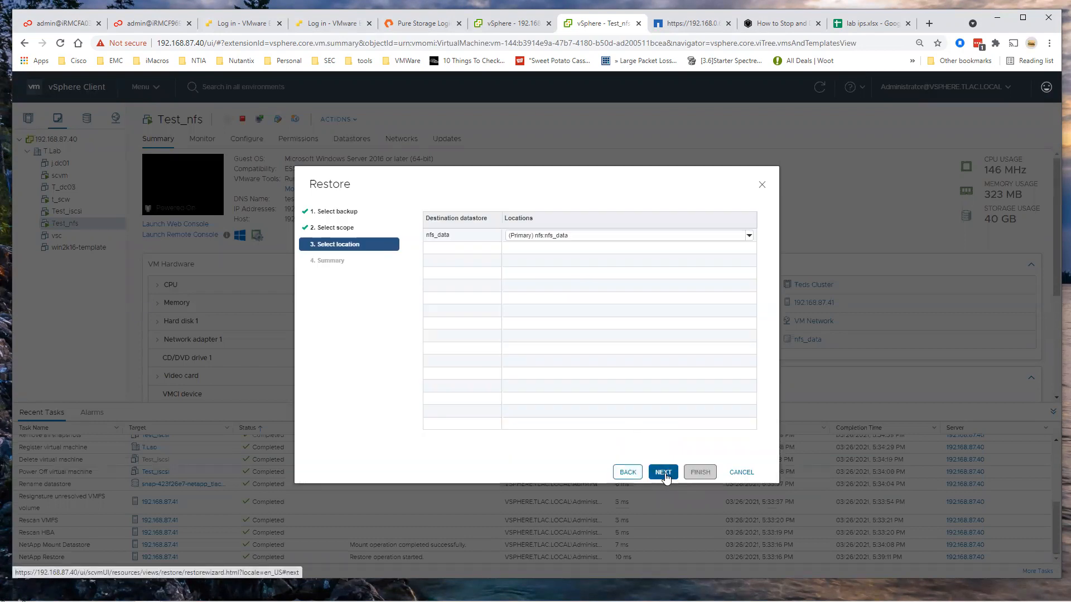
left_click(665, 473)
left_click(705, 474)
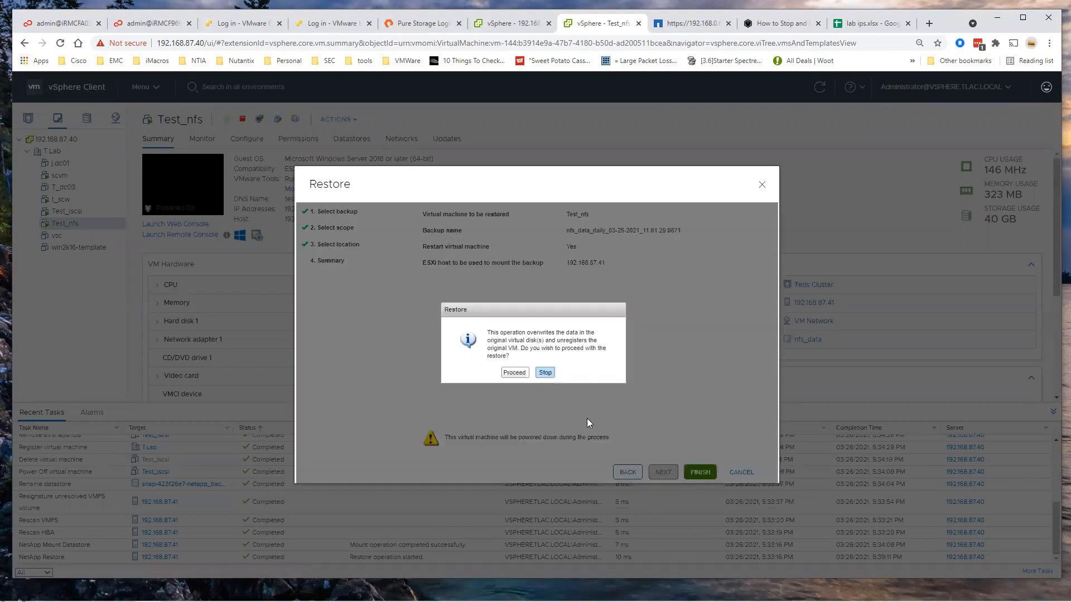
left_click(514, 374)
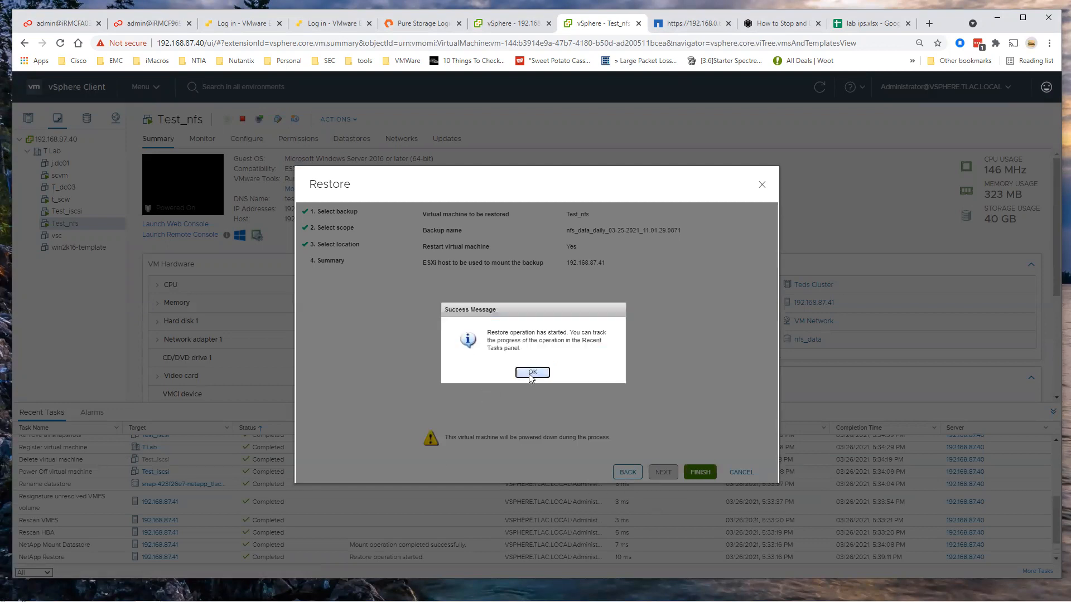
left_click(531, 373)
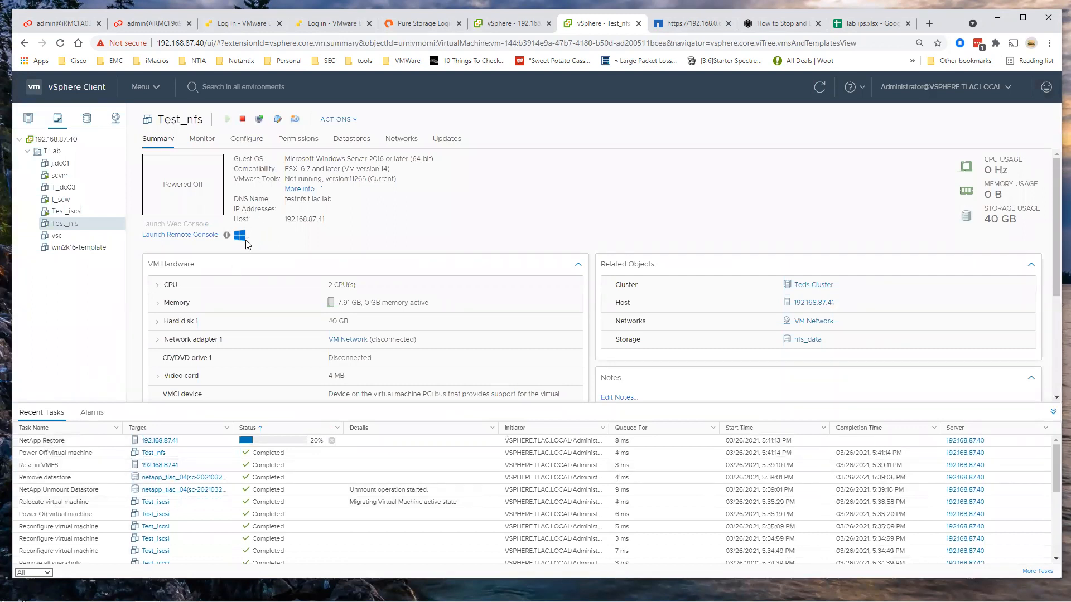
Step: Check the storage inventory and T.Lab hosts while the restore runs, and return to the VMs and Templates inventory
left_click(88, 119)
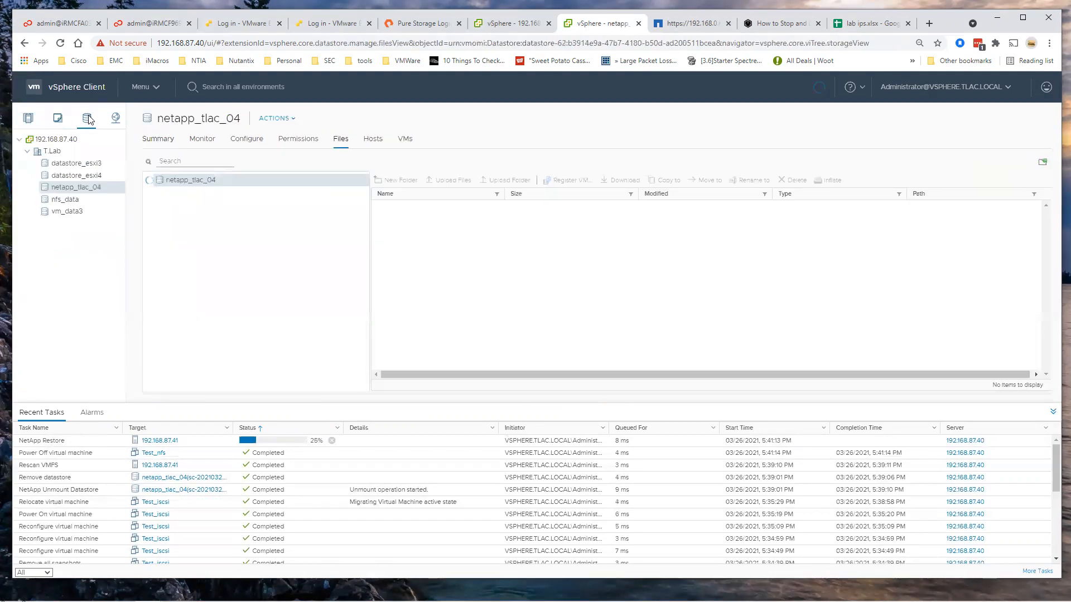
left_click(49, 150)
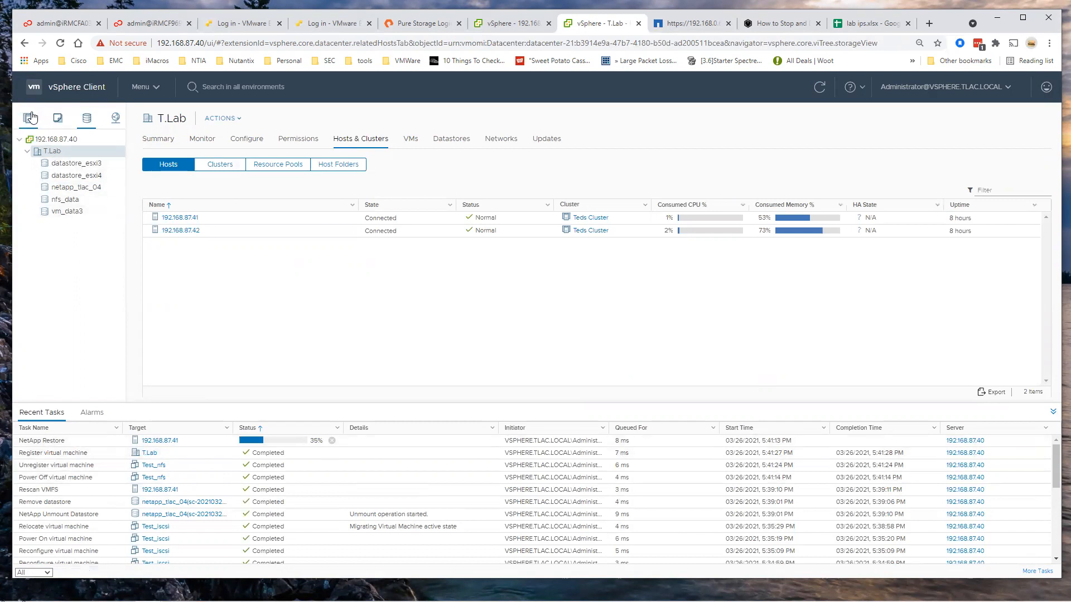
left_click(57, 120)
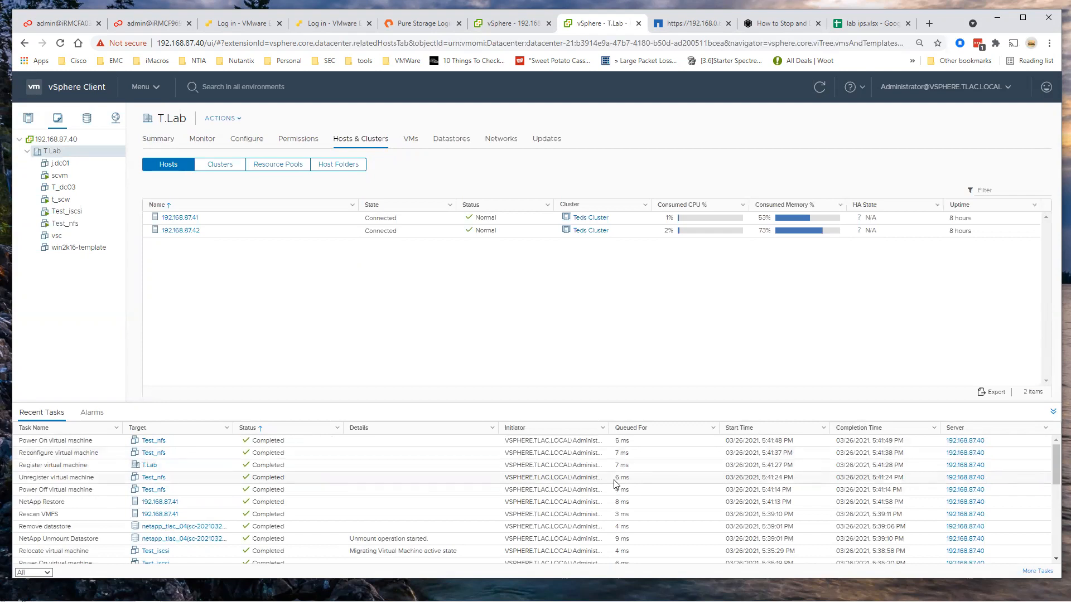
Step: Compare the Test_iscsi and Test_nfs restore entries in the recent tasks, including their start and completion times
scroll(616, 484, "down", 1)
scroll(616, 484, "down", 1)
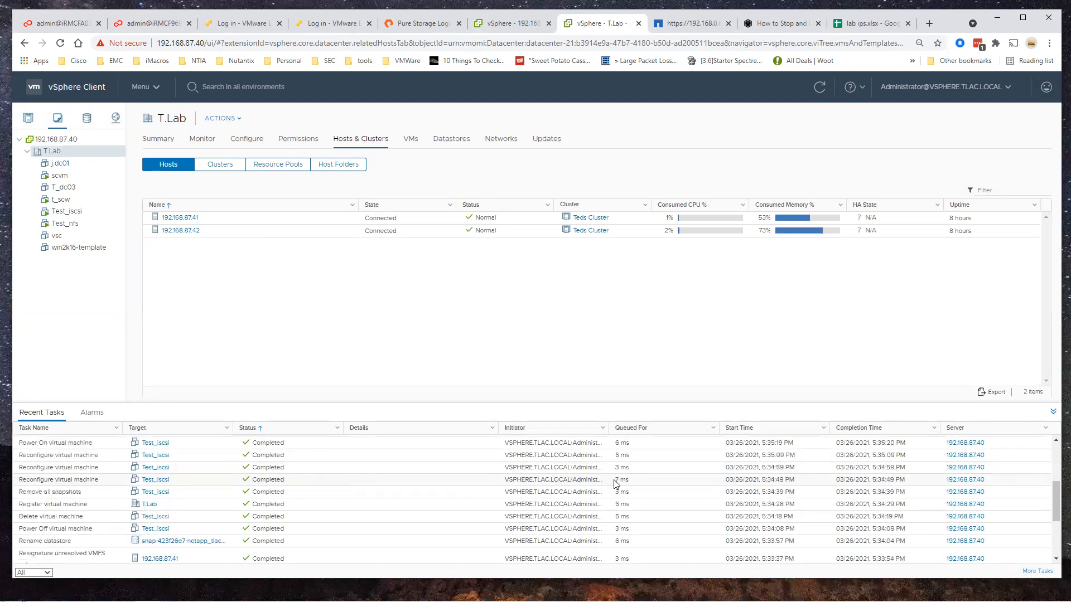
scroll(554, 484, "down", 1)
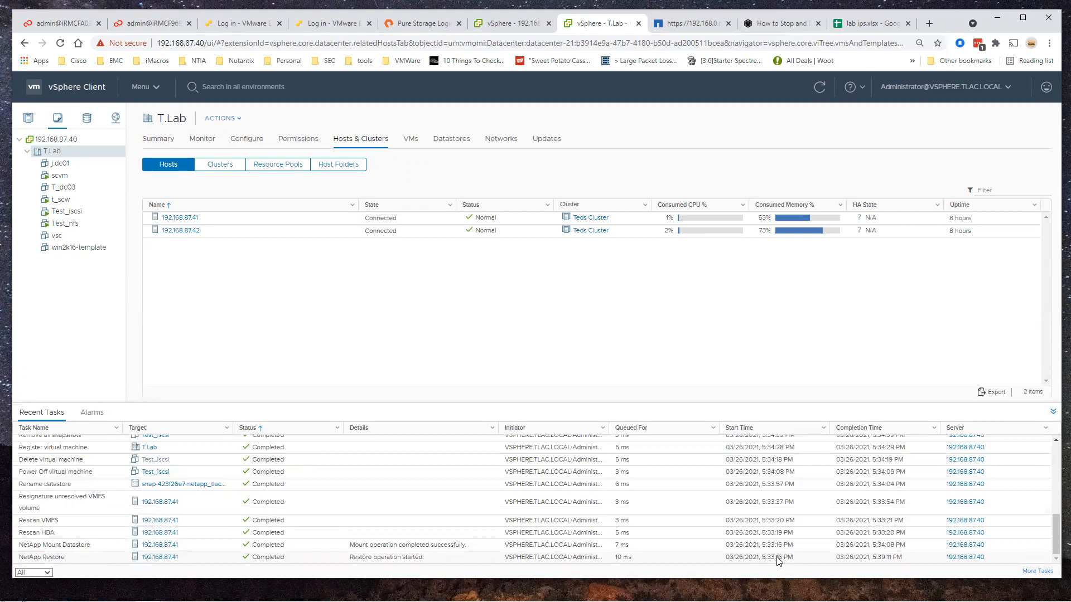
scroll(756, 534, "up", 1)
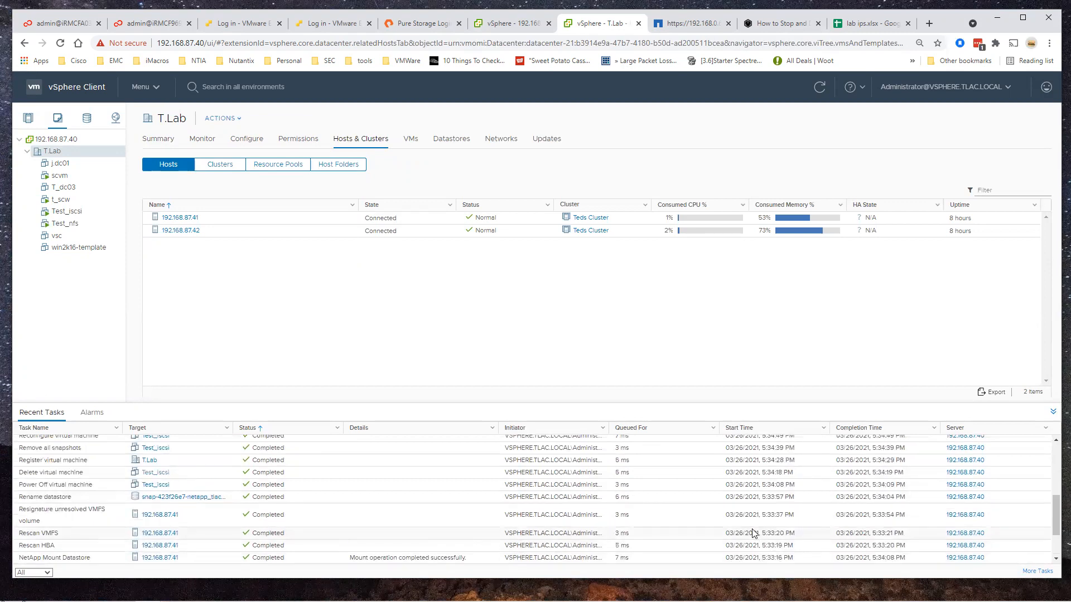
scroll(755, 535, "up", 3)
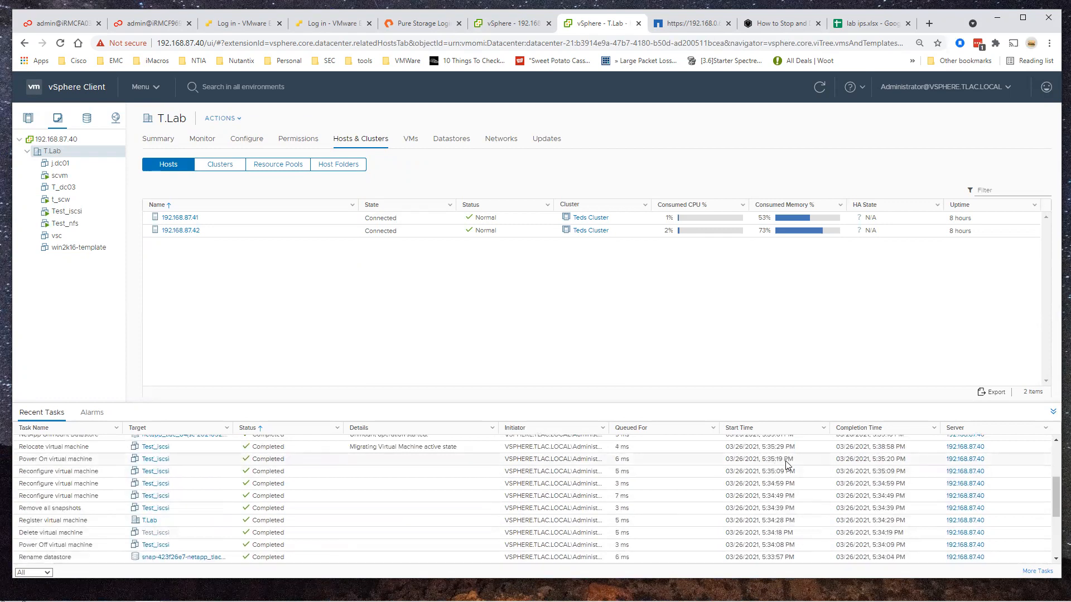
scroll(788, 464, "down", 3)
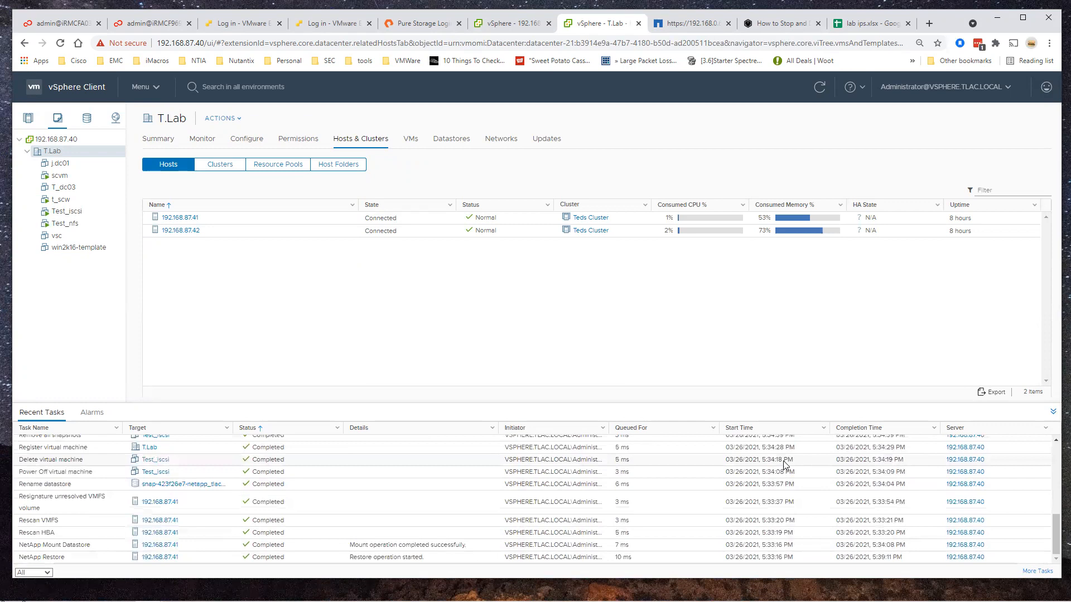
scroll(789, 491, "up", 1)
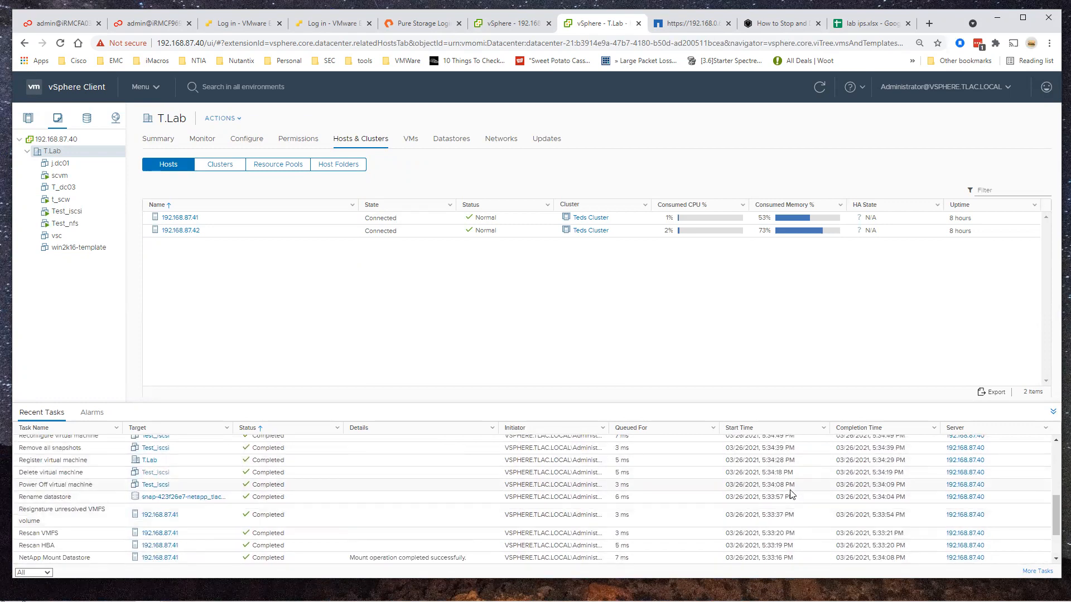
scroll(788, 493, "up", 5)
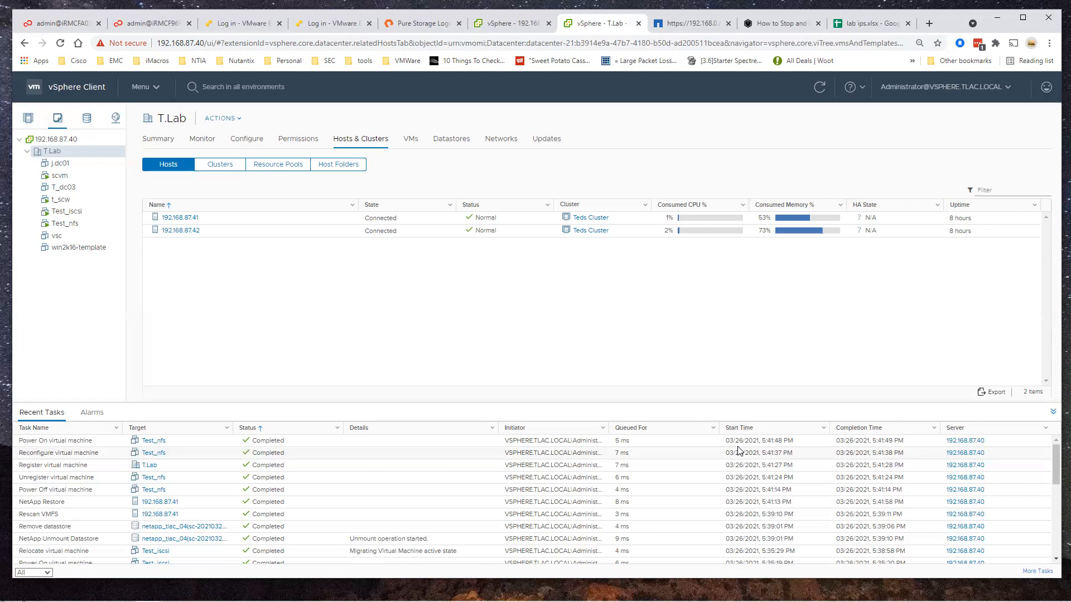
Step: Show the list of T.Lab datastores in the storage inventory and review their types and capacities
left_click(88, 119)
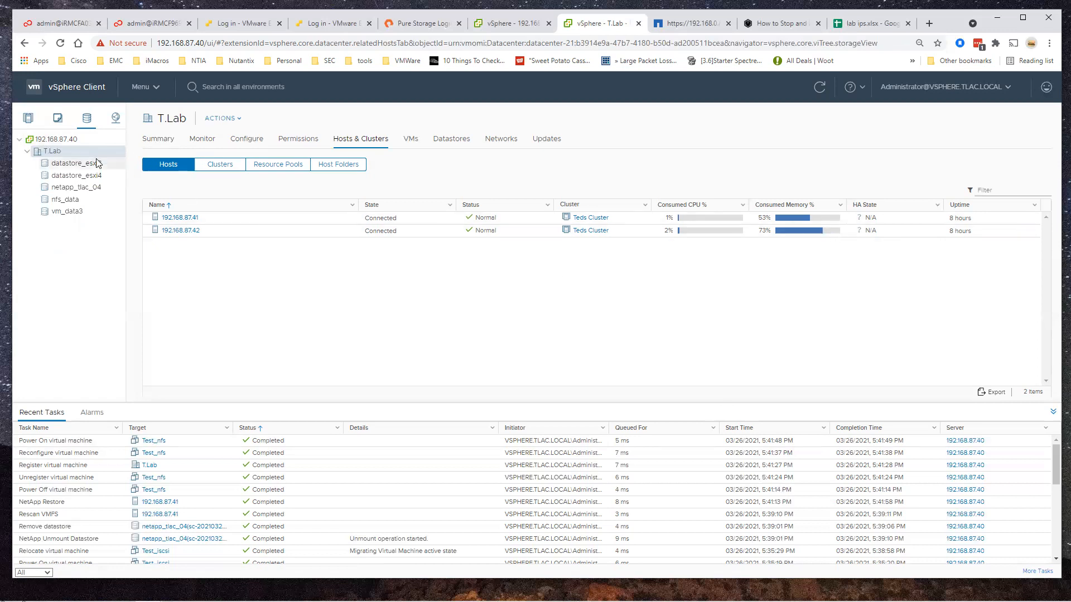
left_click(446, 141)
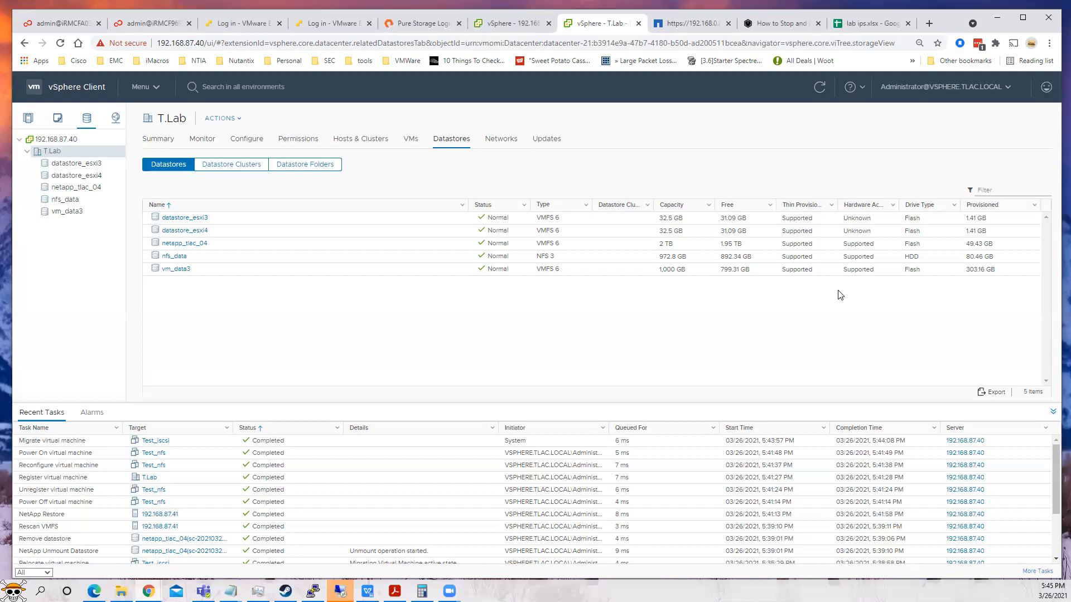
left_click(341, 591)
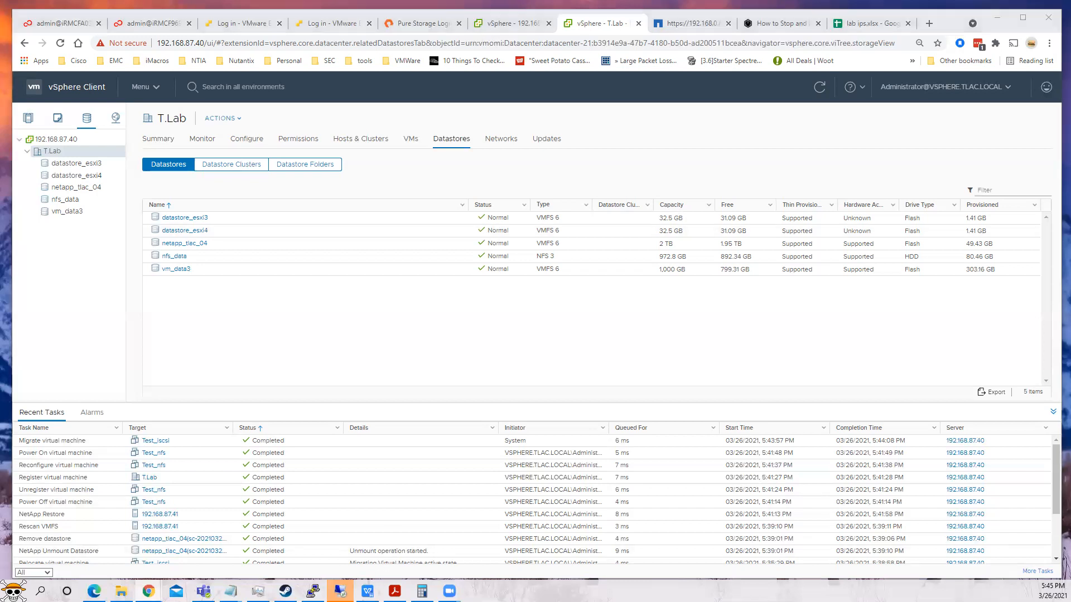
left_click(619, 332)
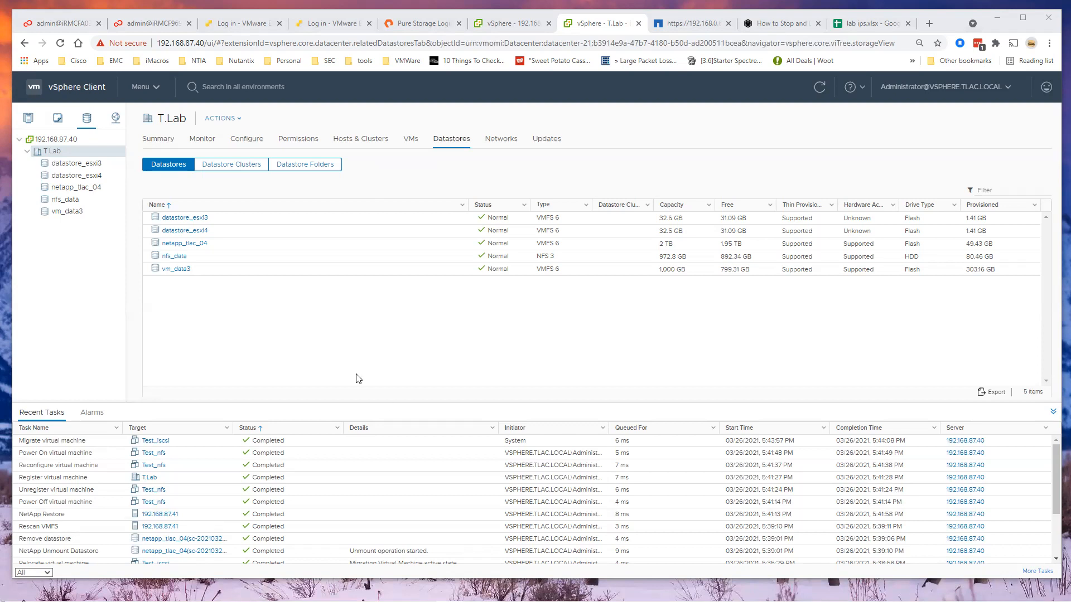
Step: Compare the summaries of the Test_nfs and Test_iscsi virtual machines in the Hosts and Clusters inventory
left_click(30, 119)
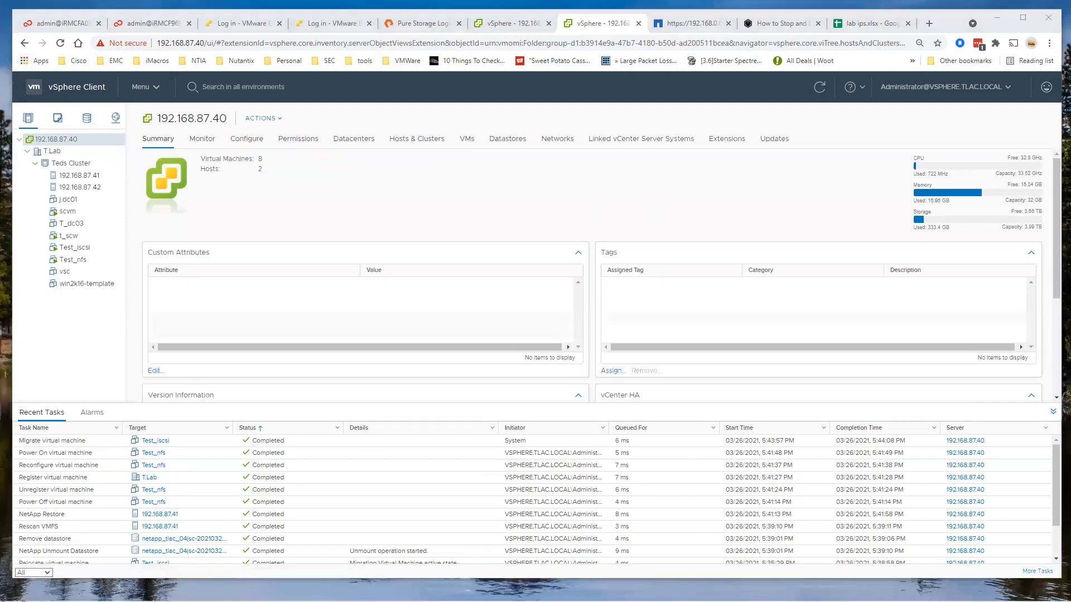
left_click(71, 261)
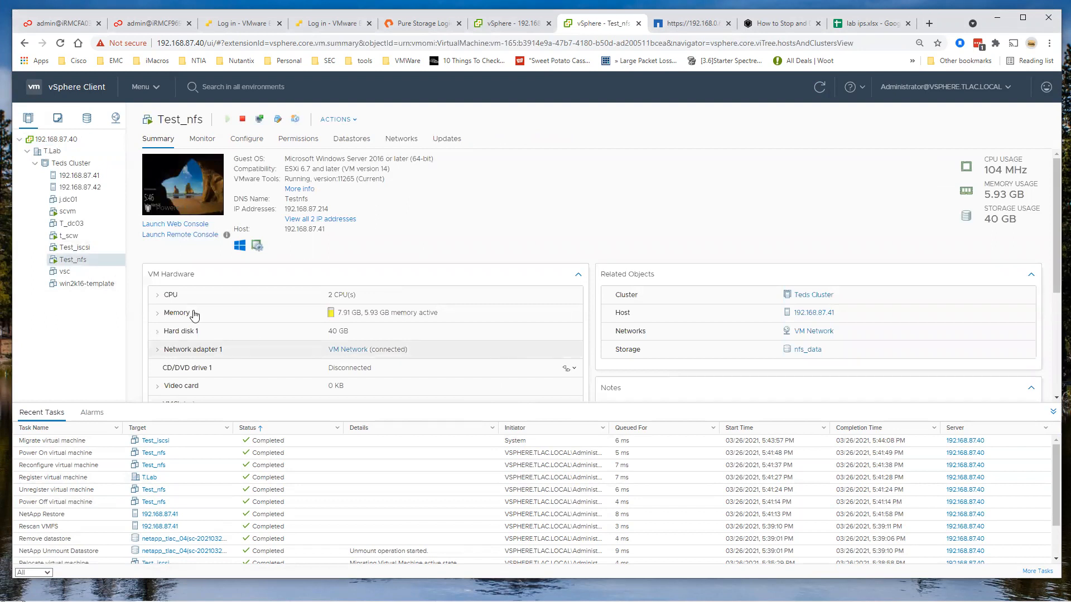
left_click(76, 248)
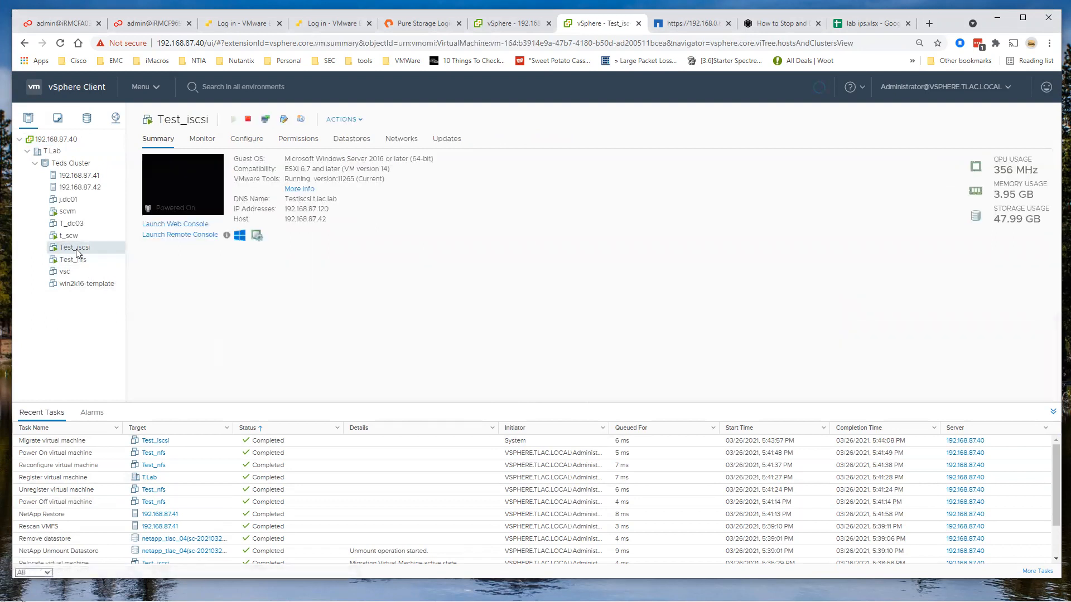
left_click(77, 262)
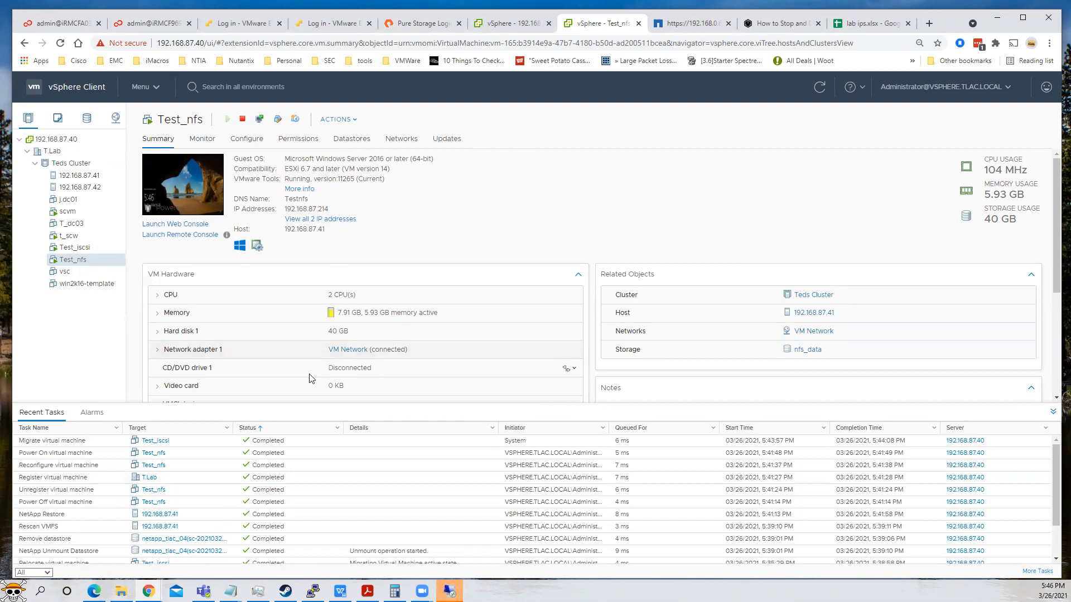
Step: Begin a SnapCenter restore of the Test_nfs virtual machine, using its nfs_data_daily backup from 3/26/2021
right_click(93, 267)
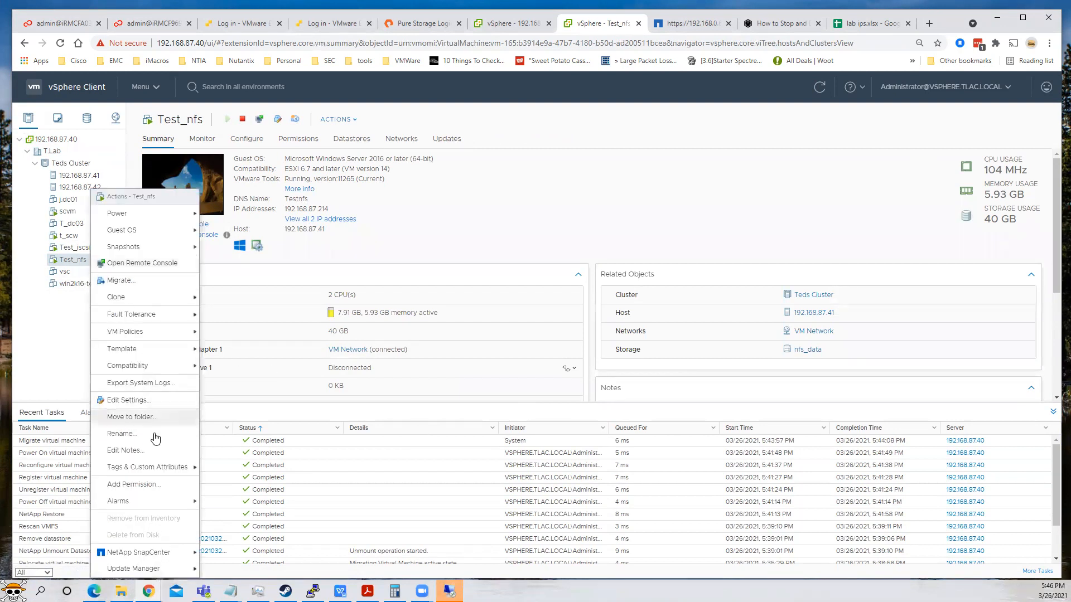
mouse_move(176, 559)
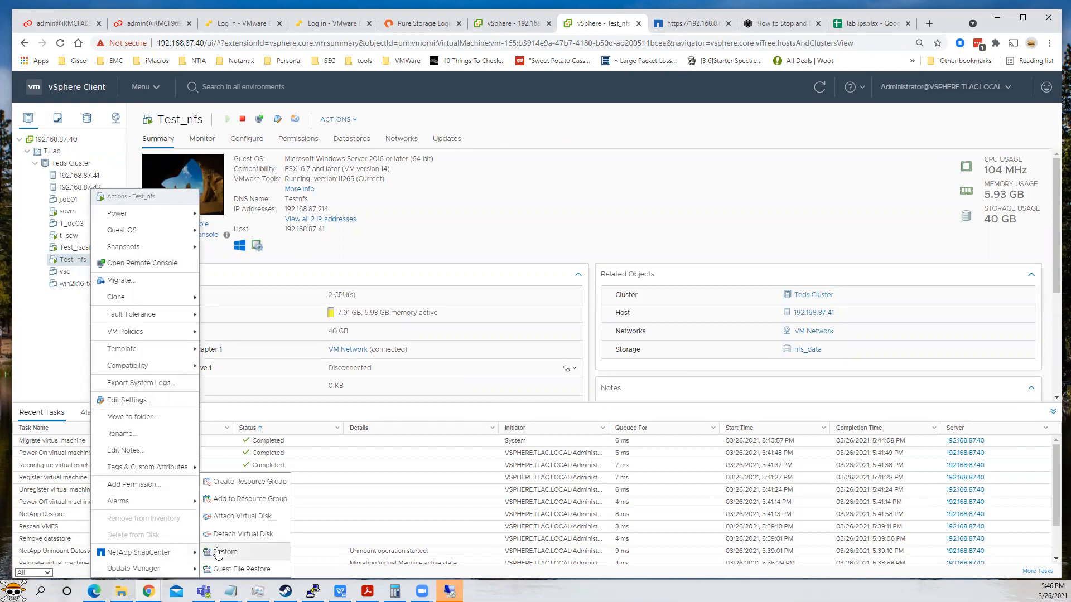
left_click(218, 548)
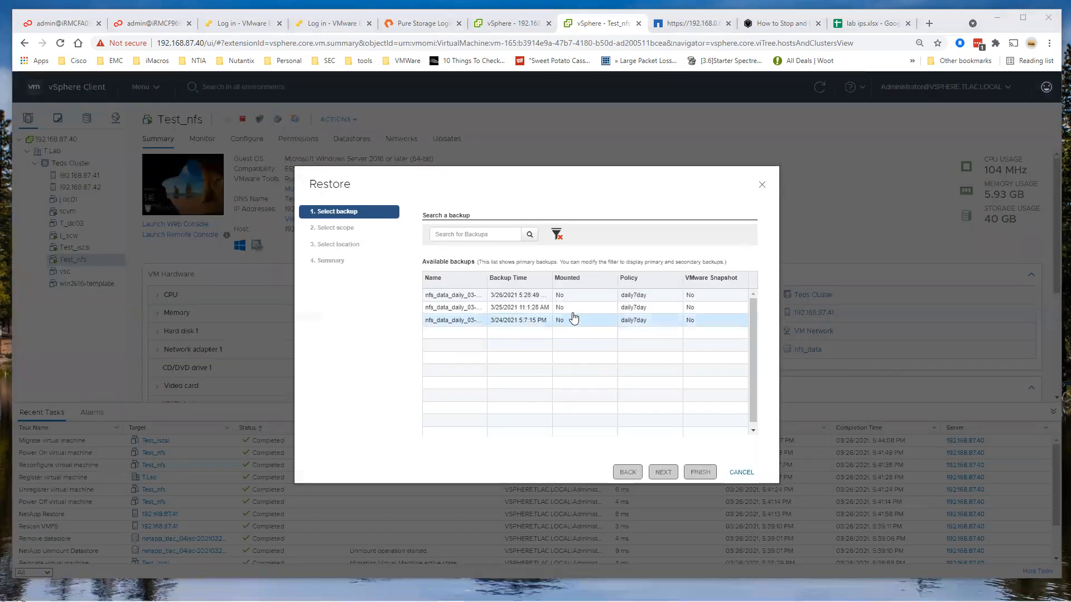
left_click(462, 298)
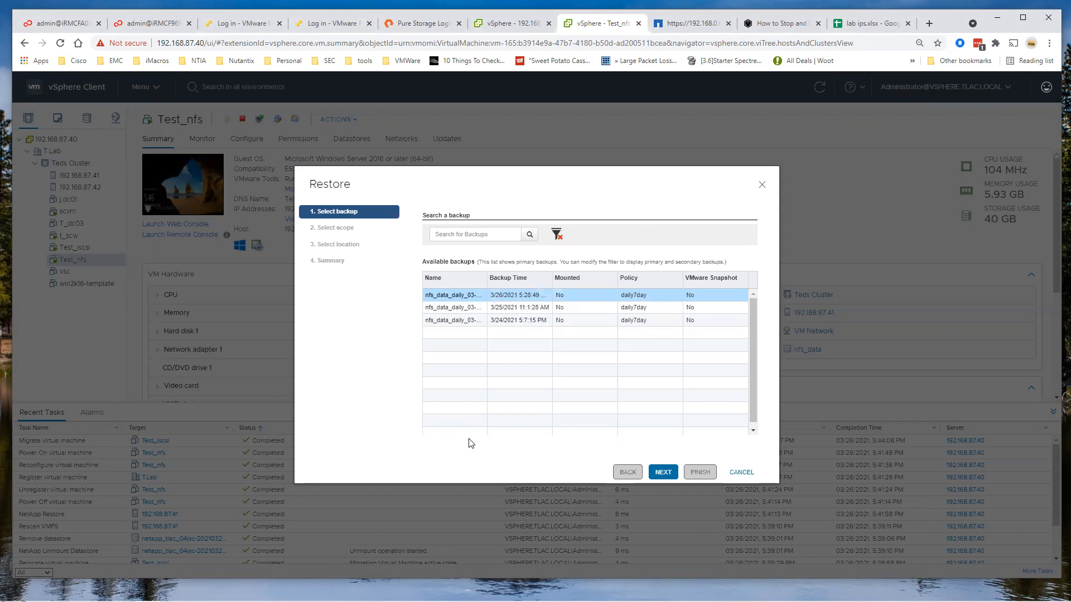
left_click(664, 473)
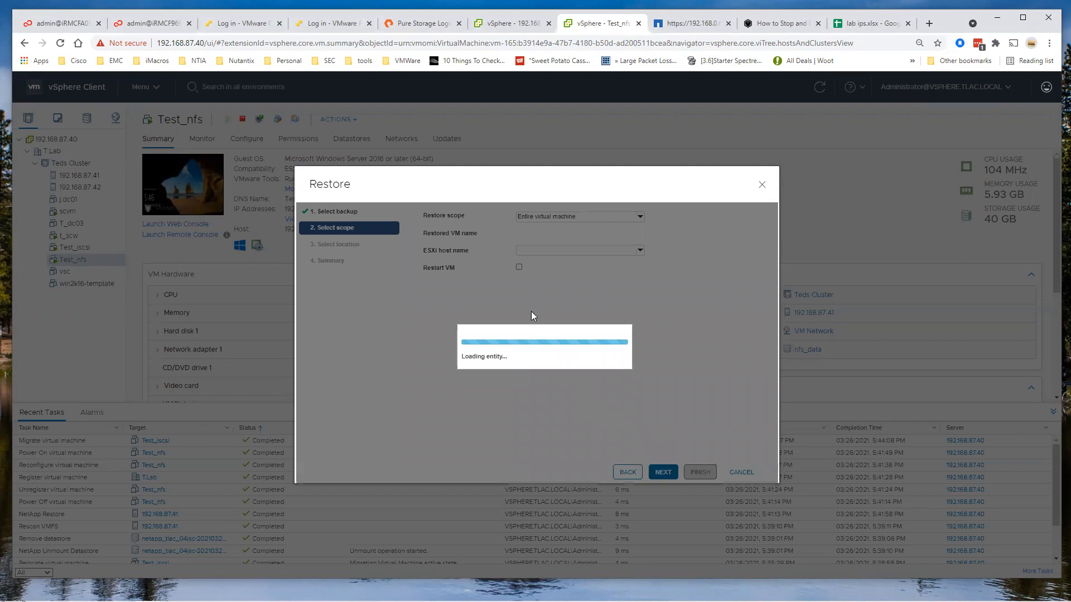
Step: Enable restarting the VM, keep the entire virtual machine scope and primary nfs_data location, and run the Test_nfs restore
left_click(519, 271)
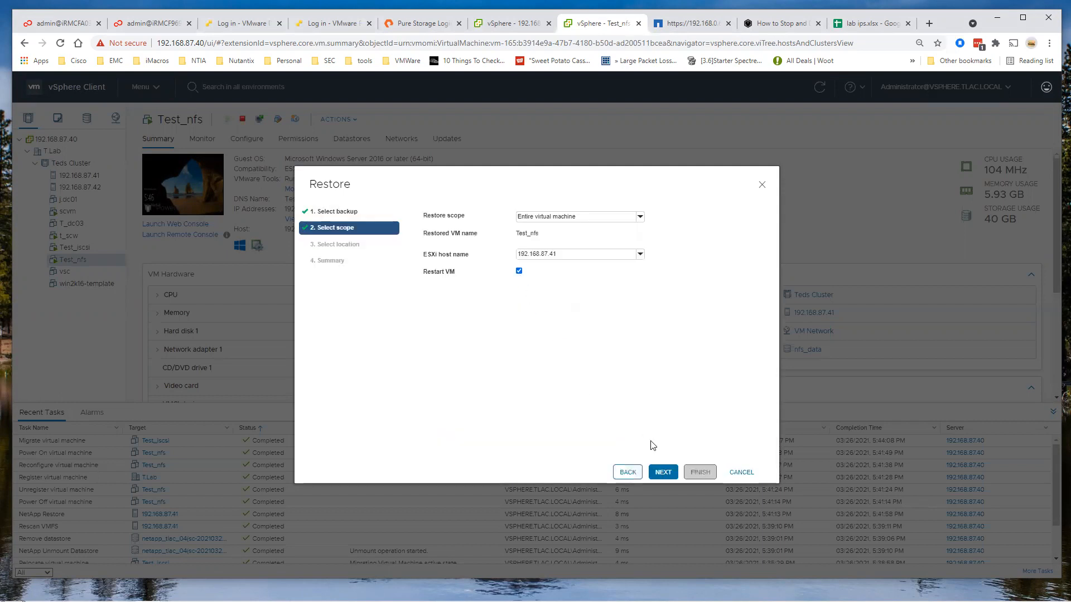
left_click(665, 473)
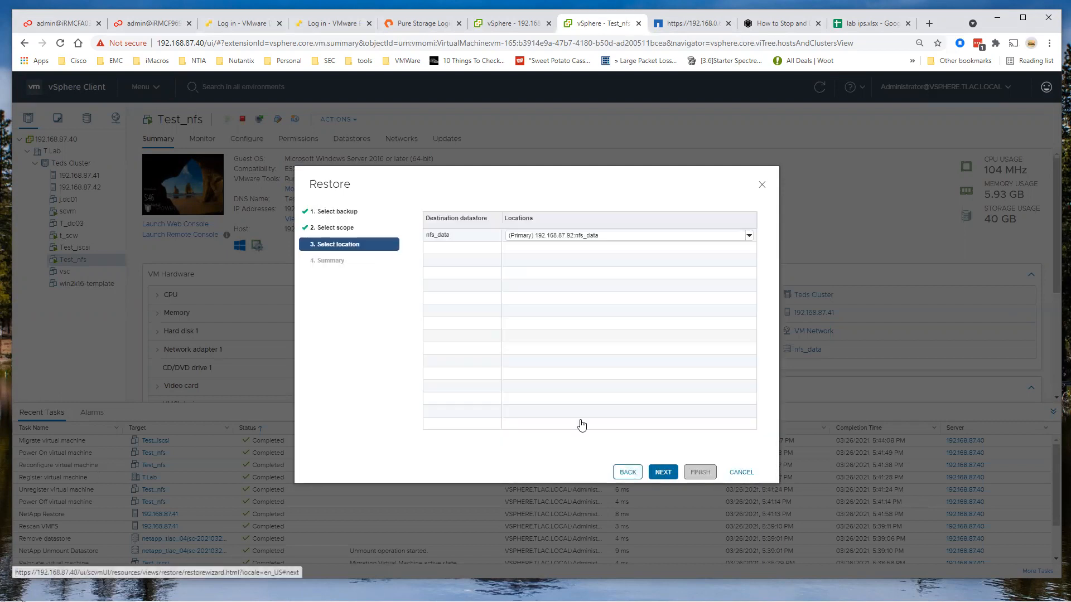
left_click(677, 476)
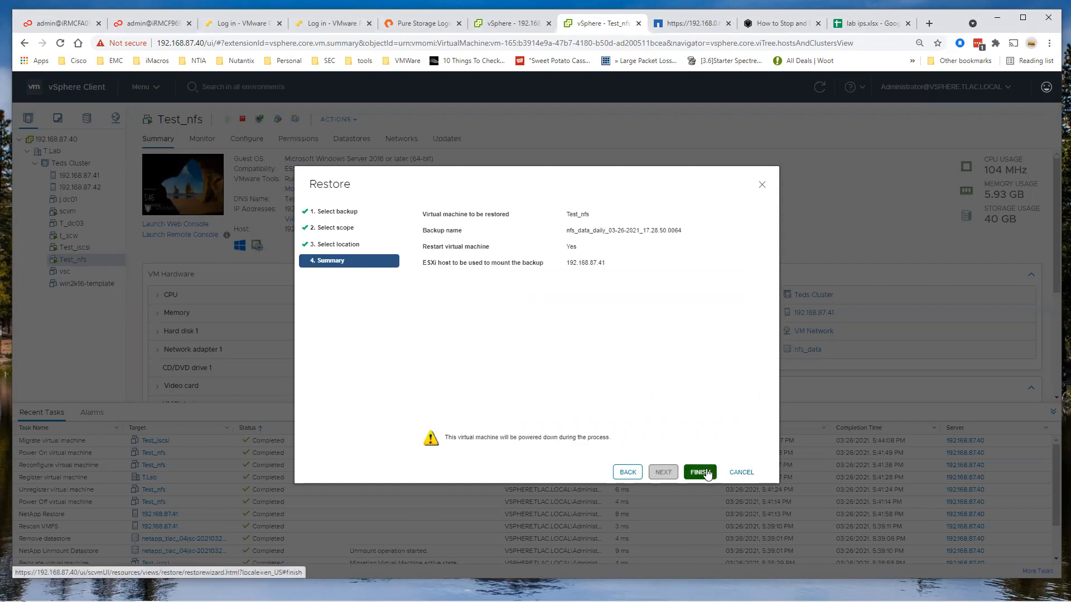
left_click(701, 473)
left_click(513, 372)
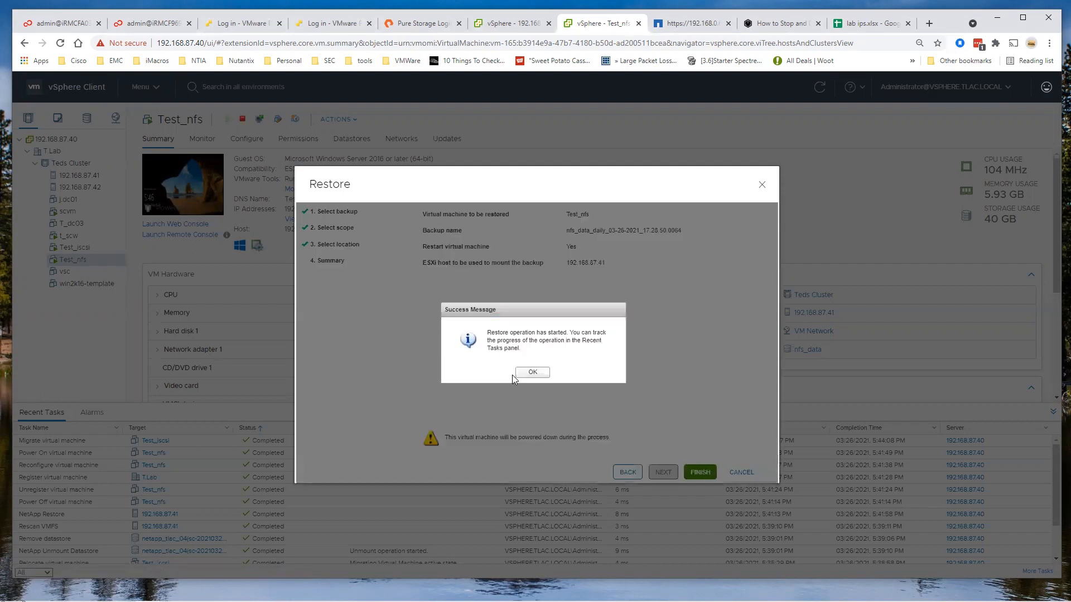
left_click(536, 374)
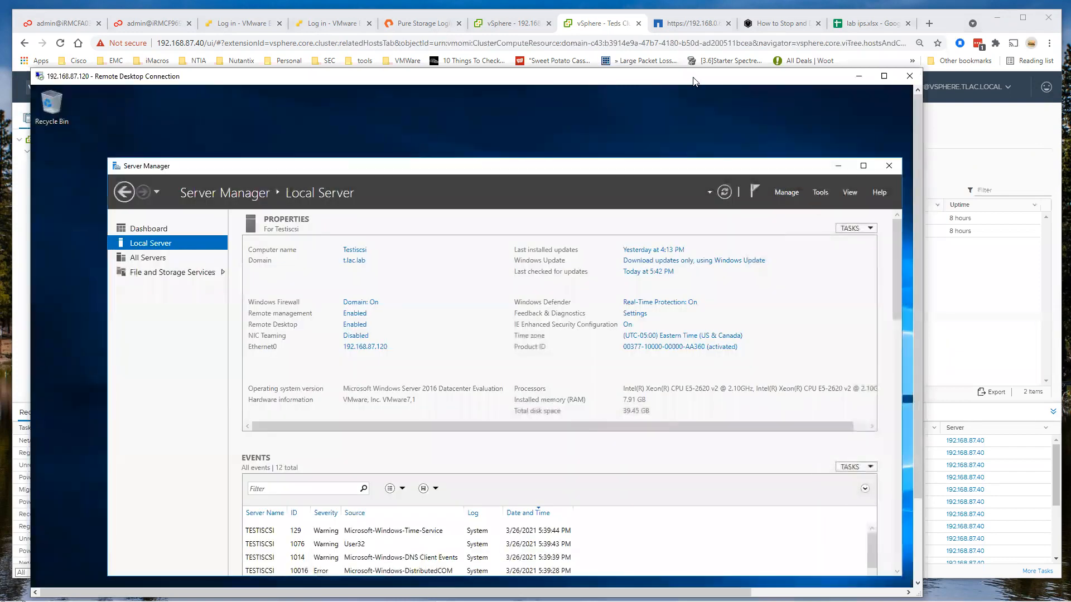
Step: Reposition the 192.168.87.120 remote desktop window and close Server Manager in the Testiscsi session
left_click_drag(694, 80, 703, 40)
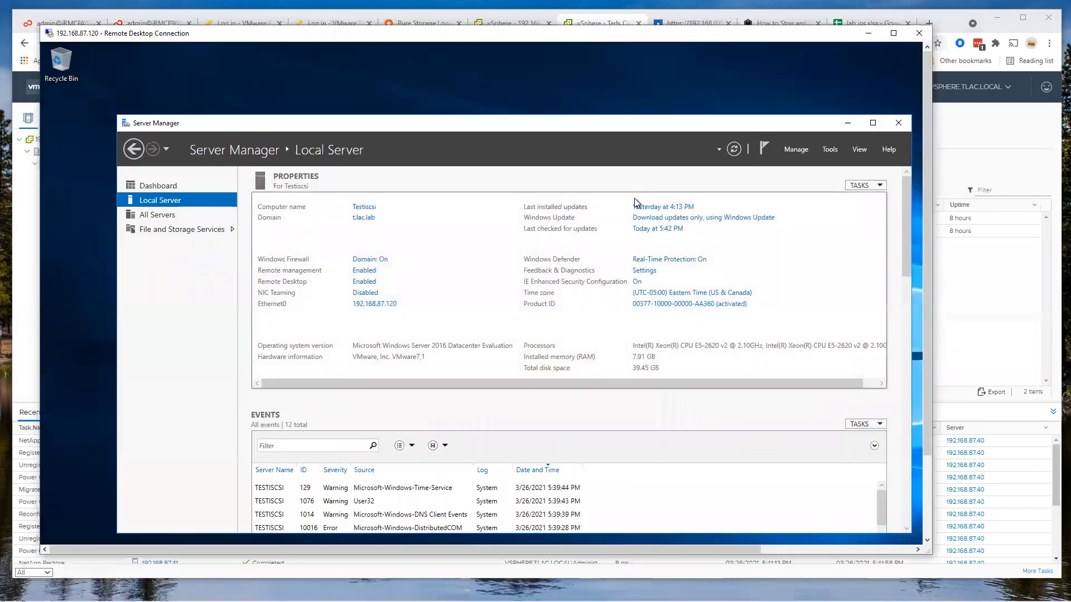
left_click_drag(925, 244, 915, 275)
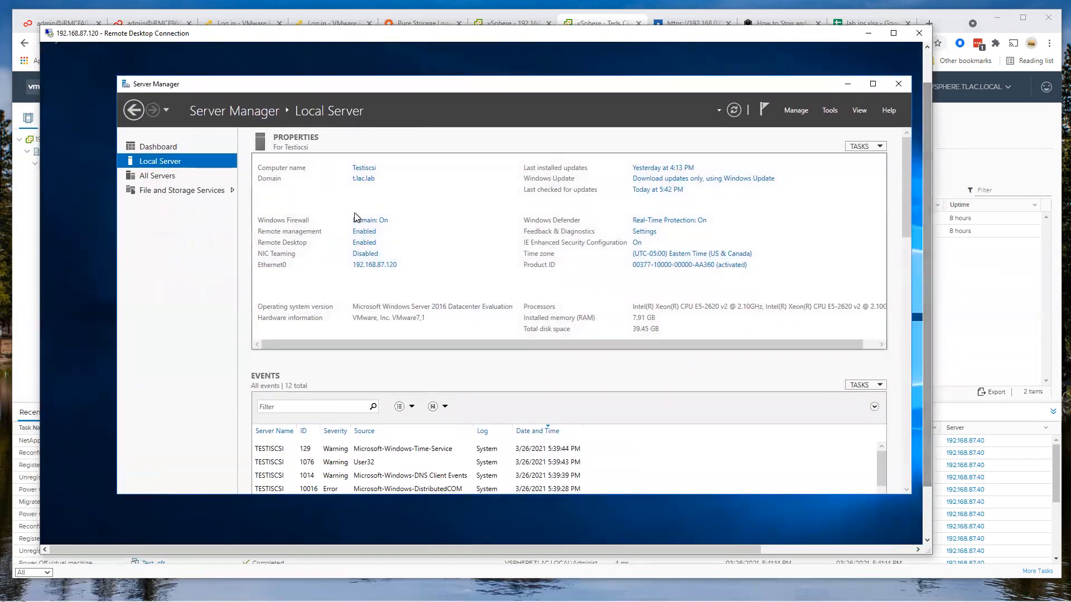
left_click(903, 89)
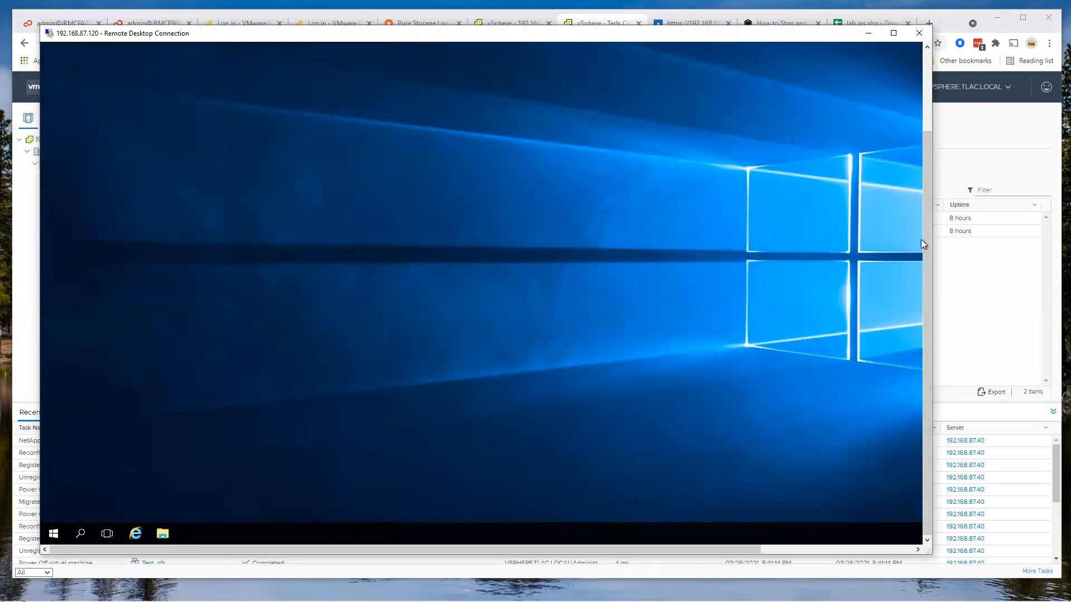
Step: Create a folder named restore at the root of Local Disk (C:) in the Testiscsi session
left_click_drag(926, 226, 920, 177)
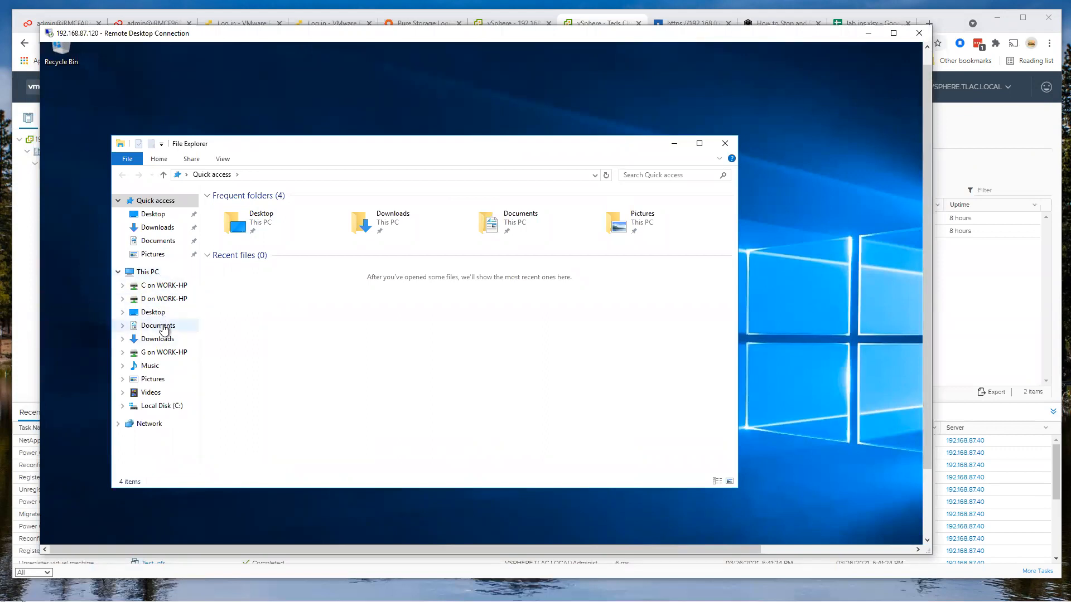
left_click(164, 409)
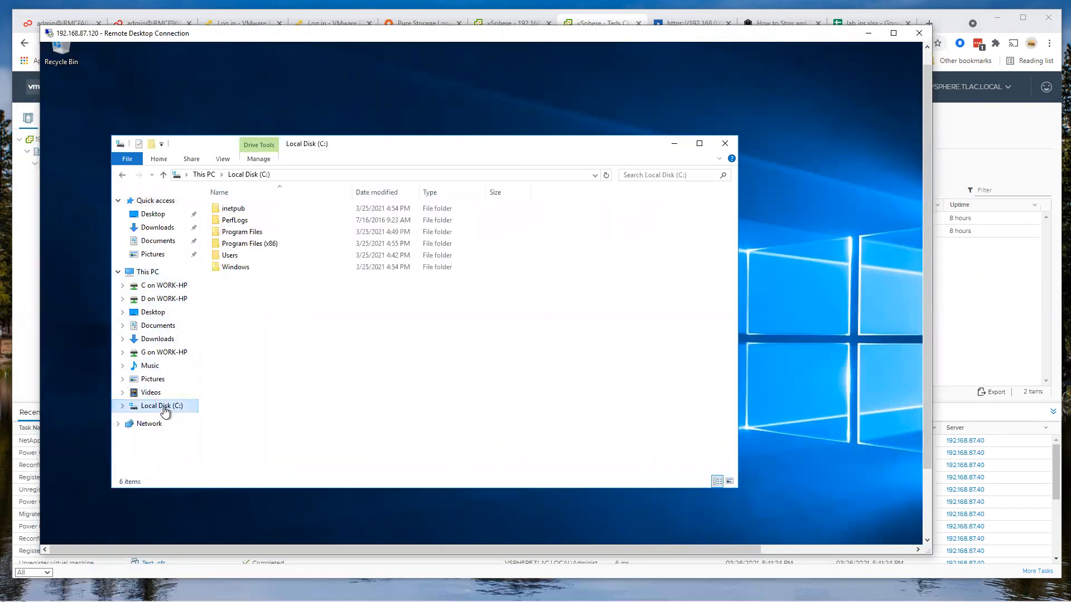
right_click(249, 302)
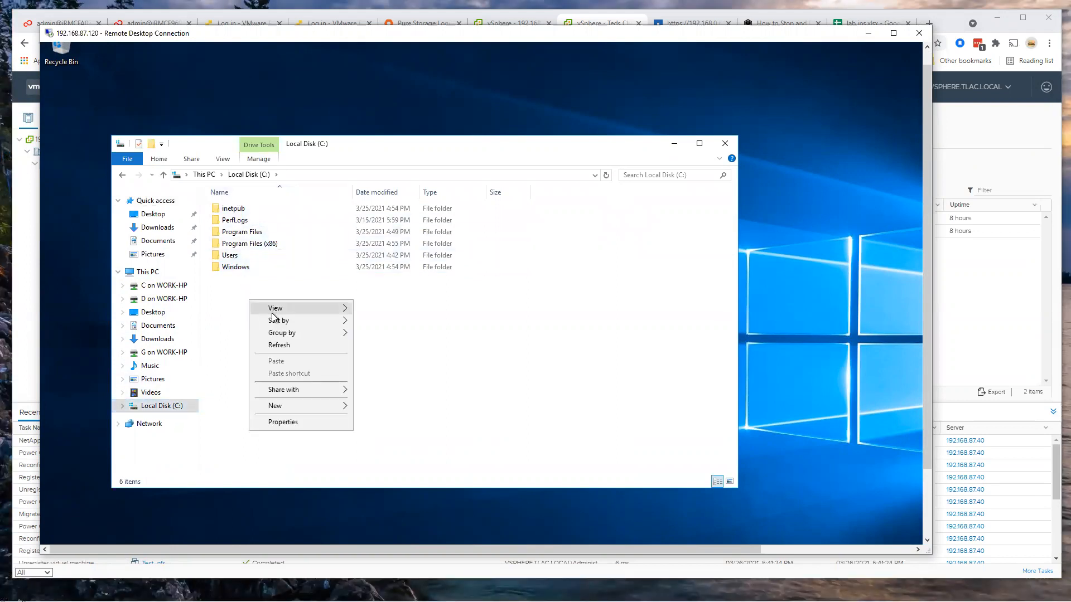
mouse_move(299, 408)
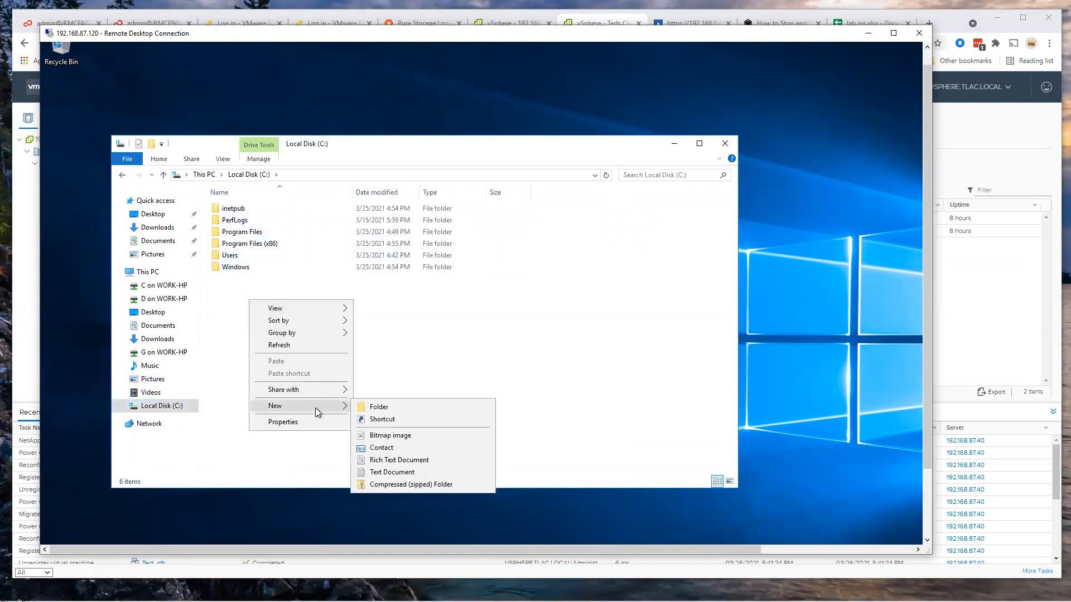
left_click(373, 408)
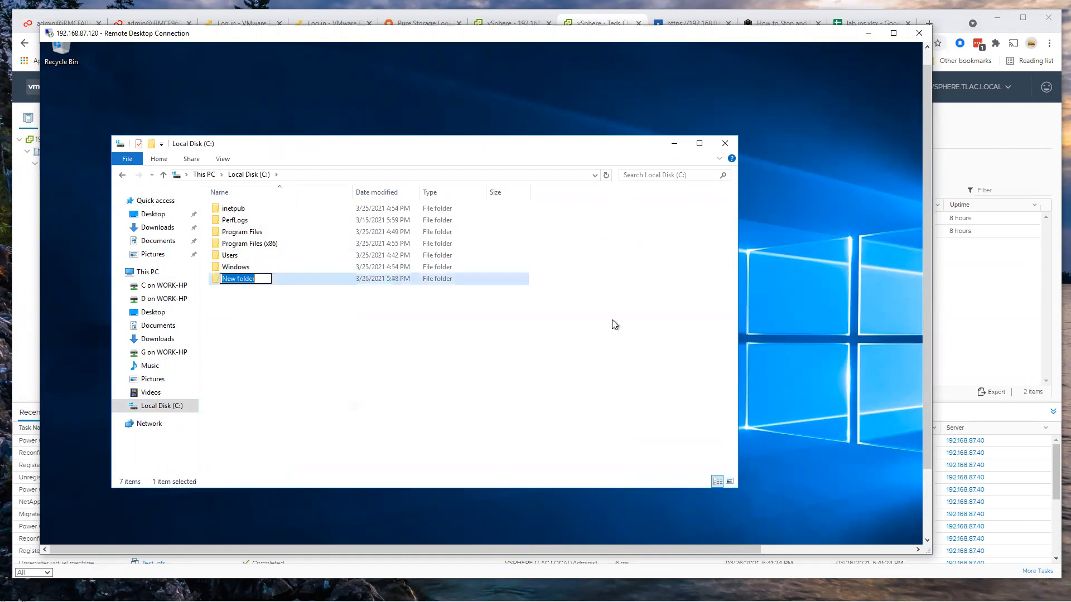
type("restore")
key("Return")
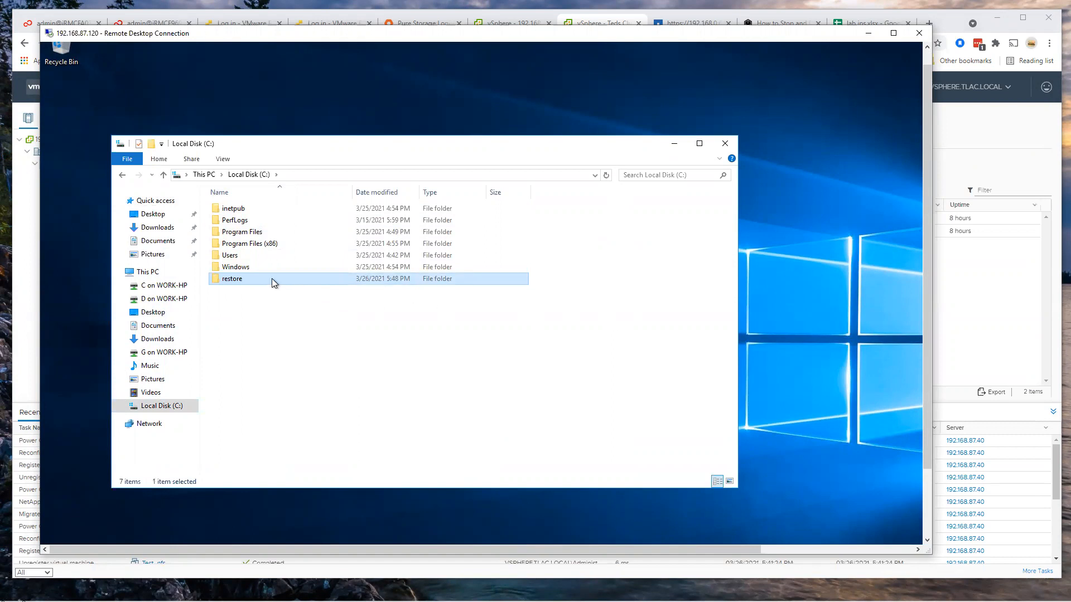
Step: Create a text document named importantdata.txt at the root of Local Disk (C:) and open it
right_click(259, 347)
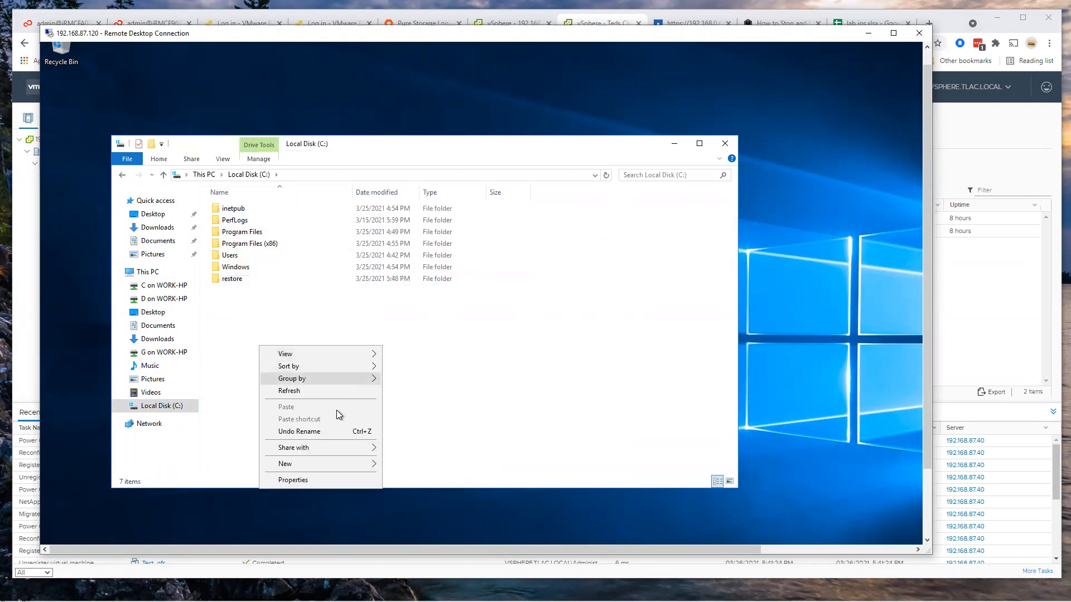
mouse_move(344, 463)
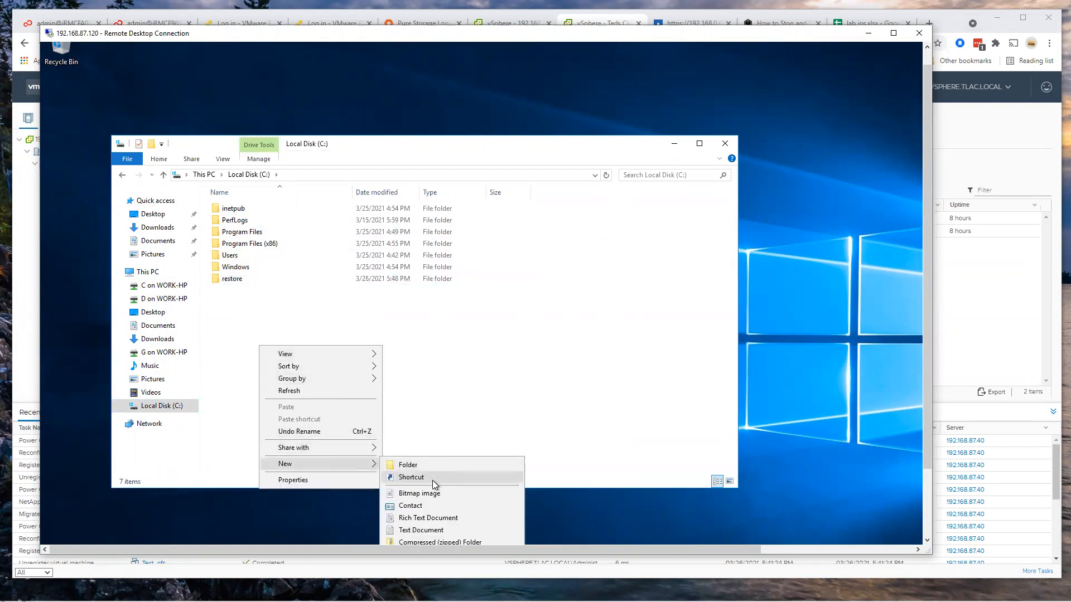
left_click(424, 528)
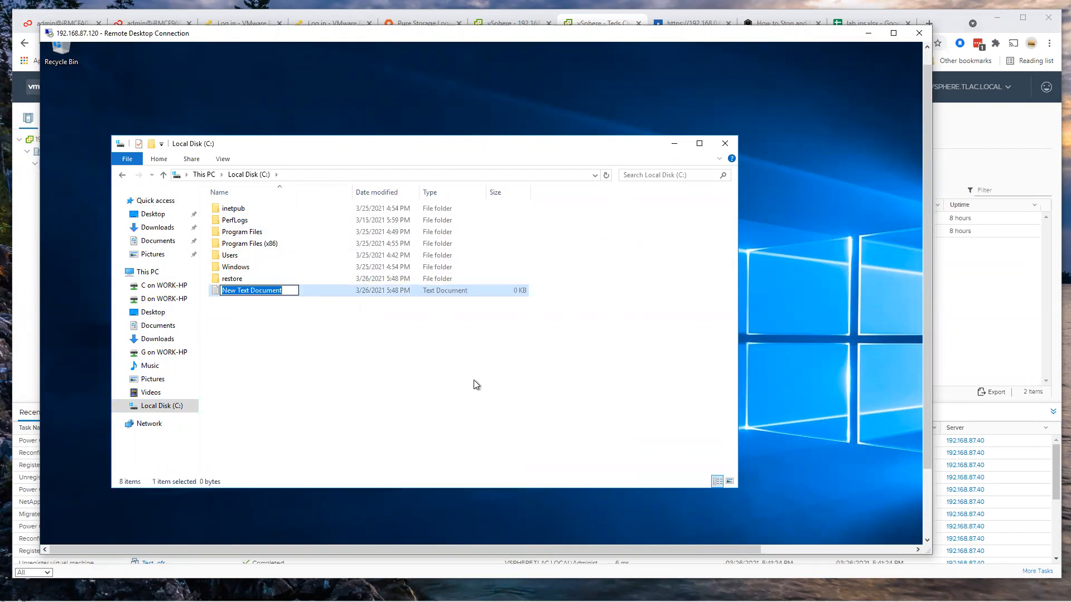
type("impor")
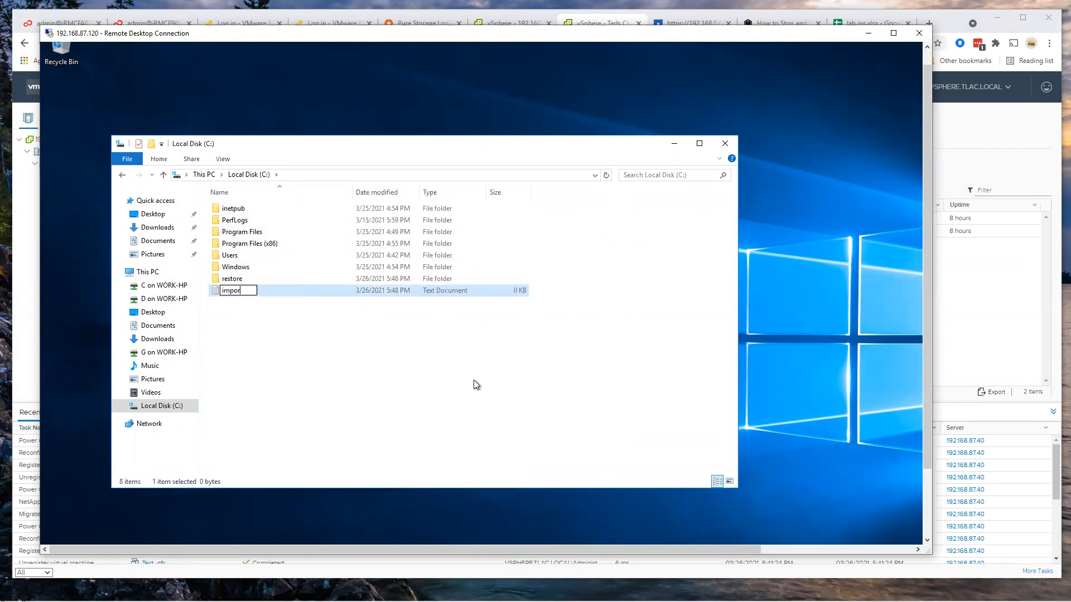
type("tantdata.txt")
key("Return")
key("Return")
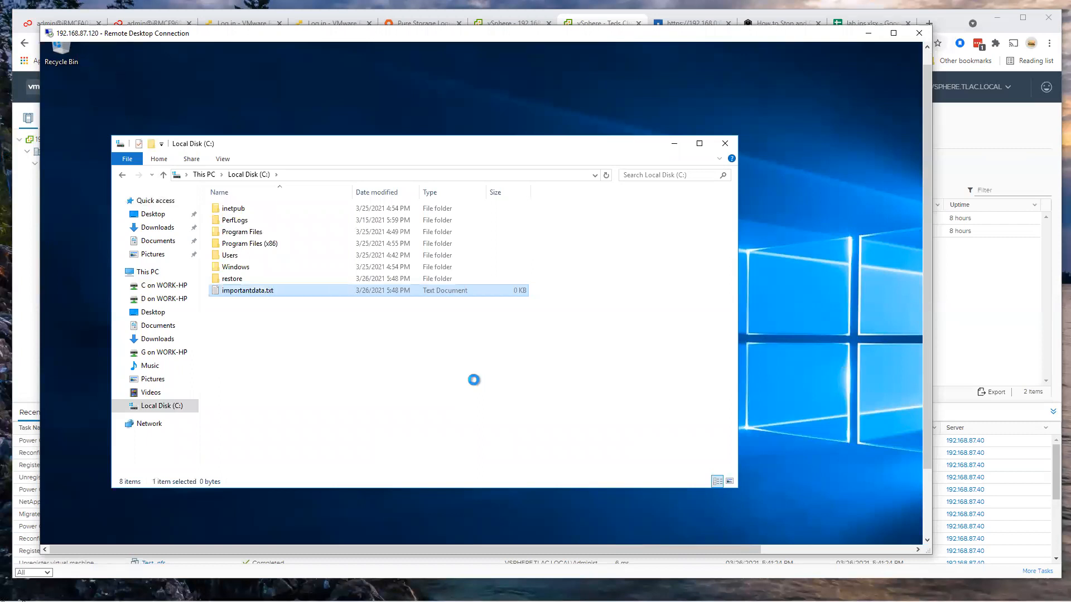
Step: Write "3-26-21 5:48 pm" as the only content of importantdata.txt, save the file and close it
type("sdasda")
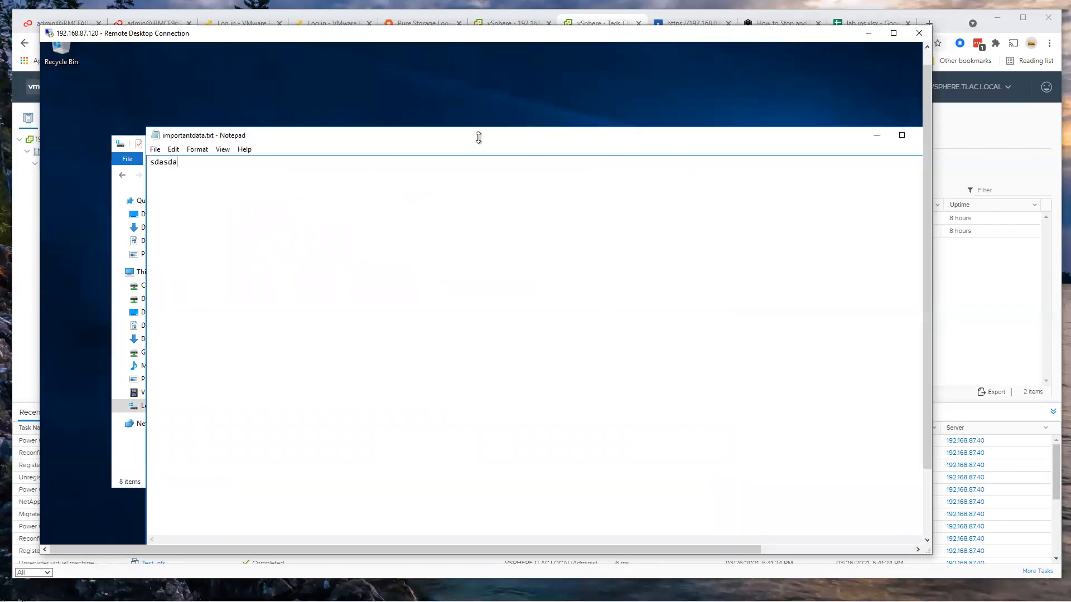
left_click_drag(179, 162, 140, 160)
type("3-26-21")
mouse_move(1054, 601)
type("5:48 pm")
left_click(155, 150)
left_click(179, 187)
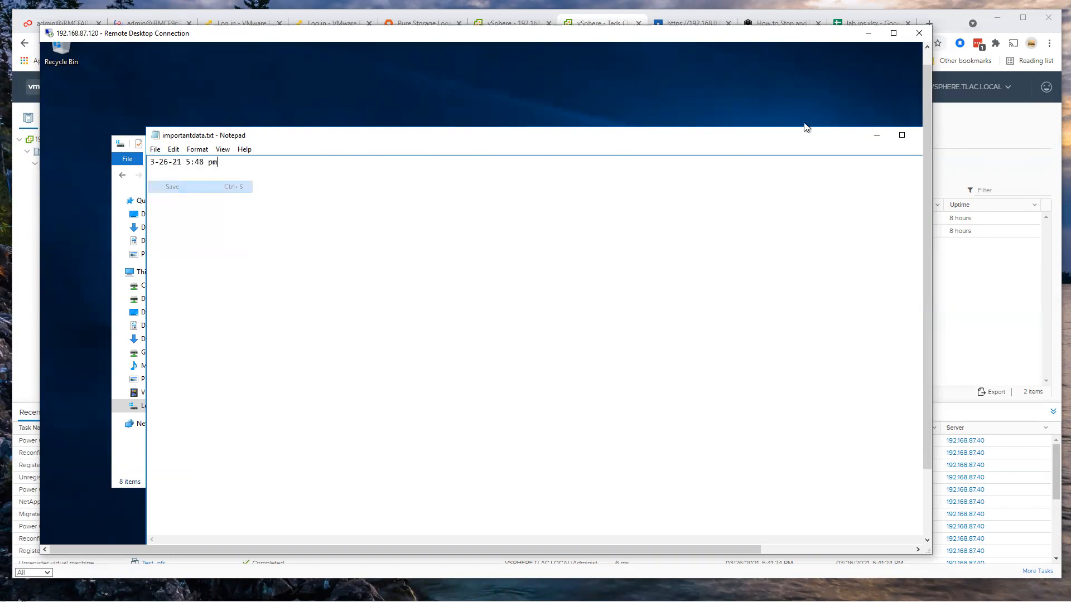
left_click_drag(834, 131, 785, 93)
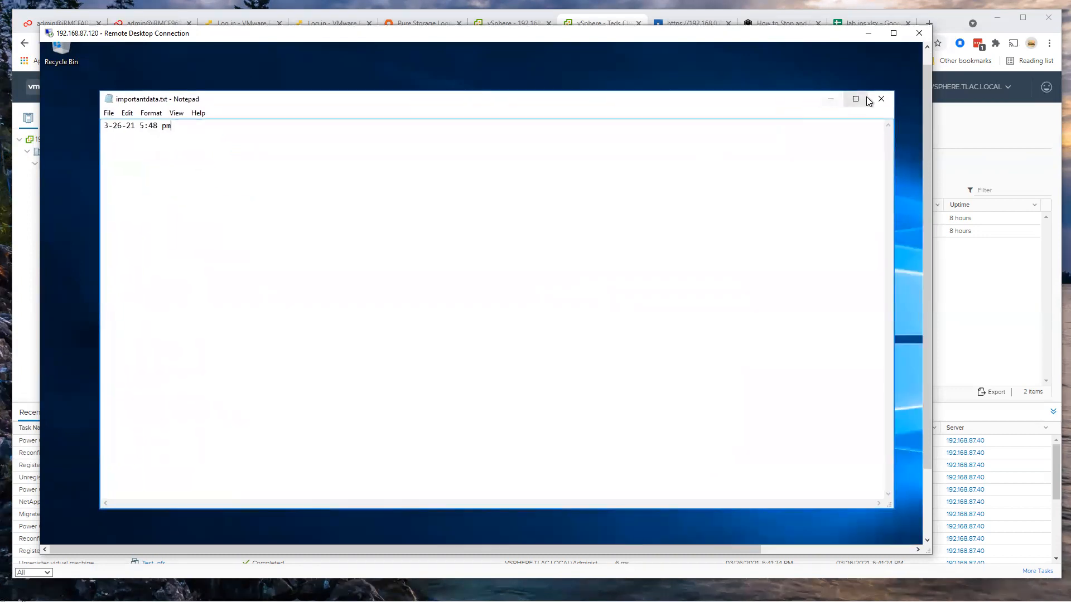
left_click(882, 99)
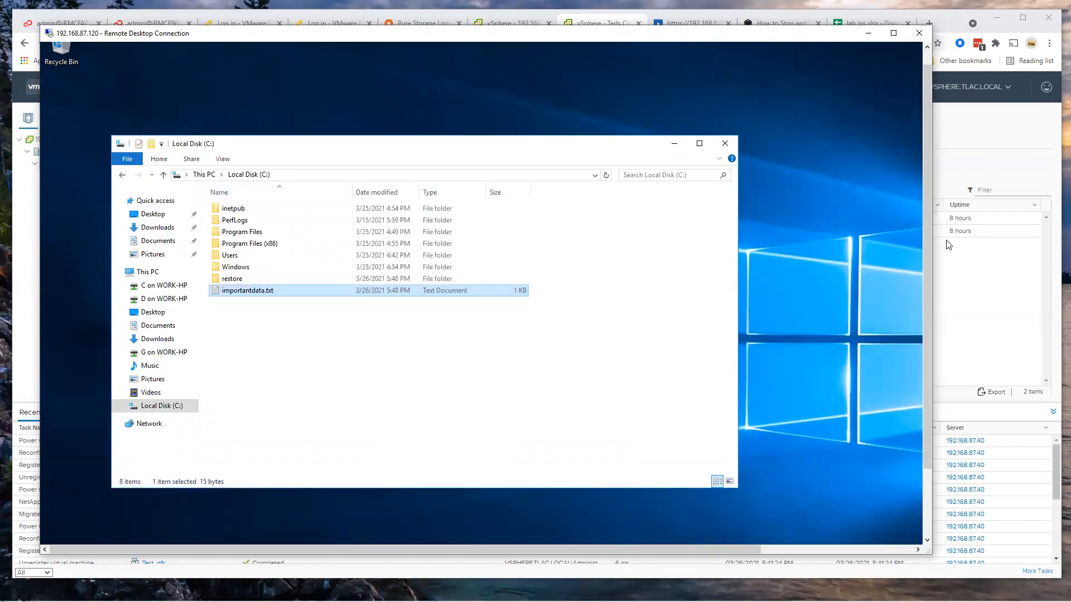
Step: Minimize the 192.168.87.120 session, reposition the 192.168.87.113 remote desktop window, and switch back to the vSphere Client
left_click_drag(927, 290, 927, 372)
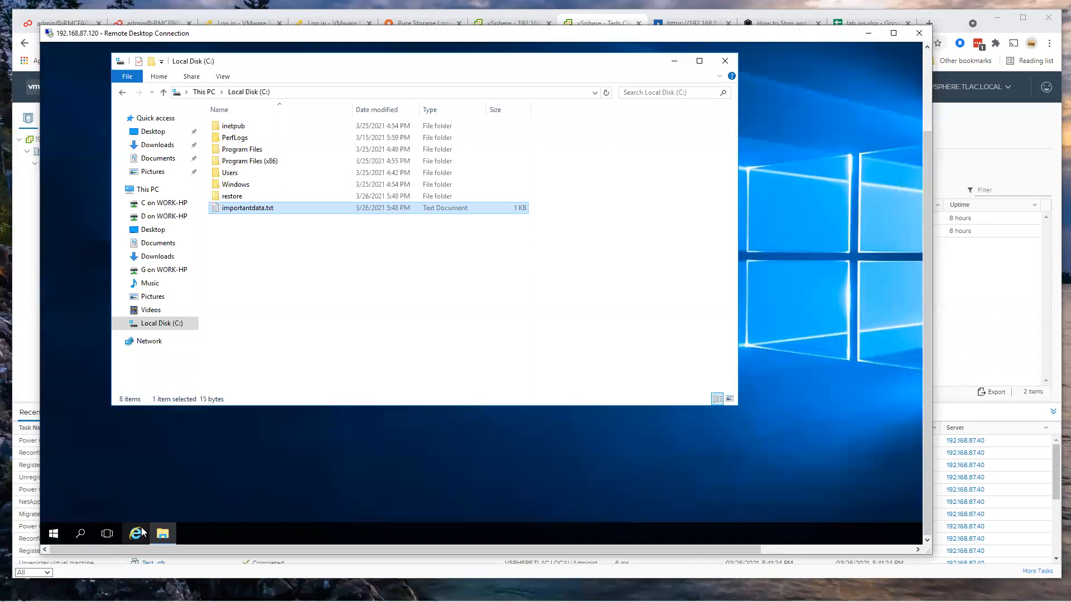
left_click(868, 33)
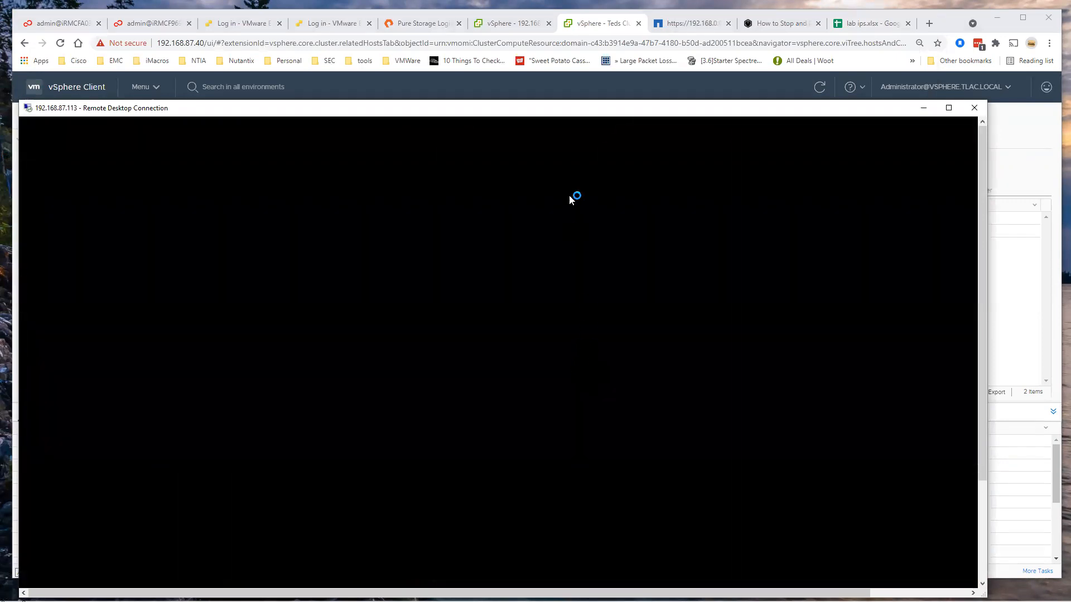
left_click_drag(571, 107, 552, 87)
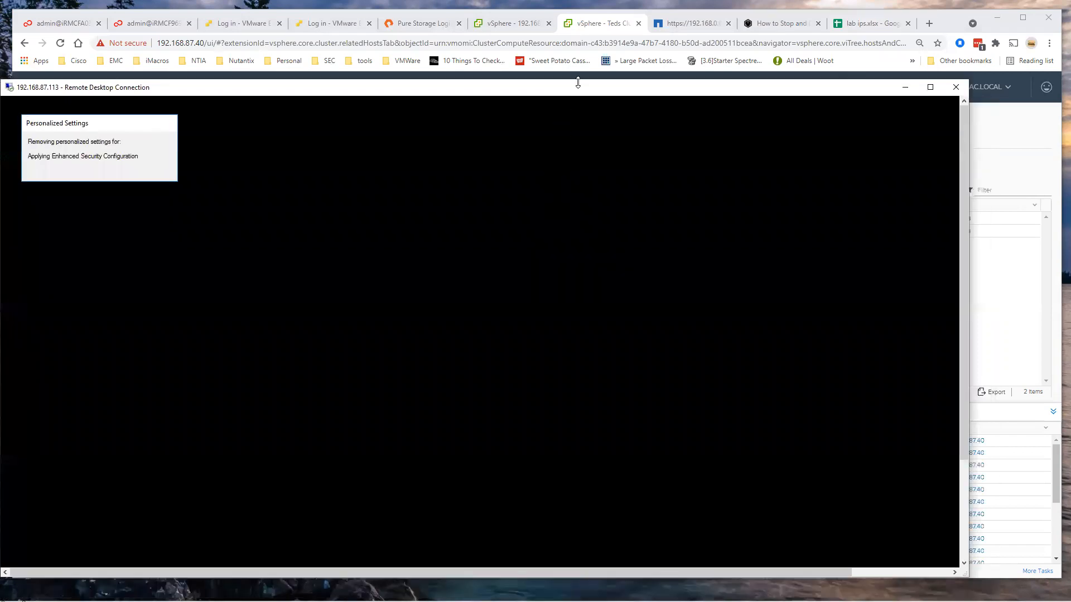
left_click(952, 22)
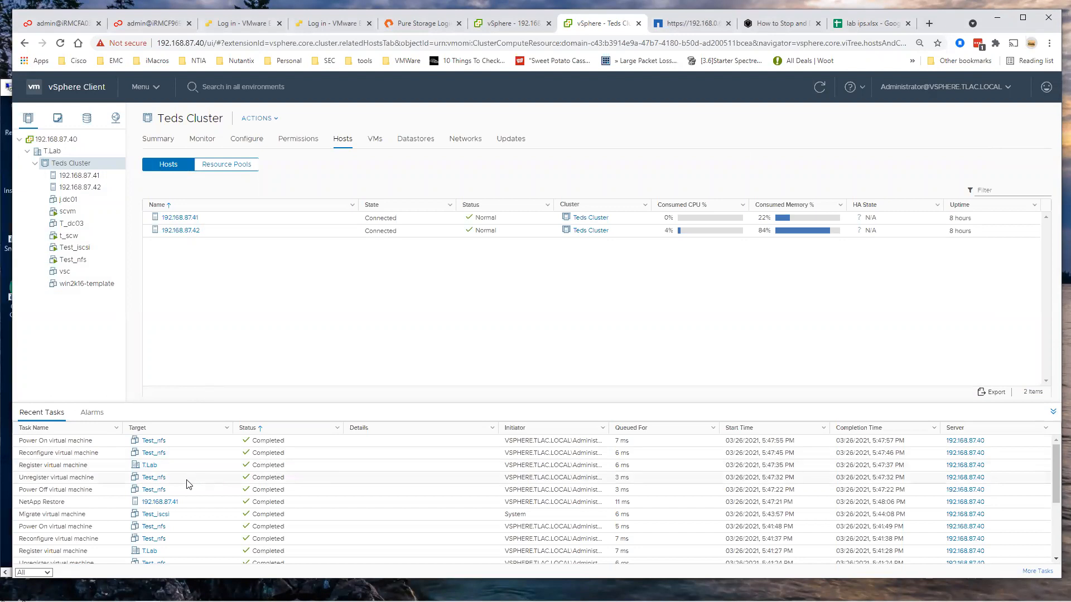
Step: Compare the latest NetApp Restore task with the two earlier NetApp Restore entries in the recent tasks
left_click(207, 504)
left_click(824, 504)
scroll(104, 504, "down", 1)
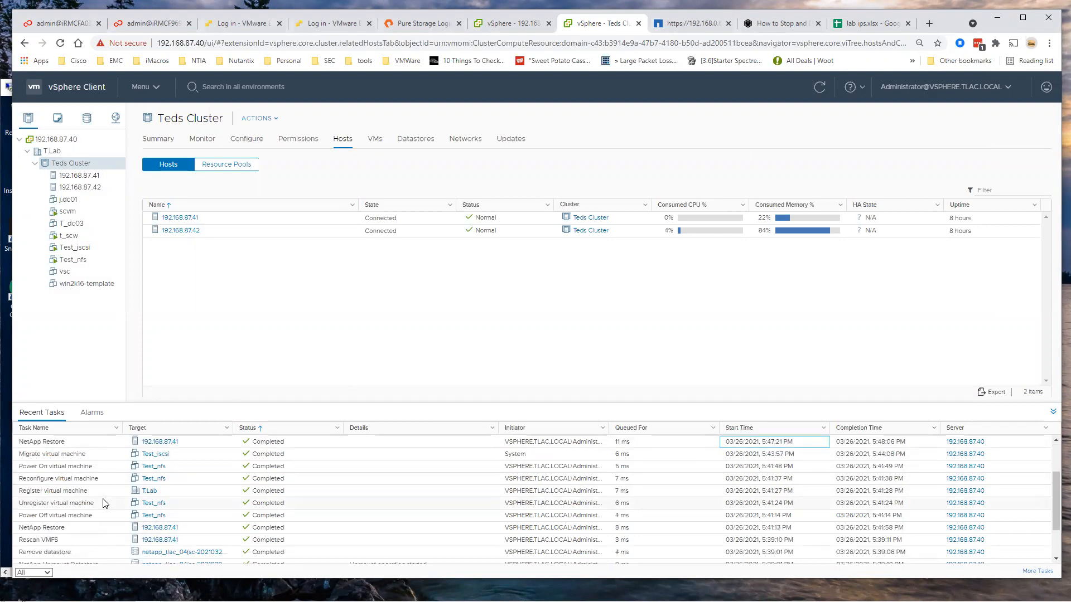
scroll(103, 504, "down", 1)
left_click(101, 558)
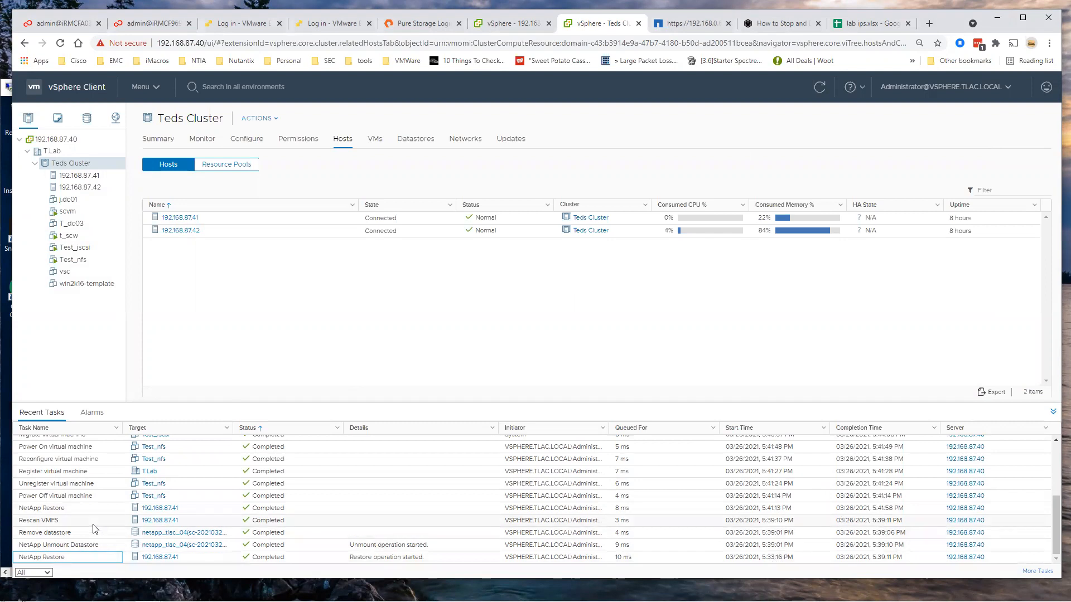
left_click(80, 509)
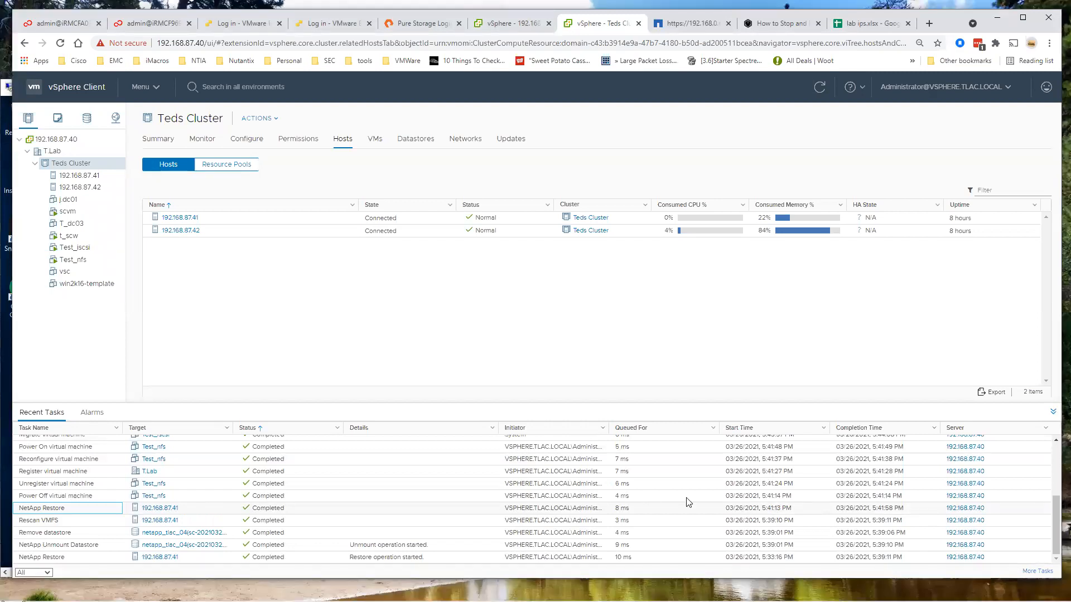
Step: Review the start and completion times of the Test_nfs tasks around the latest NetApp Restore in the recent tasks
scroll(395, 489, "up", 1)
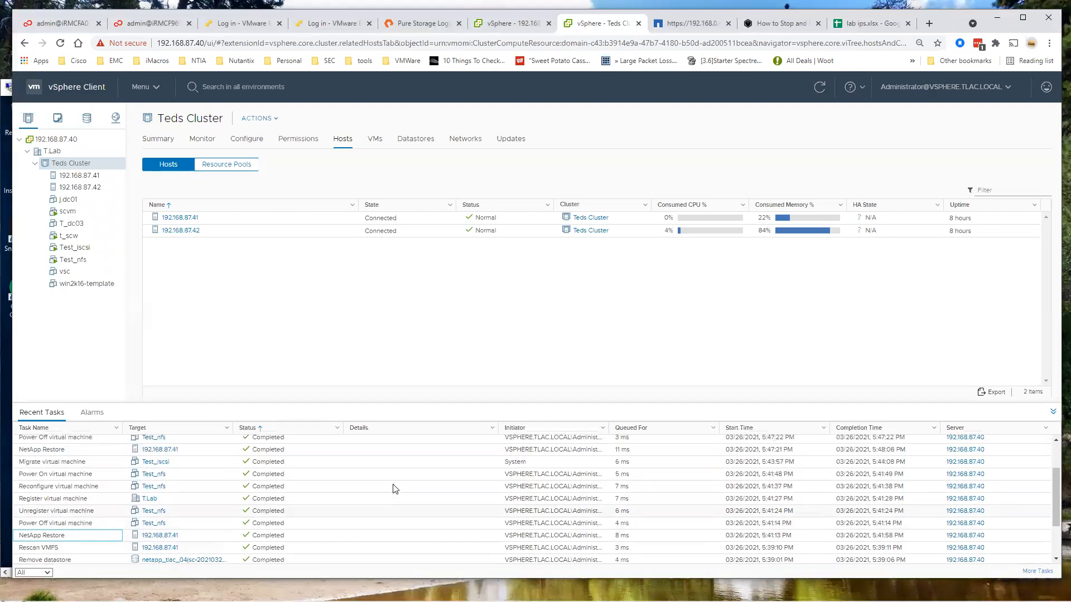
scroll(92, 453, "up", 1)
left_click(92, 453)
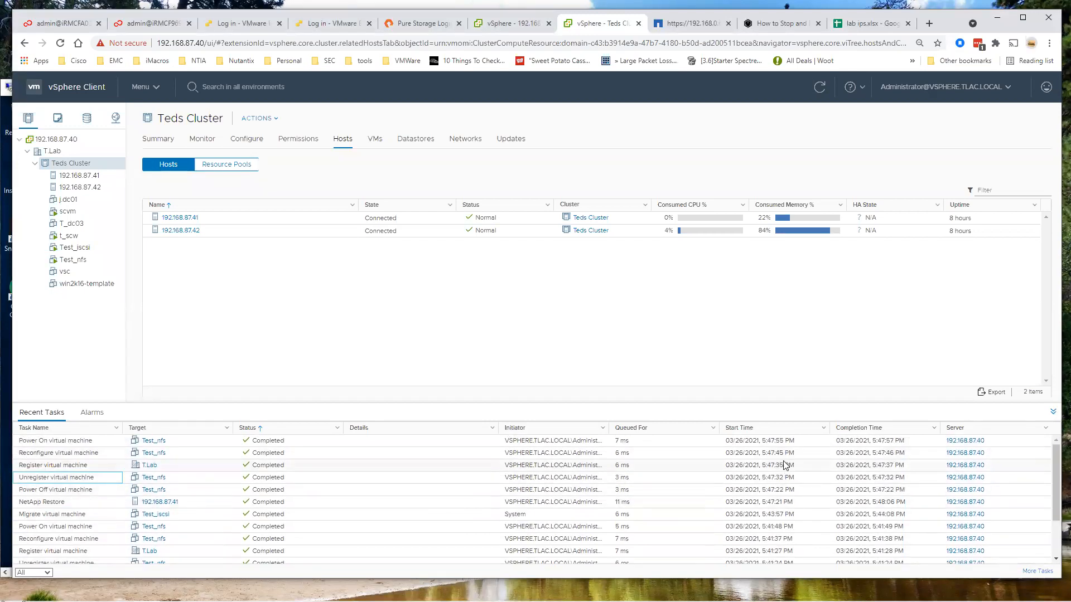
left_click(415, 504)
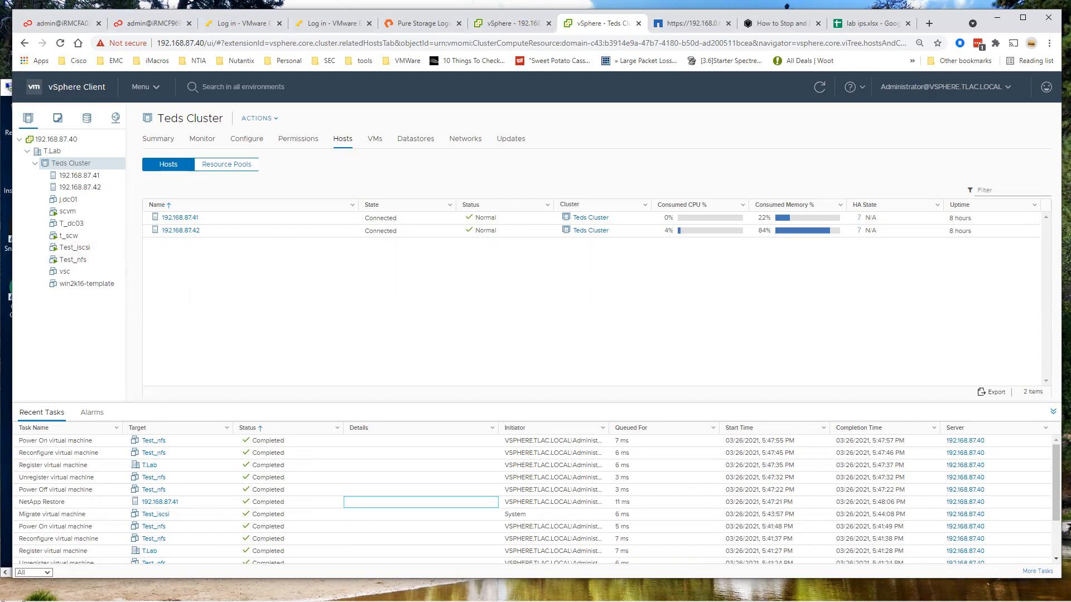
Step: Compare the summary details of the Test_nfs and Test_iscsi virtual machines, including their DNS names and IP addresses
left_click(73, 260)
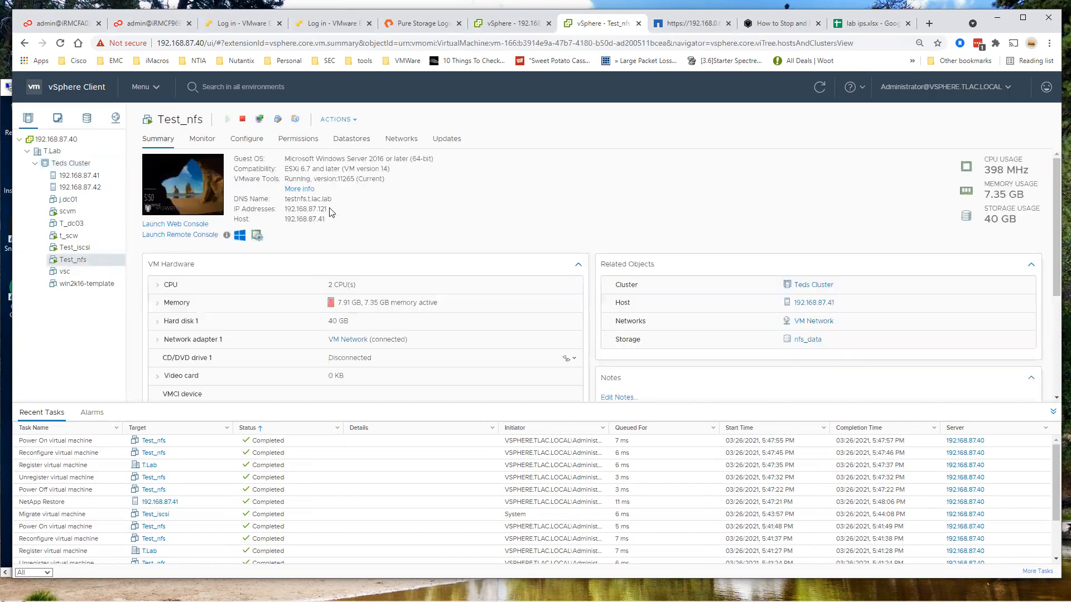
left_click_drag(327, 210, 284, 199)
left_click(84, 249)
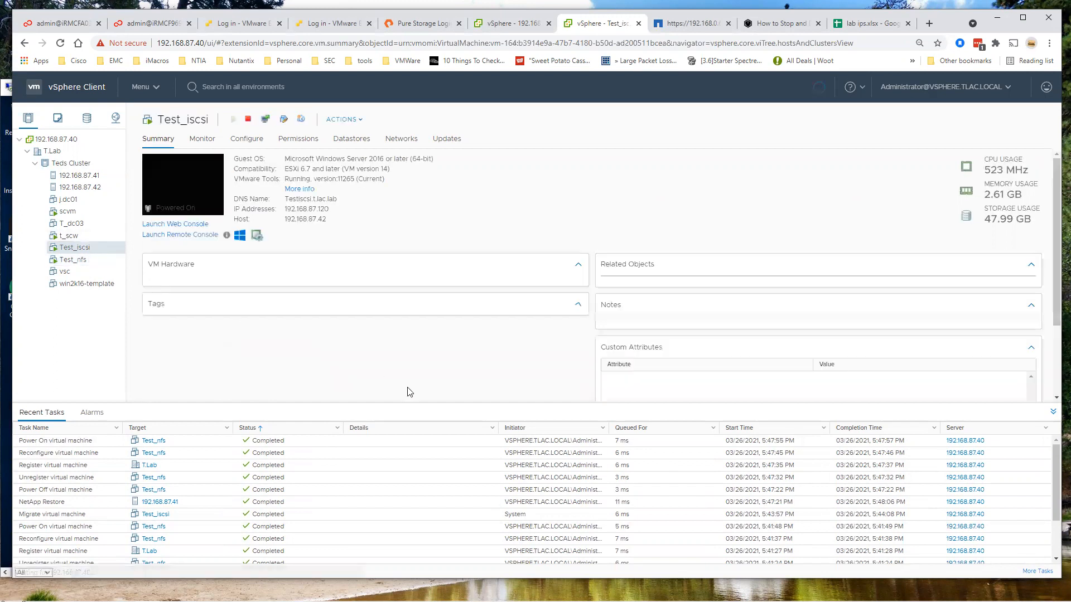
left_click(97, 262)
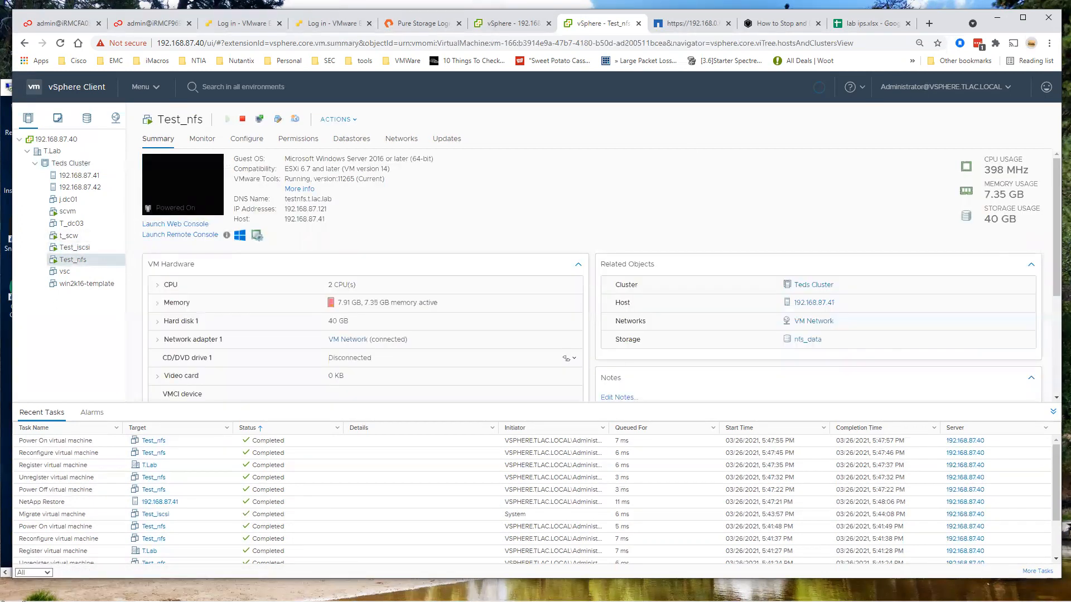
Step: Switch to the 192.168.87.113 remote desktop session, close Server Manager and launch SnapCenter
left_click(7, 383)
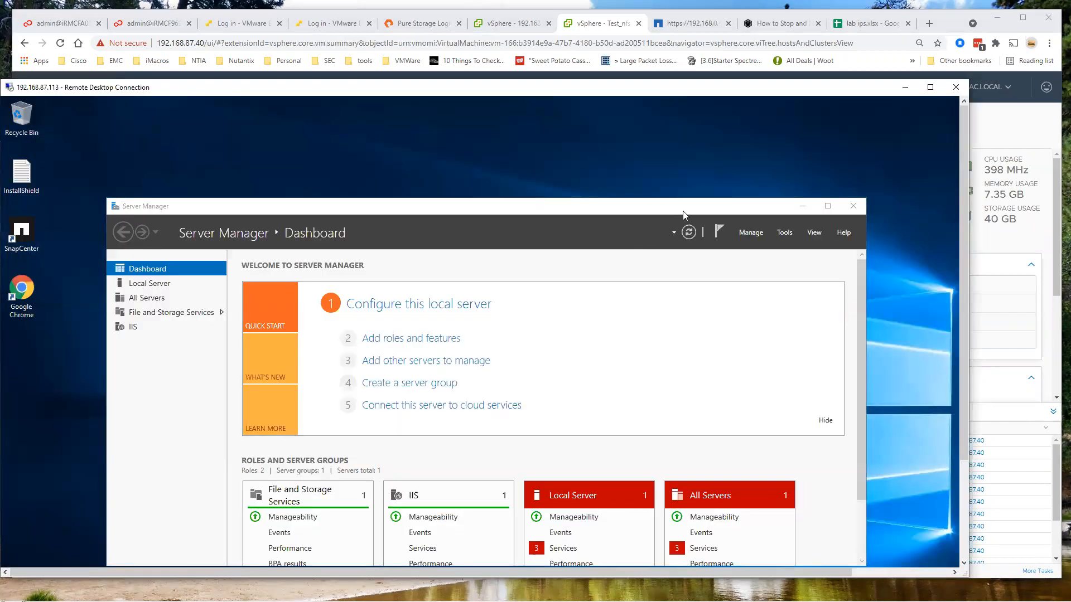
left_click(853, 206)
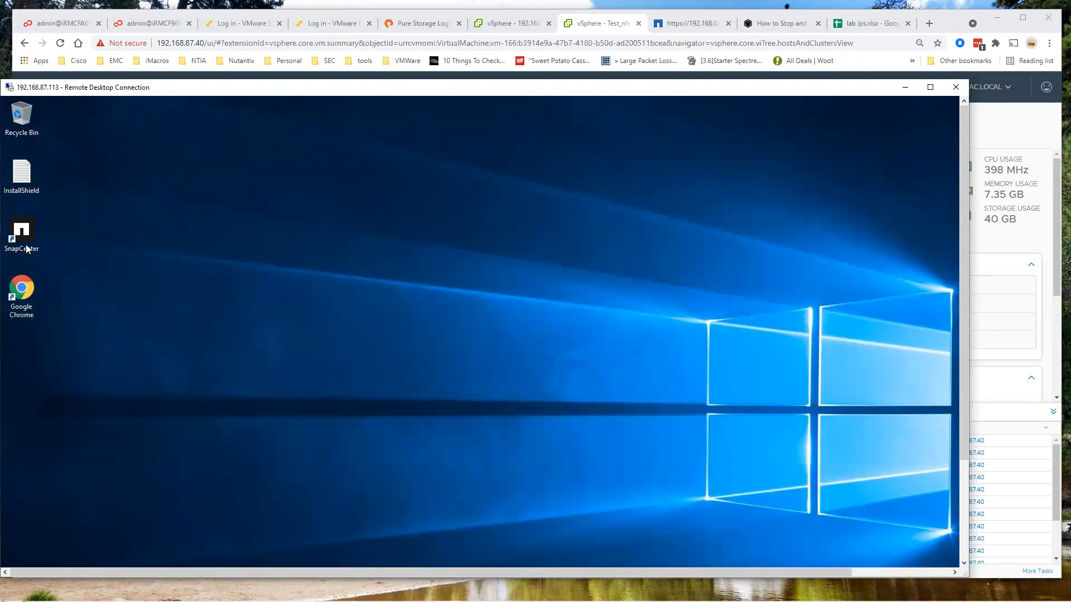
double_click(25, 244)
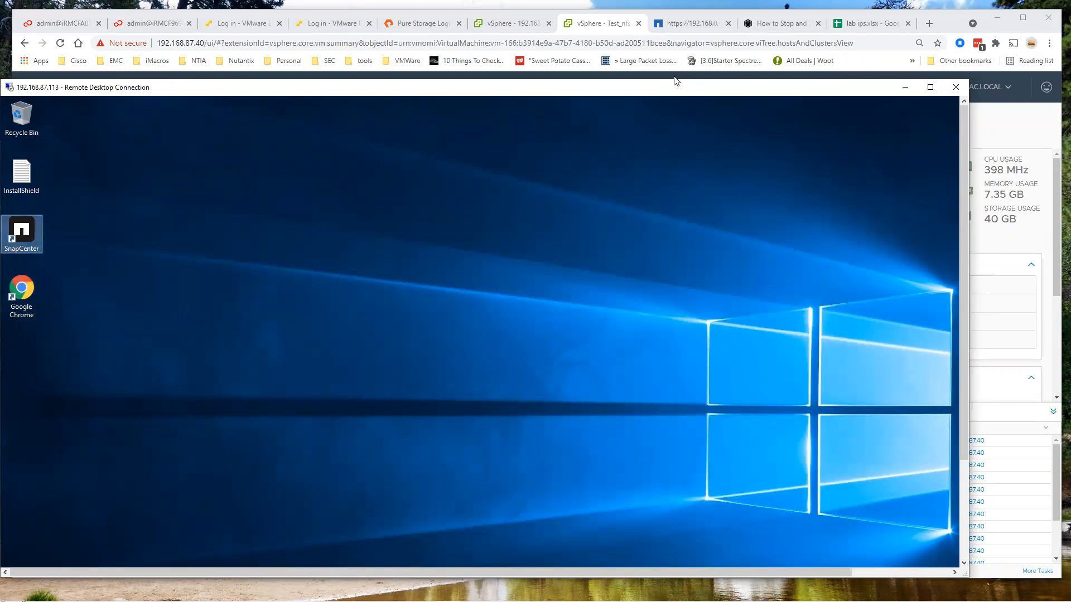
Step: Reposition and enlarge the 192.168.87.113 remote desktop window, and slightly shrink the SnapCenter browser window inside it
left_click_drag(674, 81, 676, 37)
mouse_move(967, 342)
left_mouse_down()
mouse_move(966, 364)
mouse_move(955, 306)
mouse_move(974, 476)
mouse_move(961, 340)
mouse_move(960, 351)
left_mouse_up()
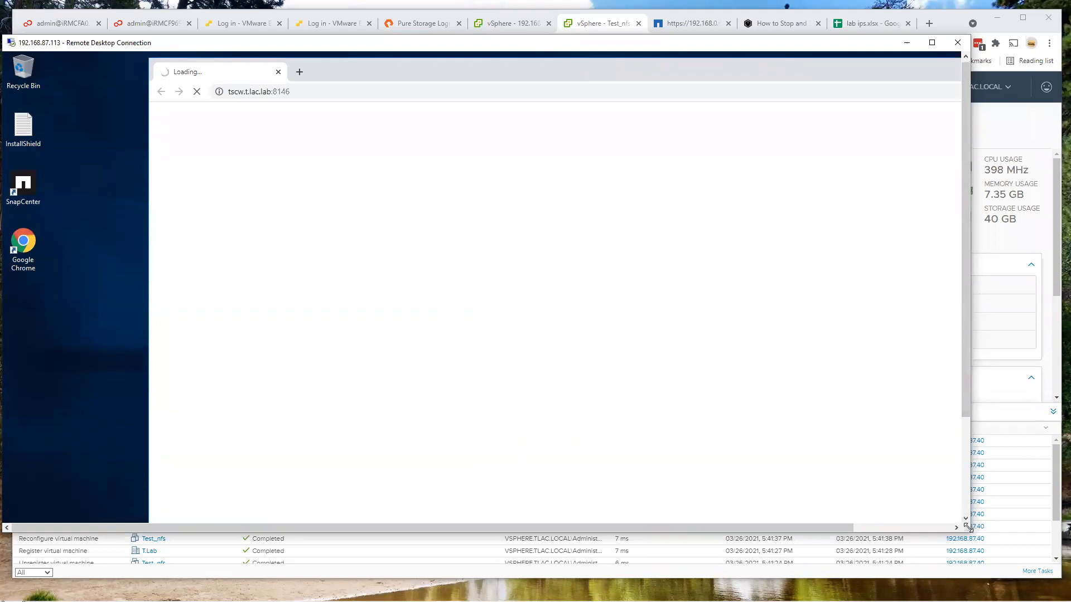
left_click_drag(967, 527, 1024, 573)
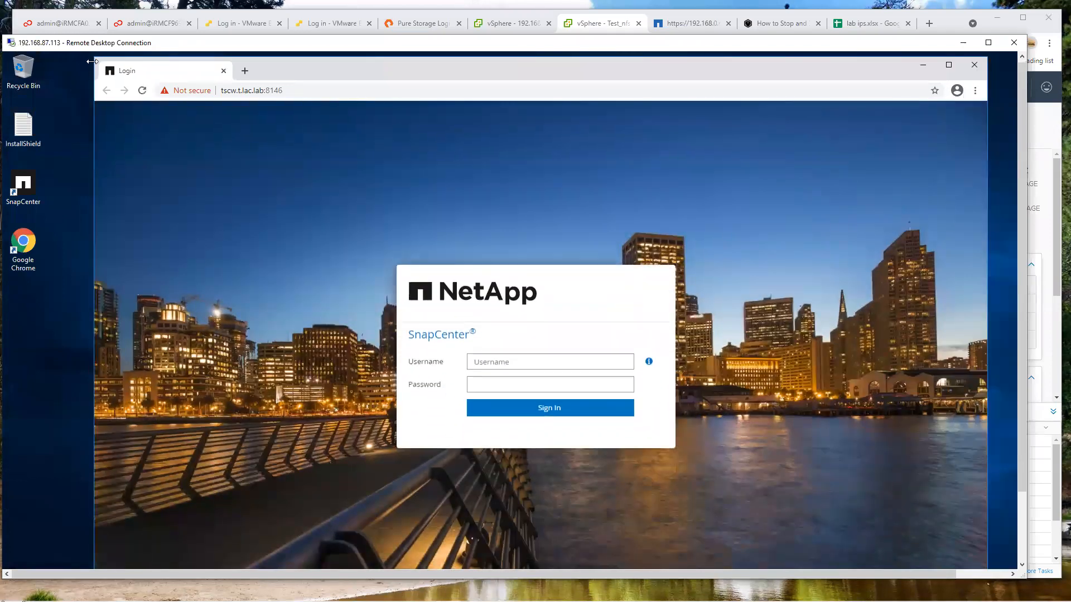
left_click_drag(100, 61, 113, 73)
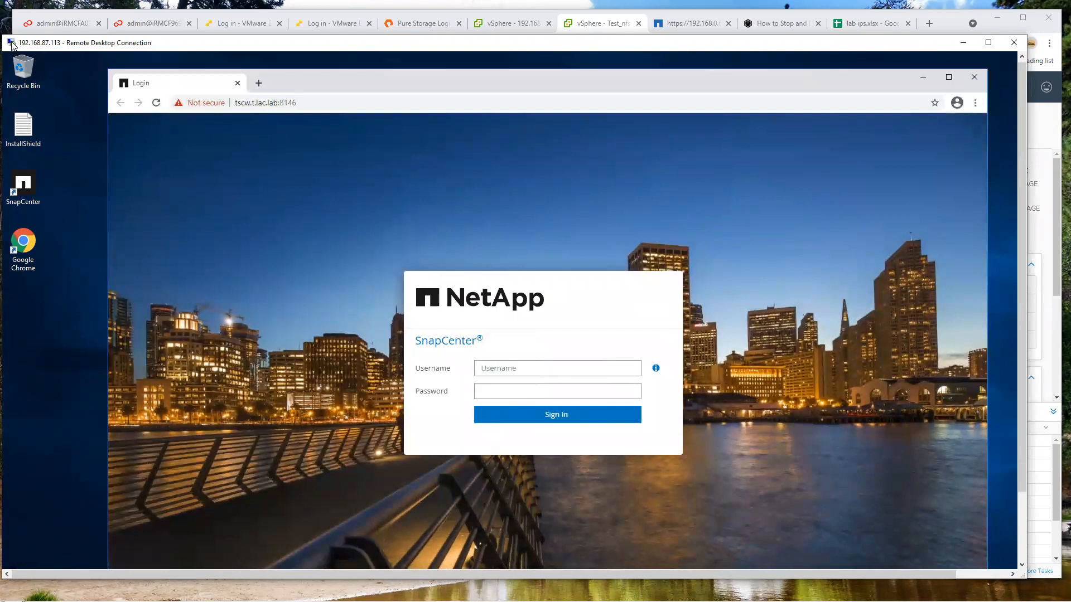
Step: Sign in to SnapCenter as t\administrator with the account password
left_click(592, 375)
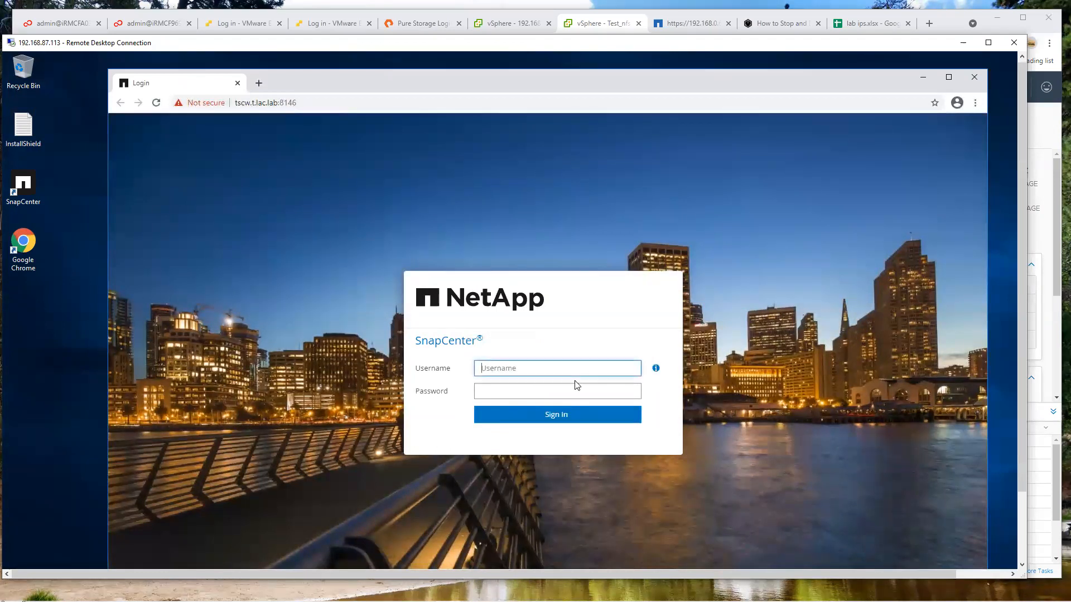
type("t\\administrator")
key("Tab")
type("••••")
key("Return")
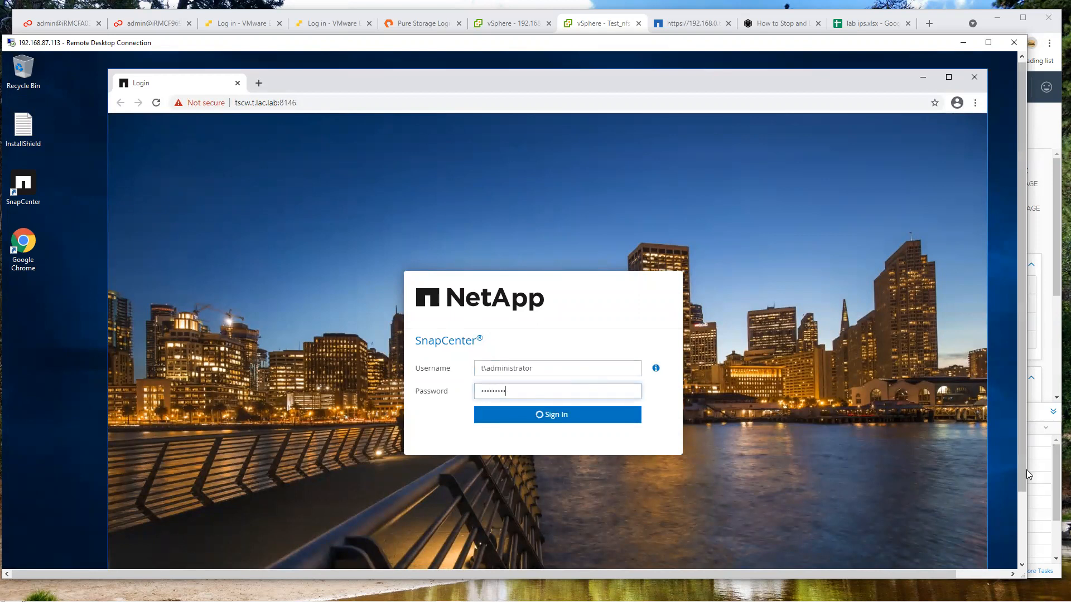
Step: Shrink and reposition the SnapCenter browser window so the whole dashboard fits inside the remote session
left_click_drag(1020, 469, 1010, 449)
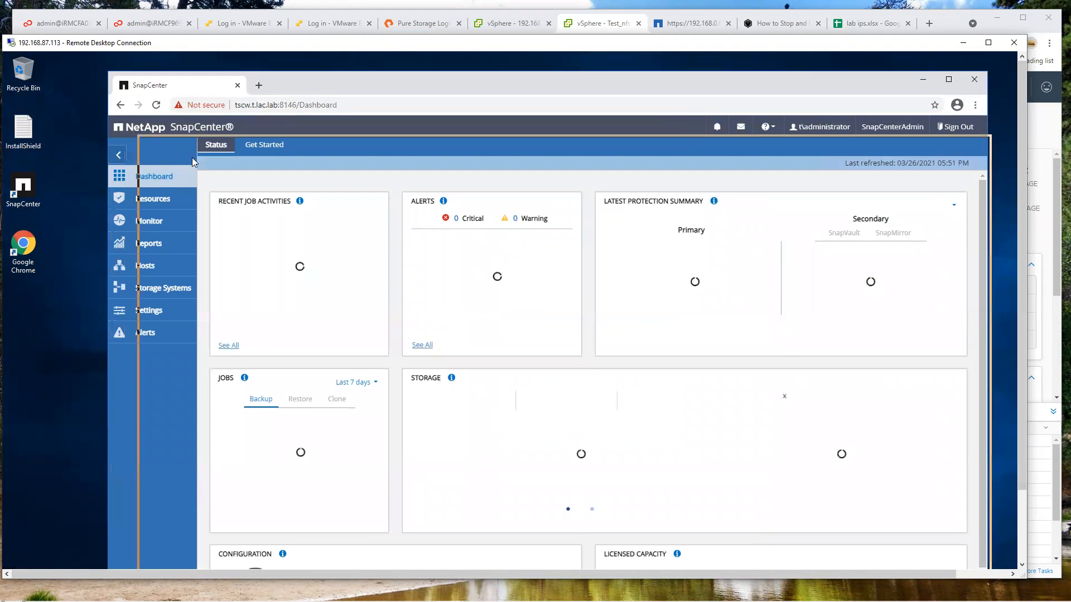
left_click_drag(109, 72, 142, 136)
left_click_drag(447, 150, 412, 76)
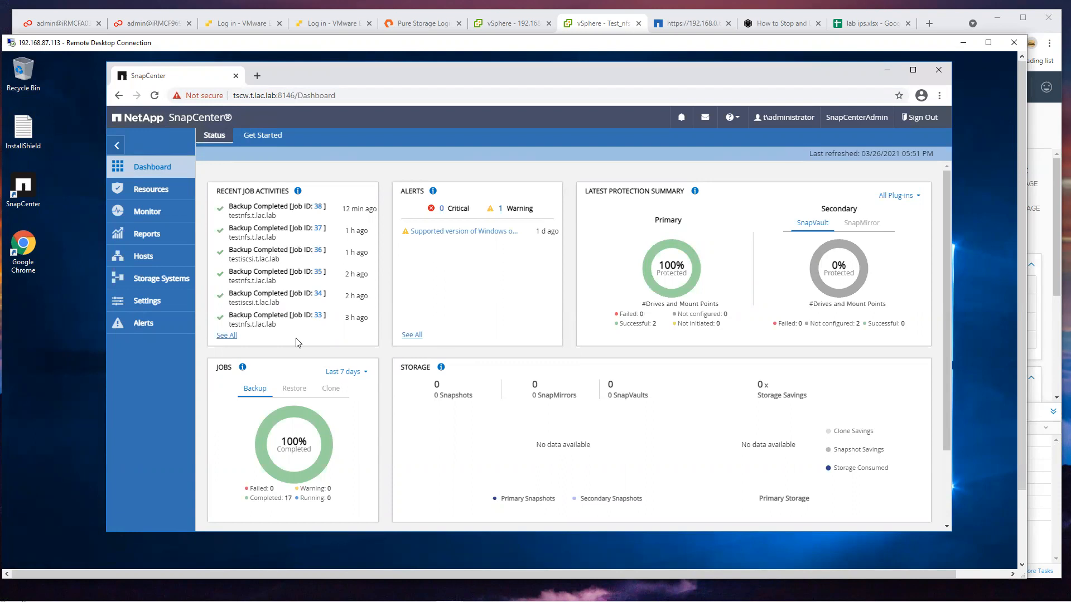
Step: Check the managed hosts' status in SnapCenter and try to refresh the testnfs.t.lac.lab host
left_click(147, 258)
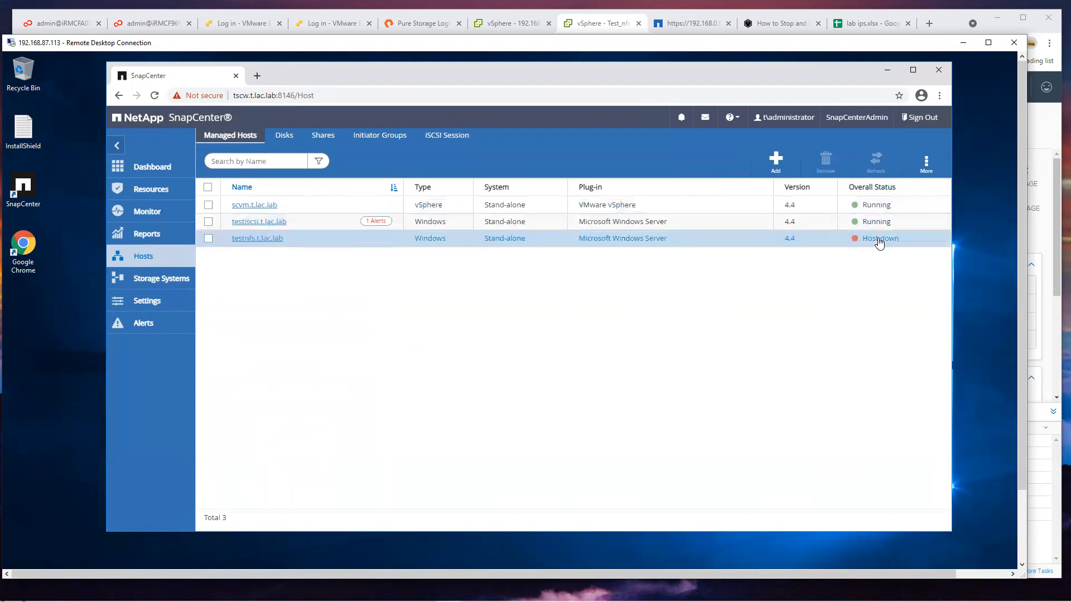
left_click(209, 239)
left_click(876, 163)
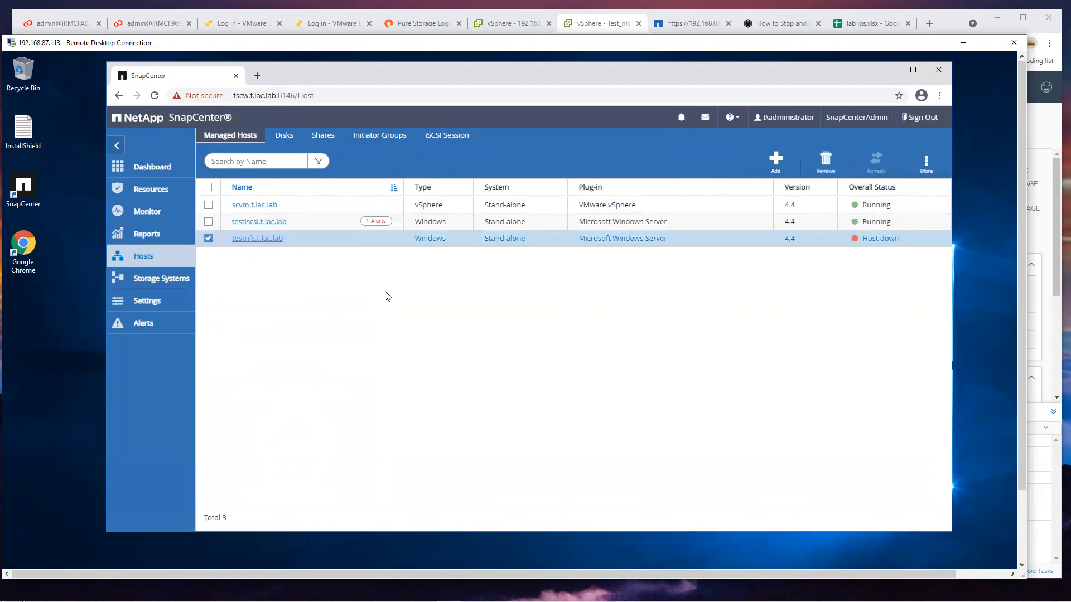
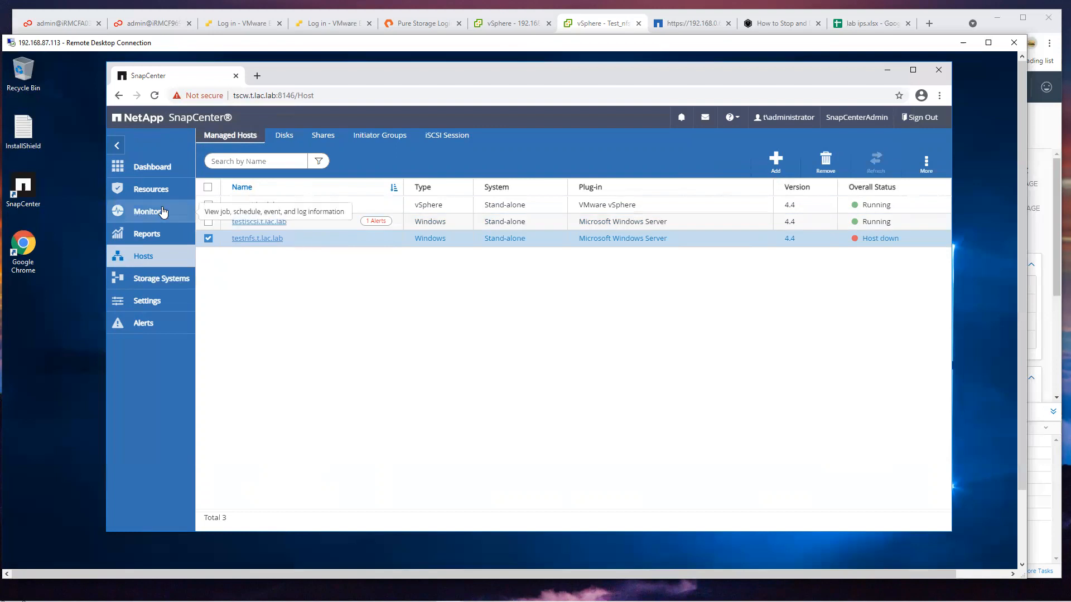
Step: Show the protected file systems, open the testiscsi volume's backups and select the 03/26/2021 4:35:06 PM backup
left_click(152, 189)
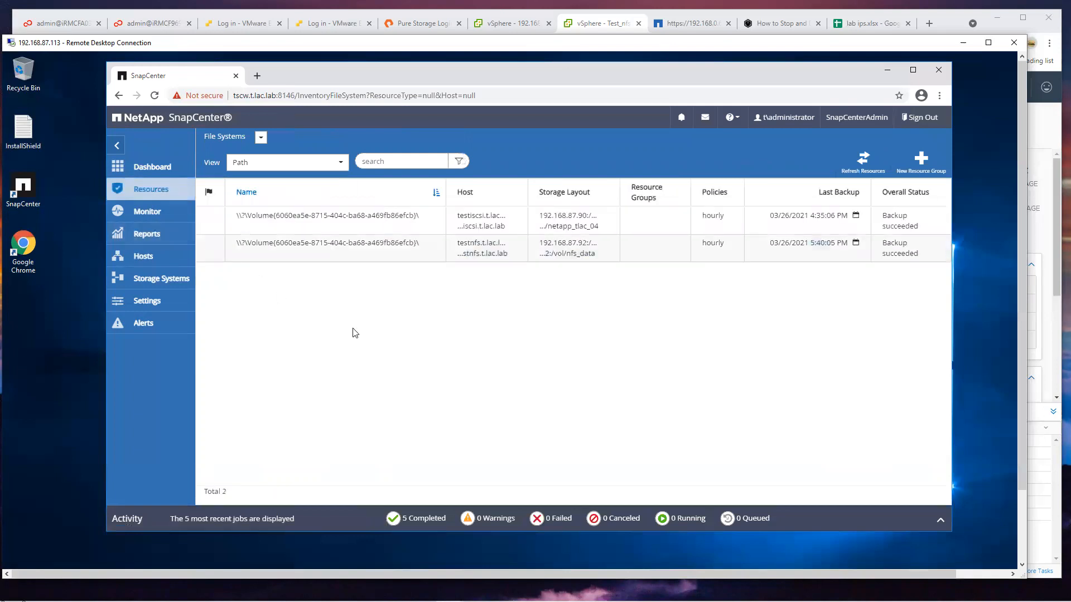
left_click(414, 231)
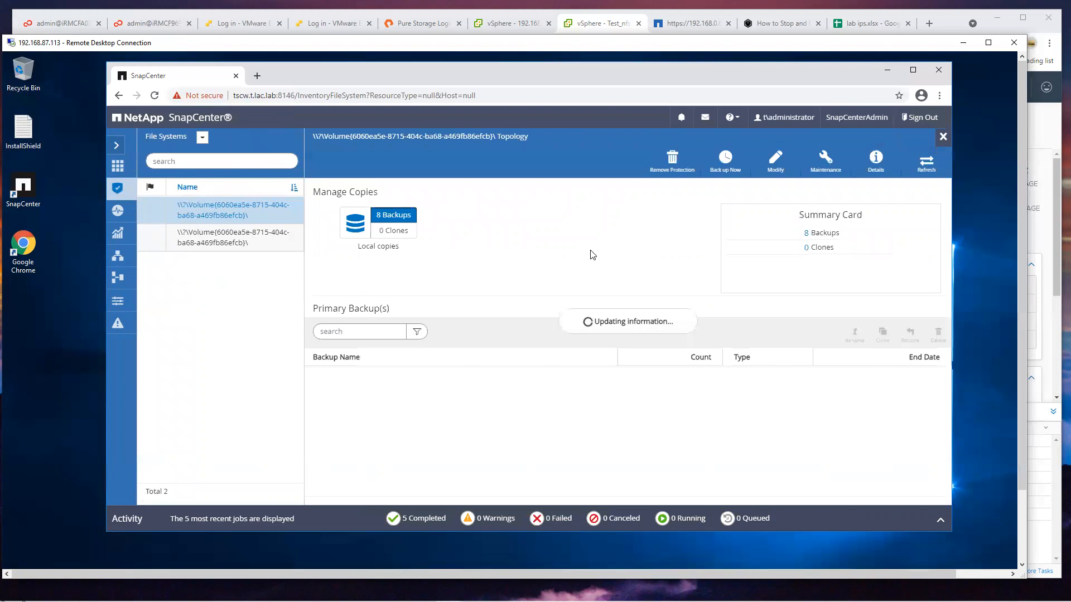
left_click(539, 381)
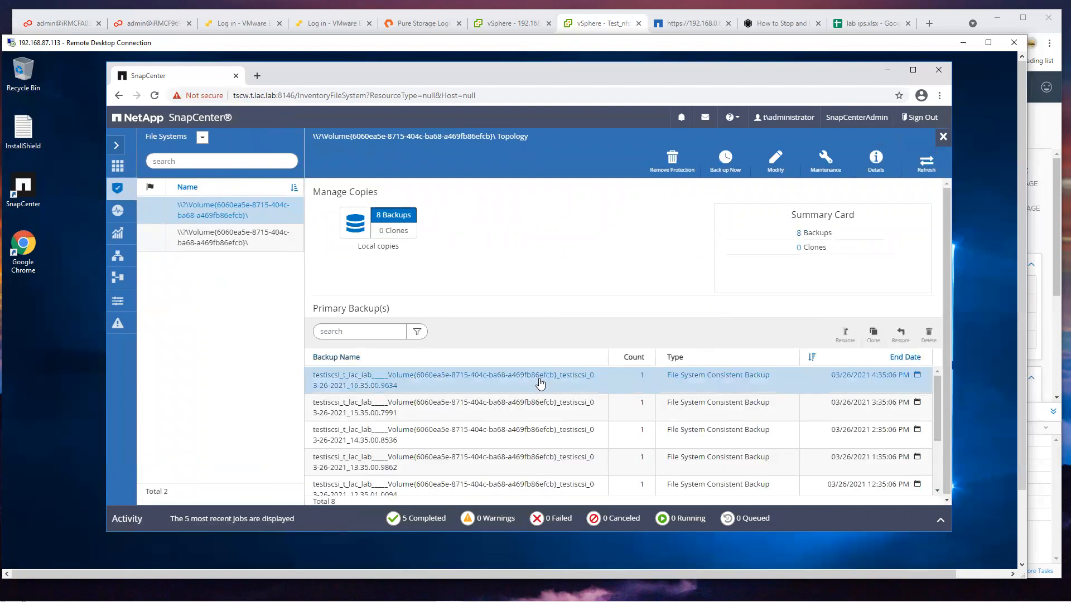
Step: Preview the Script and Notification pages of the Restore wizard for the selected backup, and leave without restoring
left_click(900, 334)
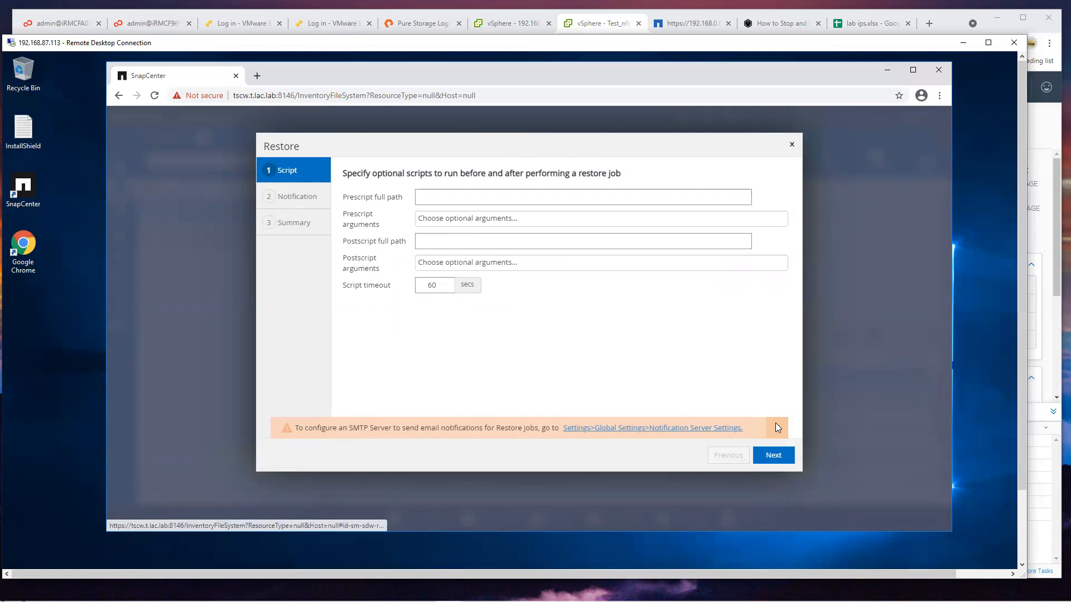
left_click(780, 455)
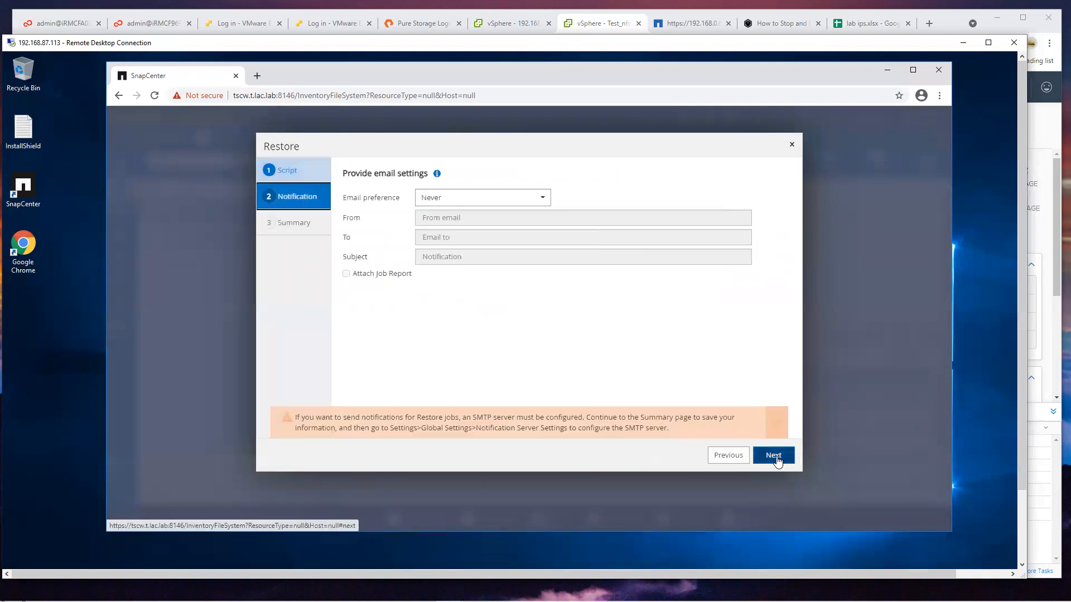
left_click(791, 146)
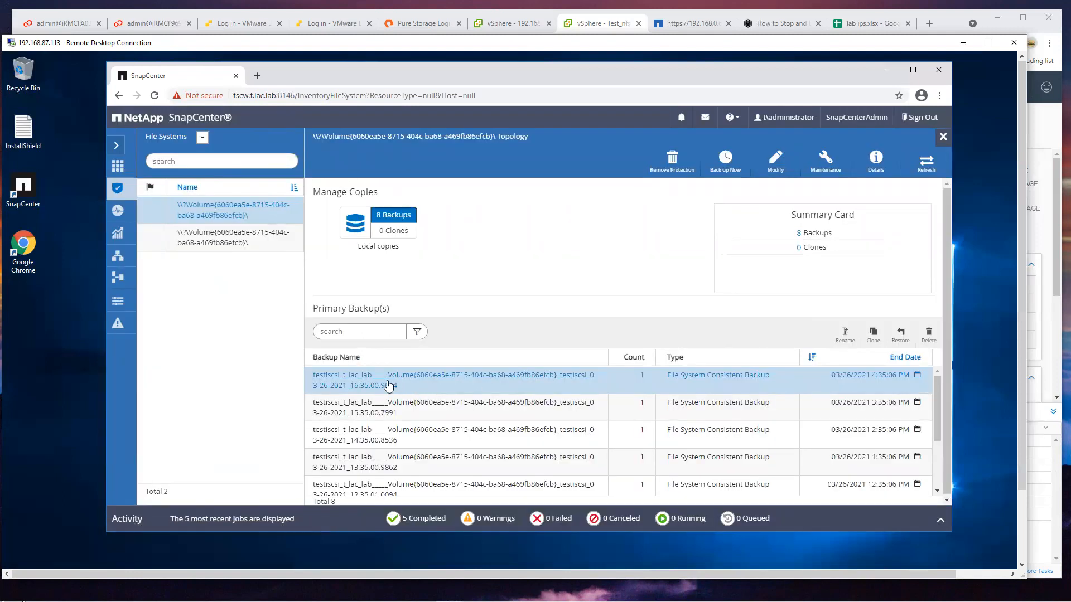
Step: Preview cloning the selected testiscsi backup with testiscsi.t.lac.lab as the clone server, and leave the wizard without cloning
left_click(630, 410, "ctrl")
left_click(872, 334)
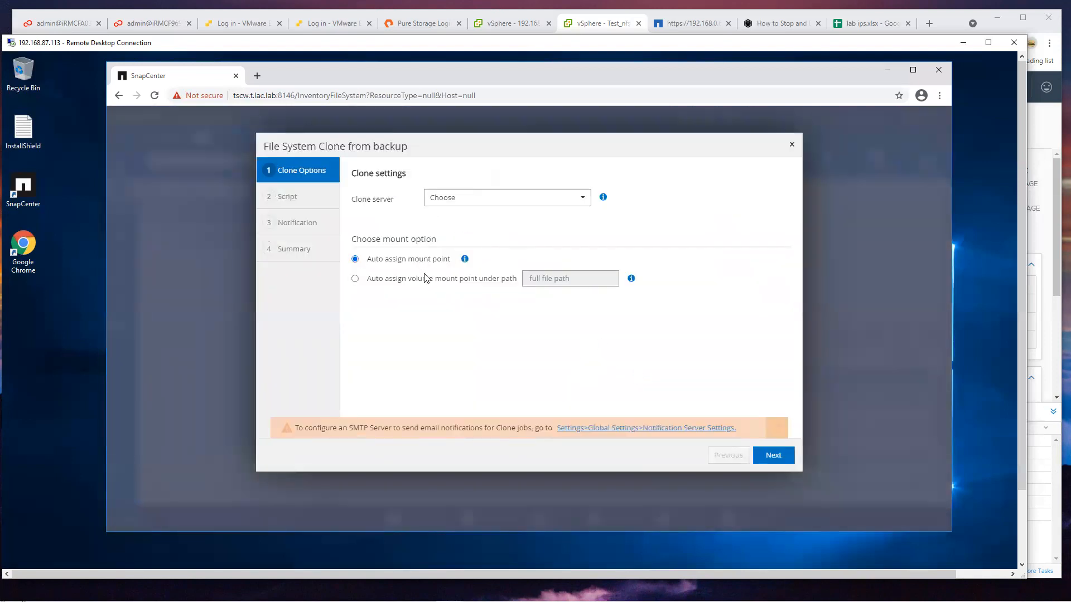
left_click(469, 201)
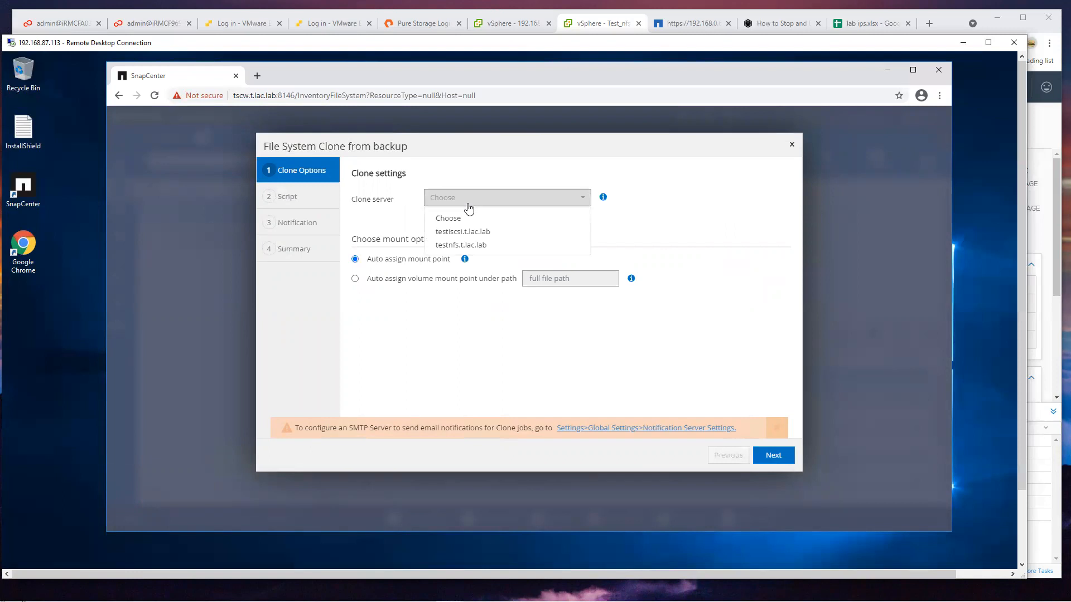
left_click(474, 231)
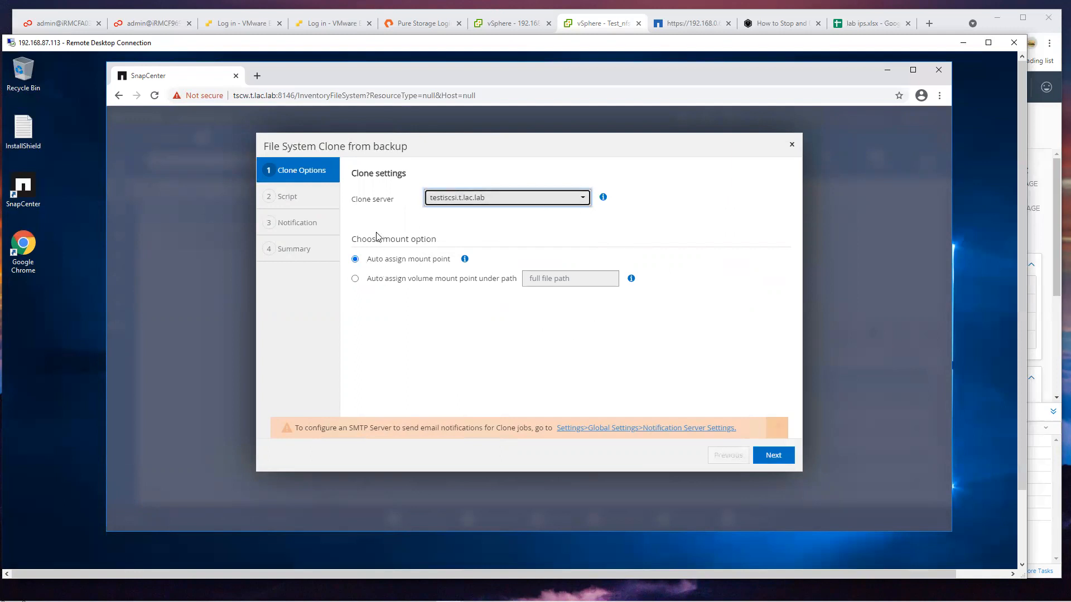
left_click(791, 144)
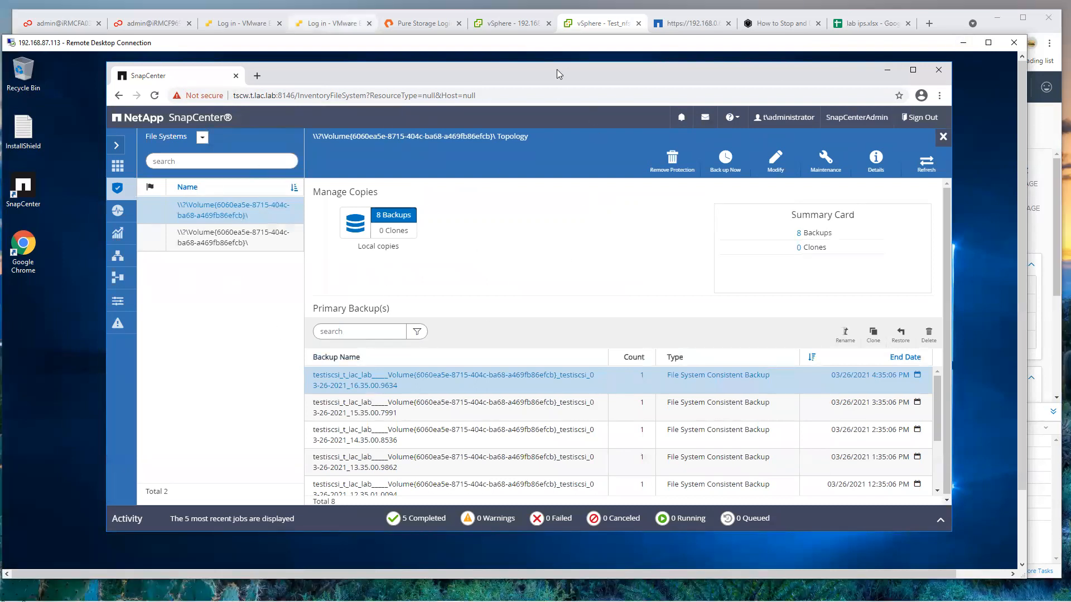
Step: Switch back to the vSphere Client, examine the backups offered by Guest File Restore for Test_iscsi, and cancel the wizard
left_click(964, 45)
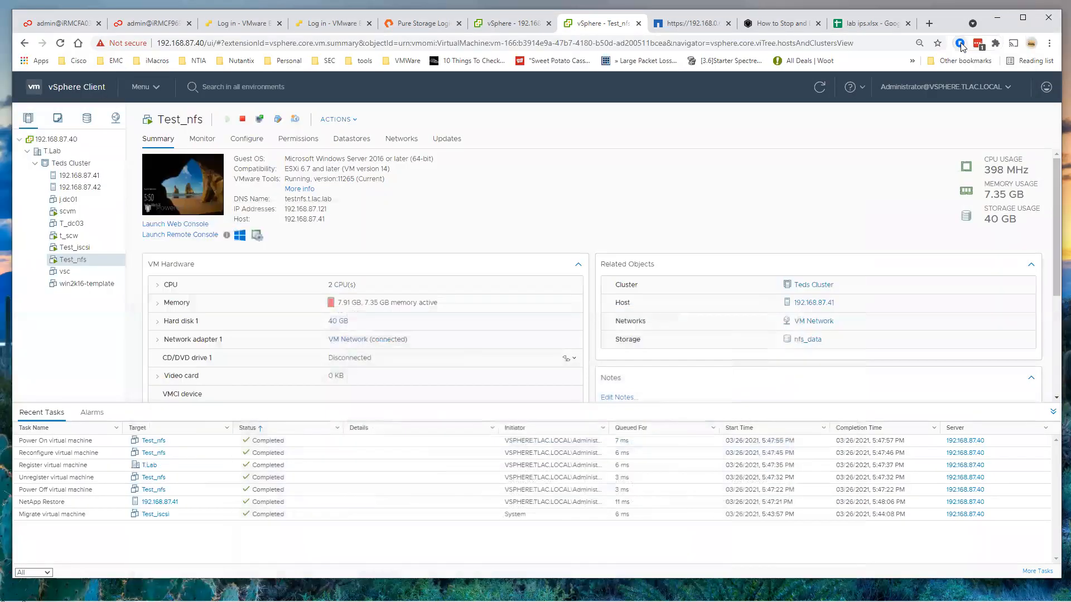
left_click(85, 252)
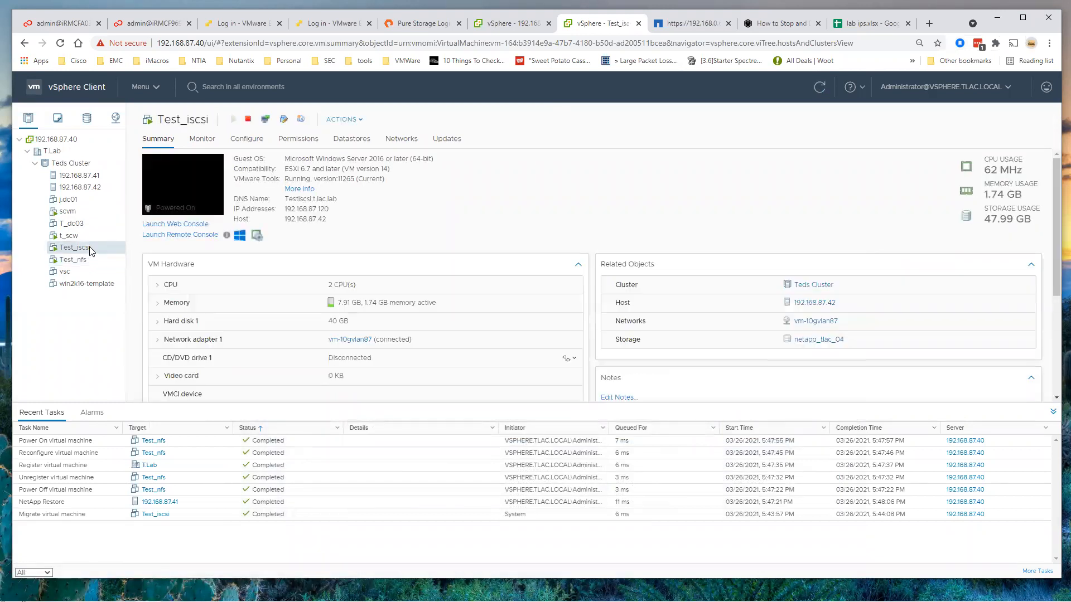
right_click(88, 251)
mouse_move(185, 552)
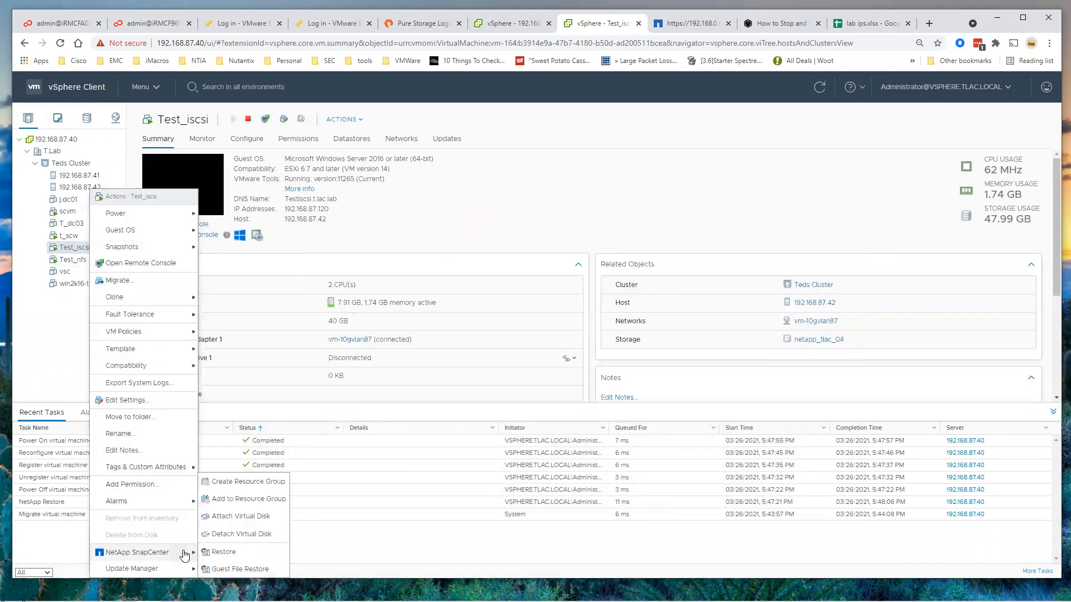
left_click(245, 568)
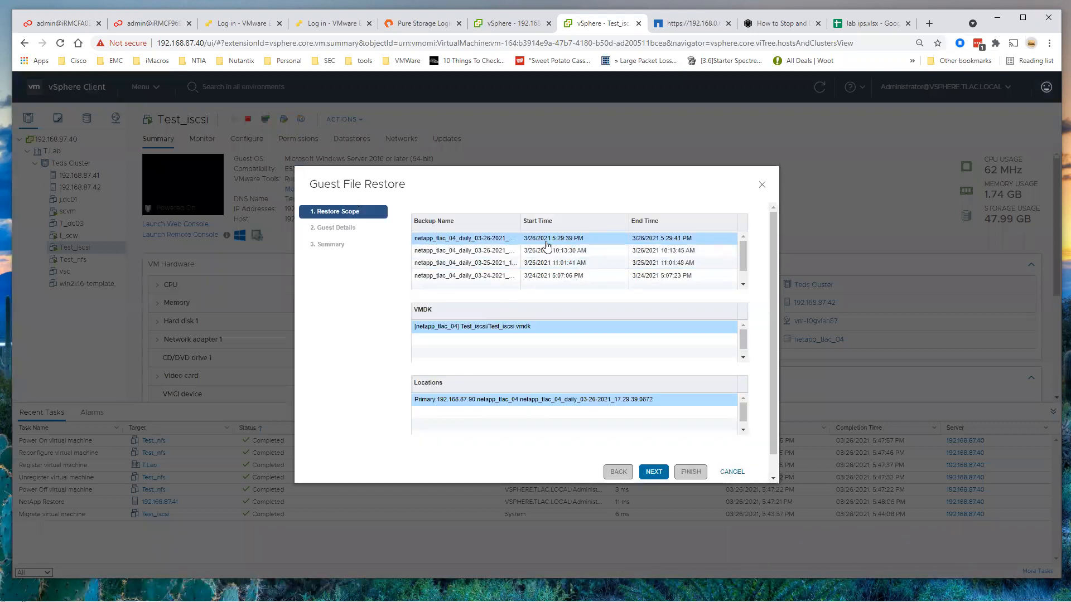
left_click(732, 472)
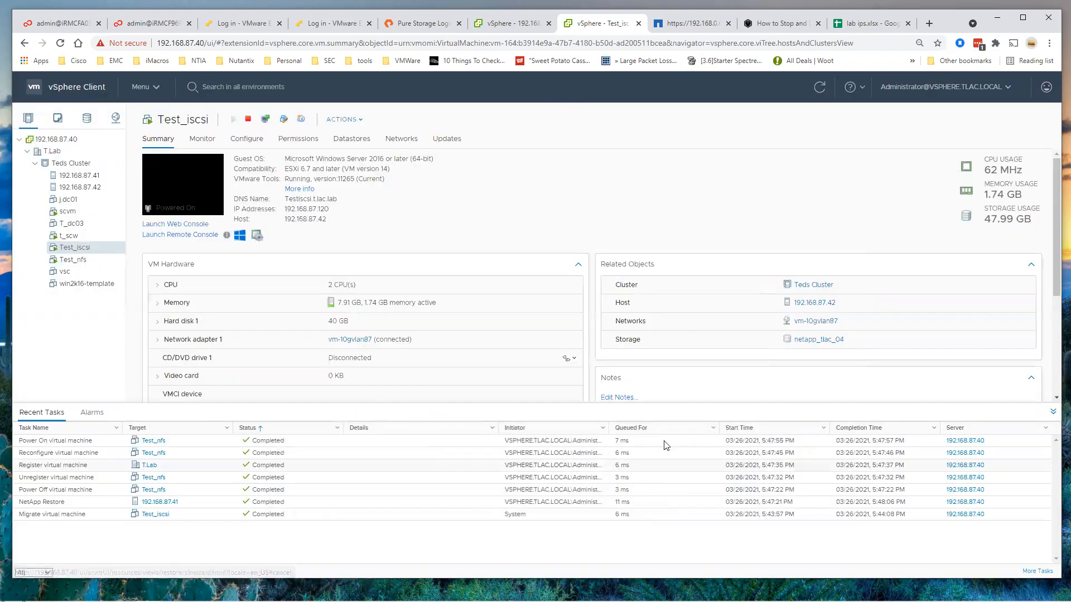
right_click(85, 250)
mouse_move(184, 554)
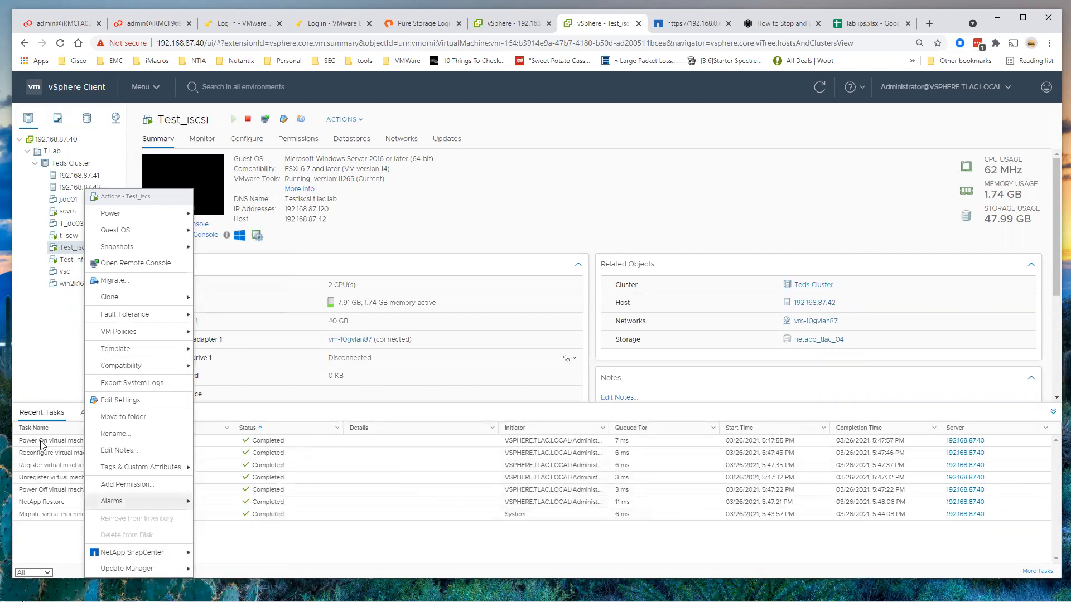
left_click(40, 325)
Step: Open the SnapCenter plug-in's Guest File Restore page and show its Run As Credentials and Proxy Credentials
left_click(156, 93)
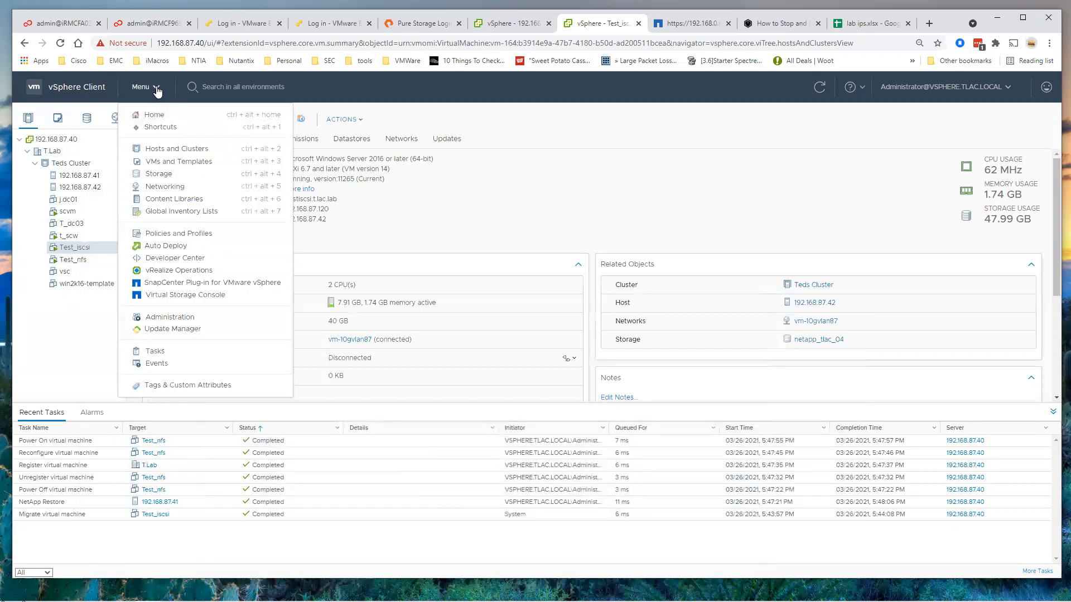
left_click(192, 282)
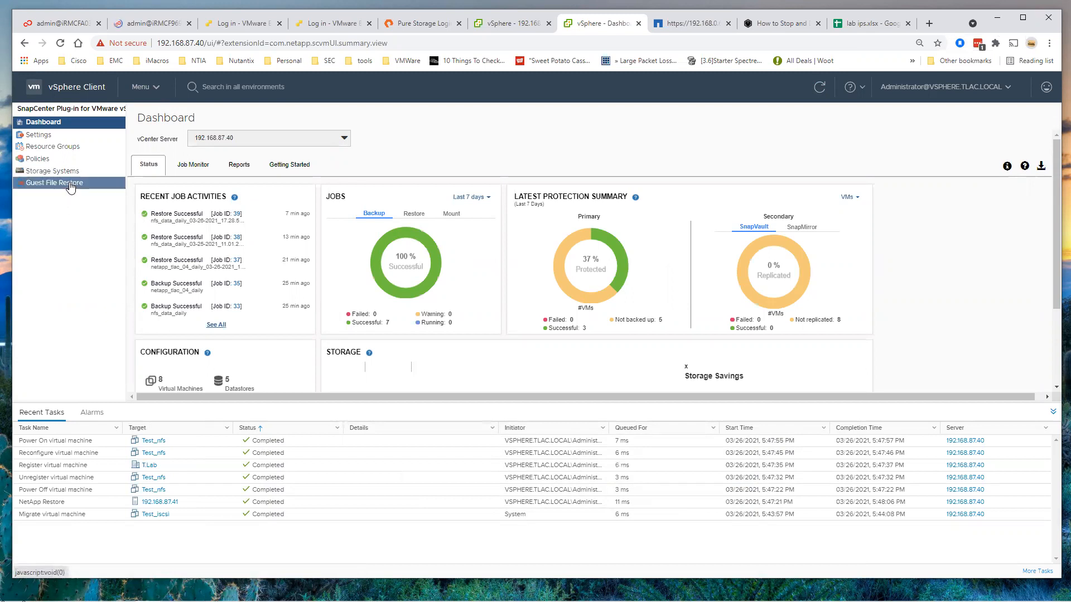
left_click(70, 183)
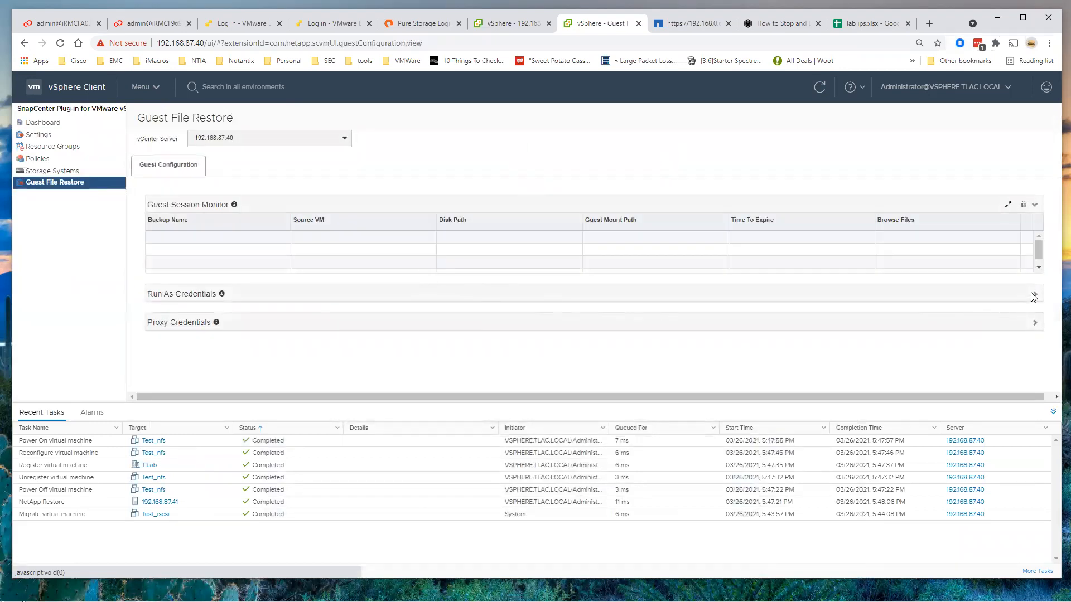
left_click(1032, 298)
scroll(312, 240, "down", 2)
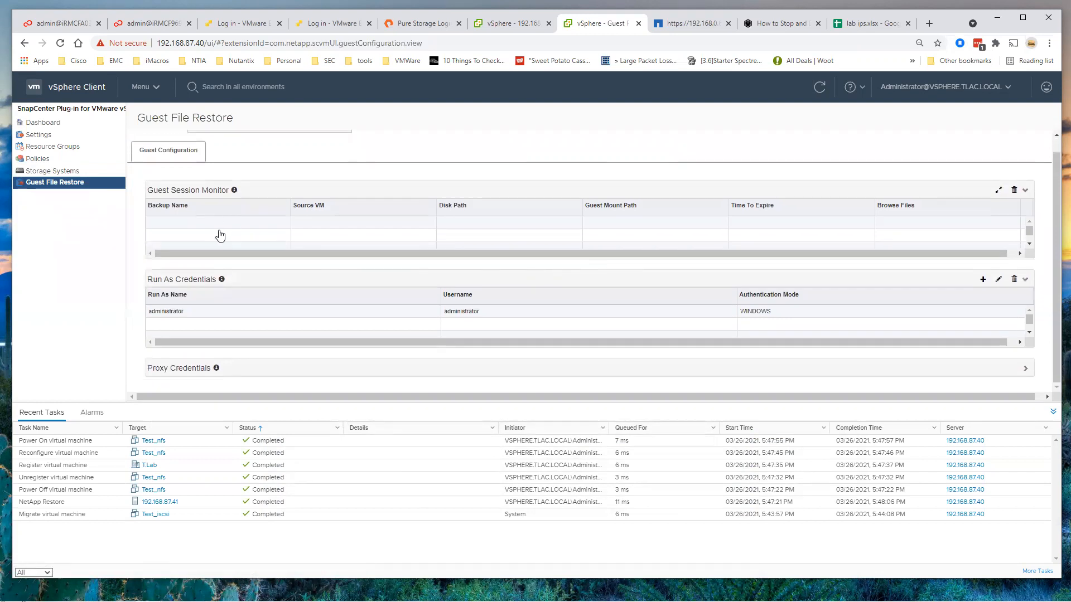
left_click(1024, 370)
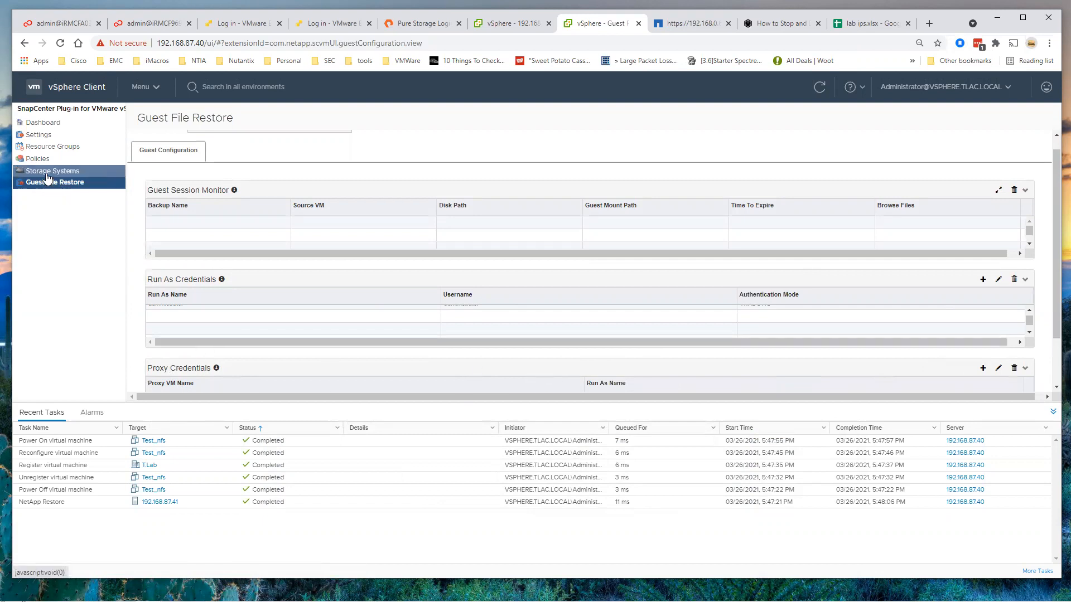
Step: Run an immediate backup of the netapp_tlac_04_daily resource group
left_click(49, 148)
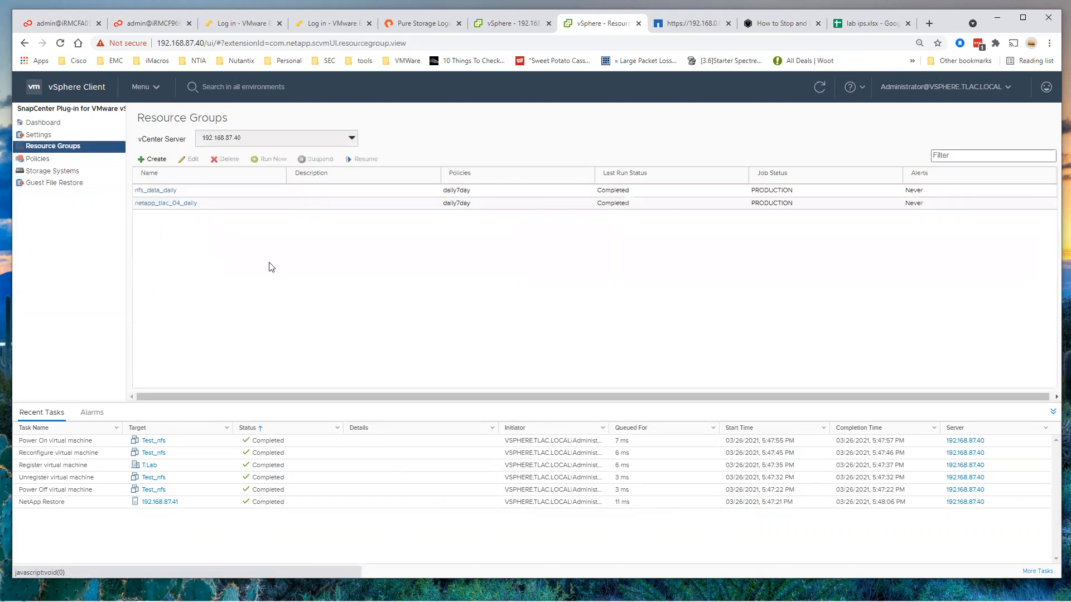
left_click(227, 207)
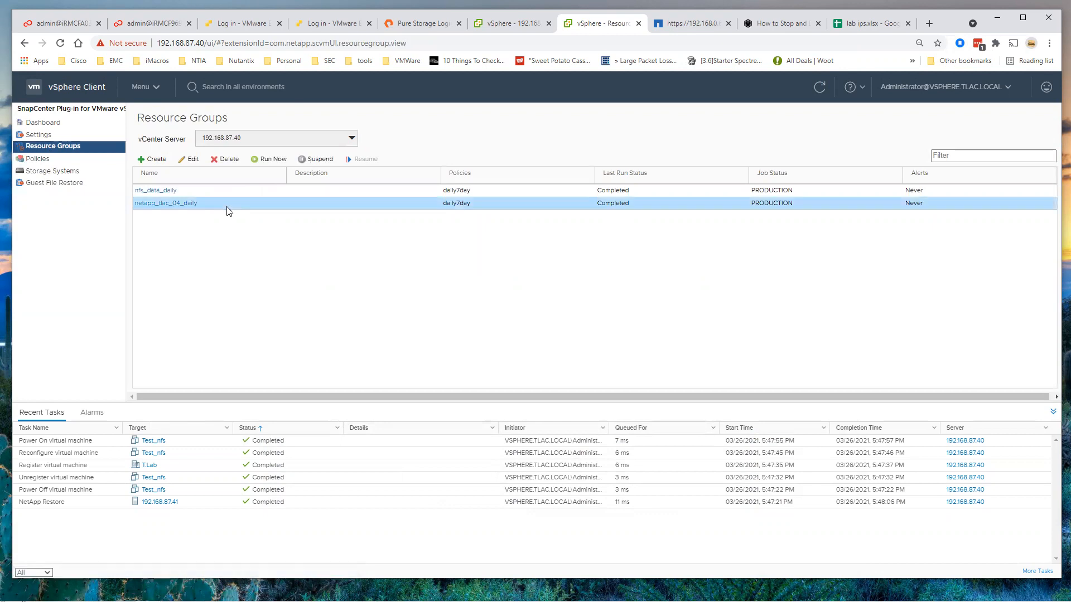
left_click(269, 159)
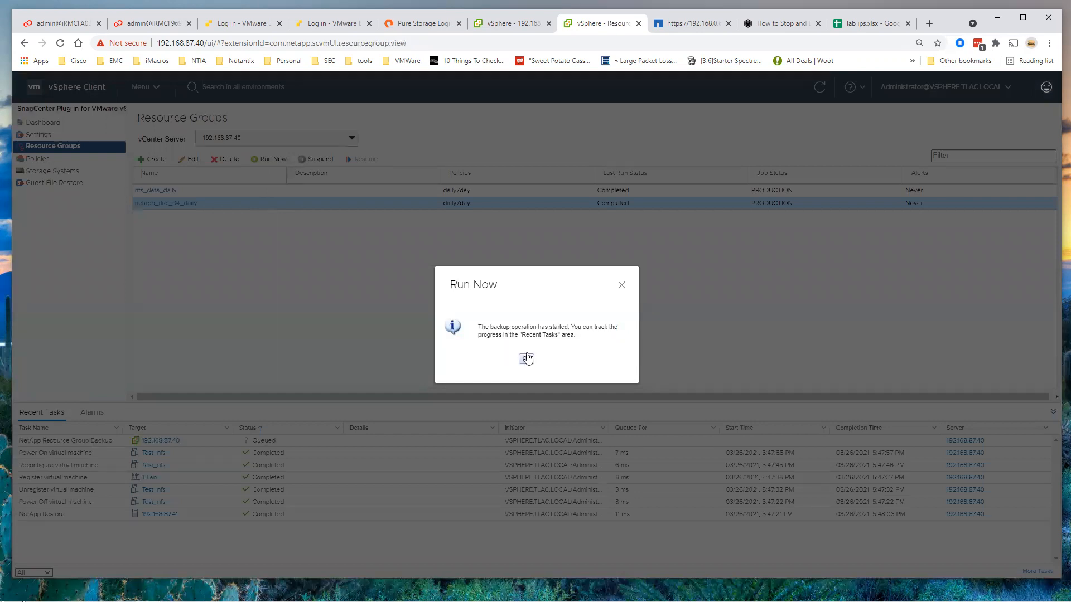
left_click(525, 360)
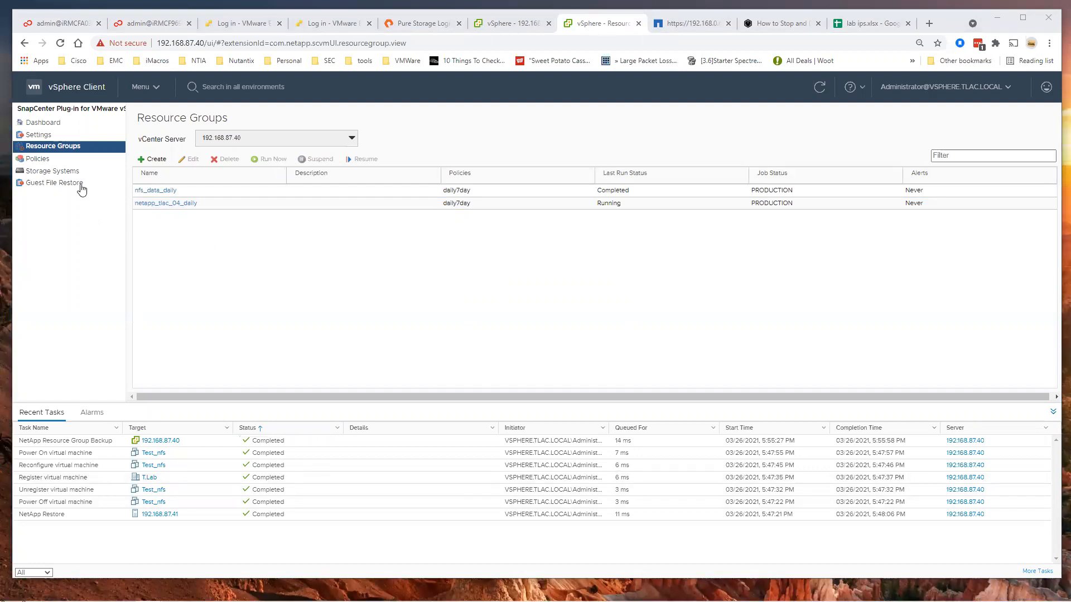
Step: Start a Guest File Restore for the Test_iscsi VM, choosing the 3/26/2021 5:55:27 PM backup as the restore scope
left_click(140, 87)
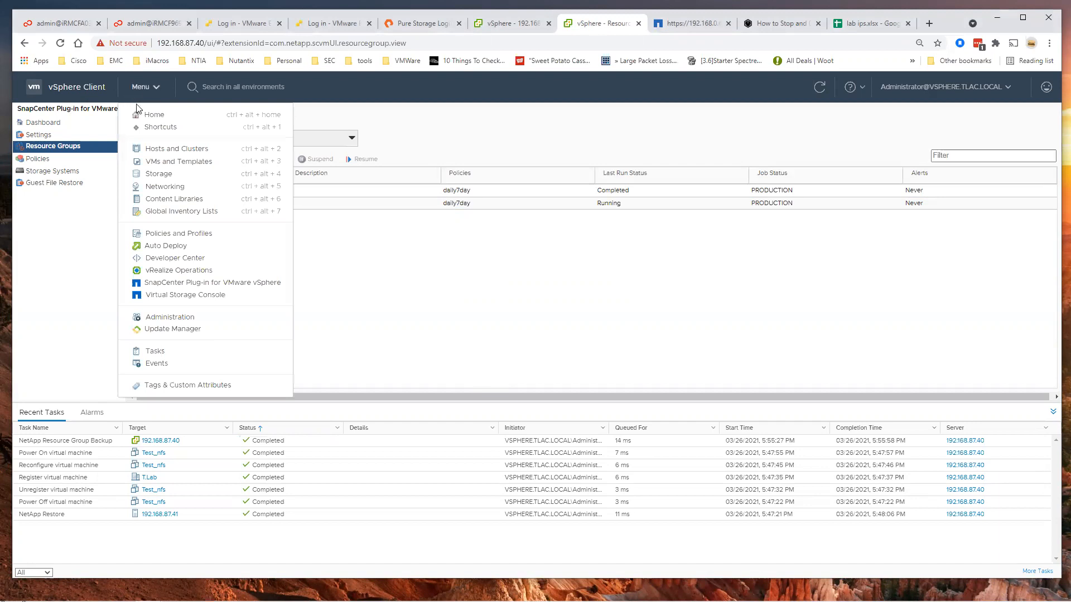
left_click(154, 161)
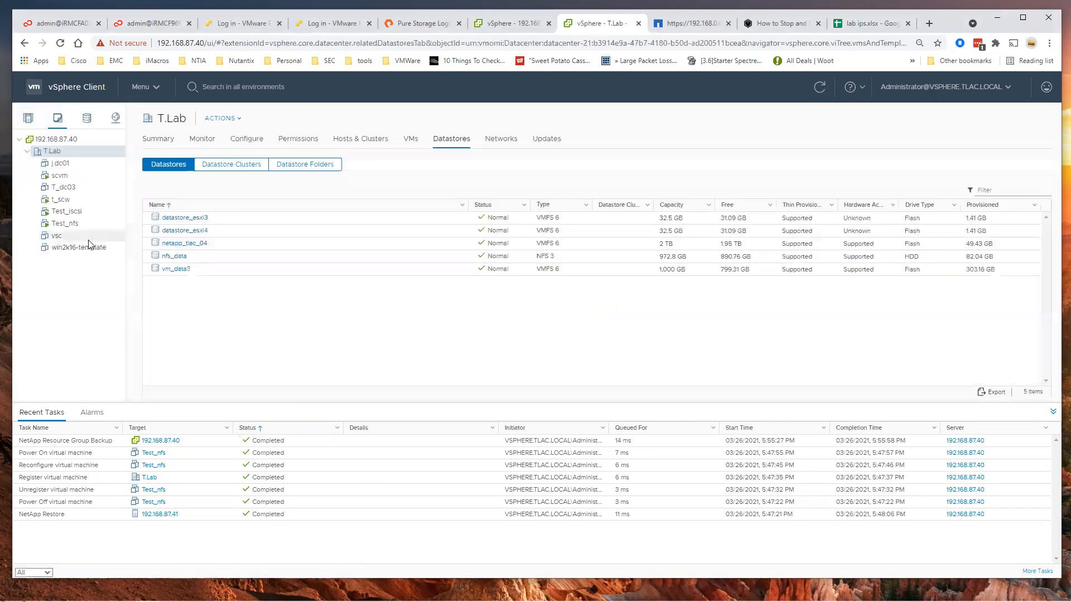
left_click(71, 212)
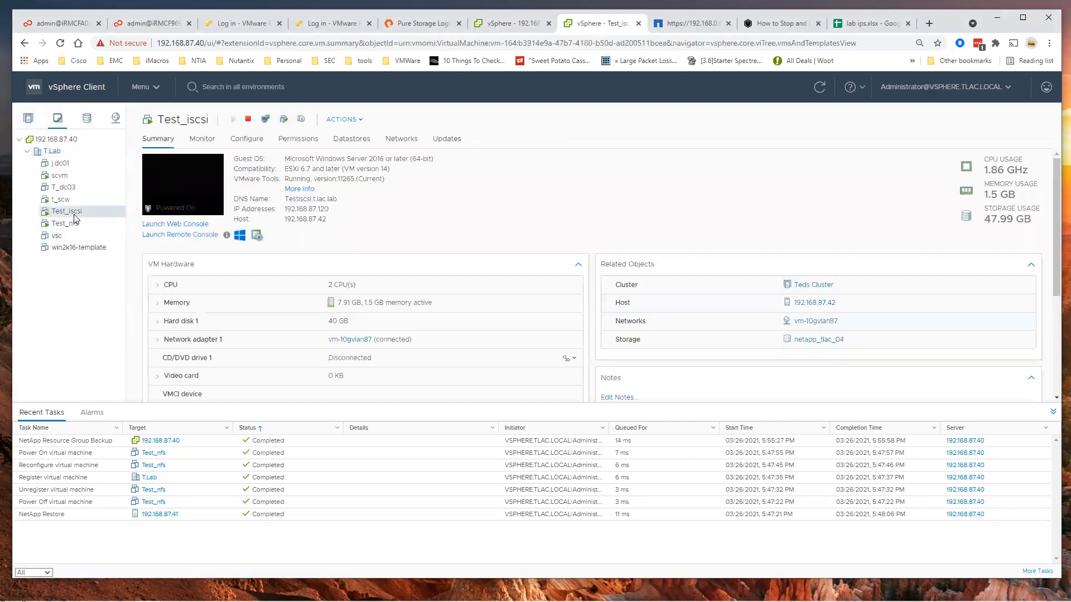
right_click(78, 212)
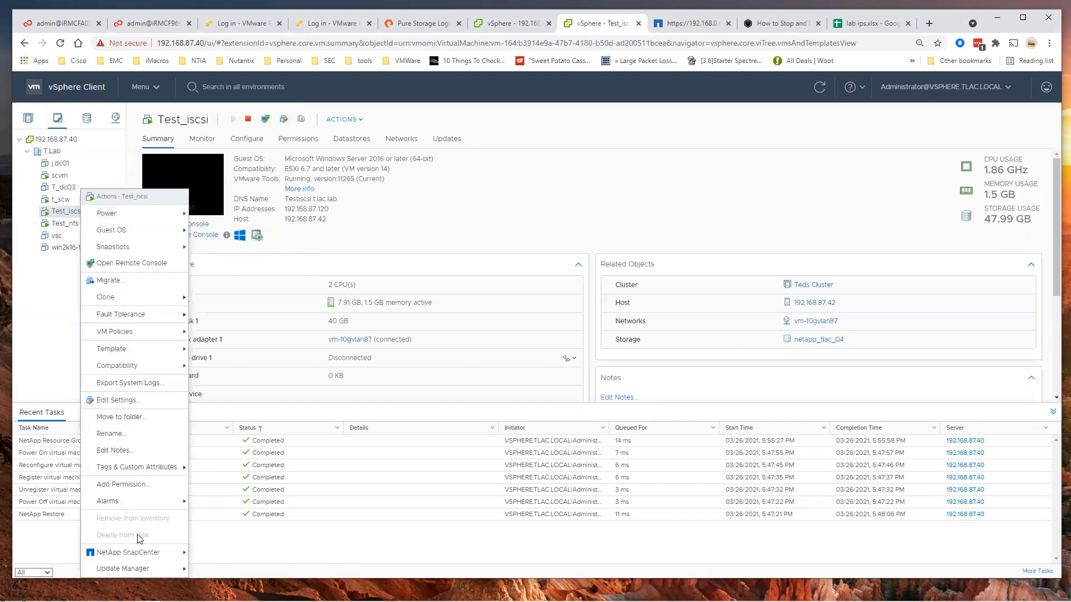
mouse_move(129, 552)
left_click(217, 568)
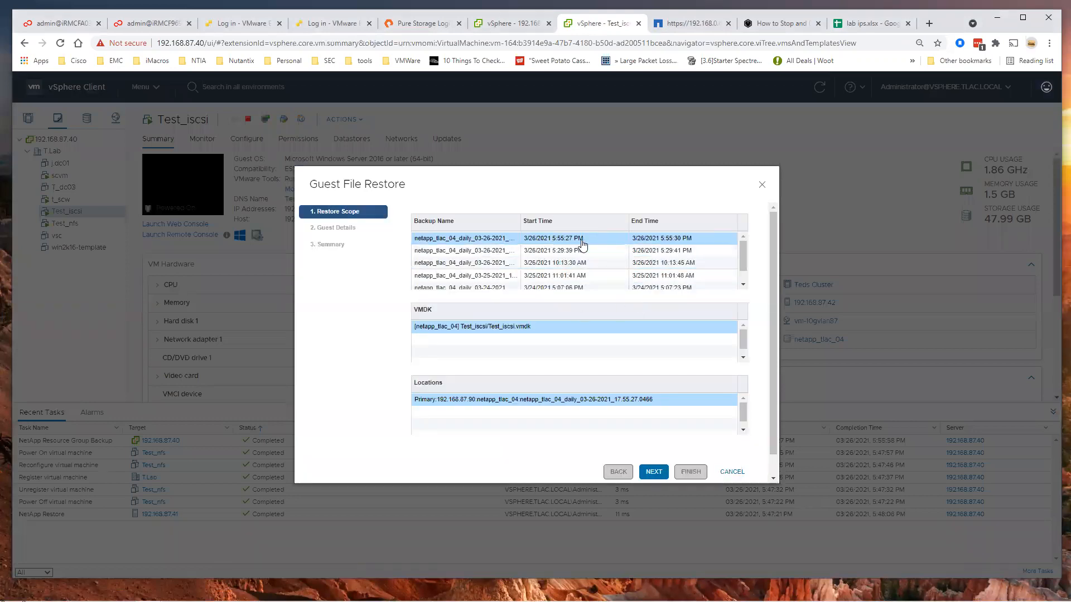
left_click(579, 239)
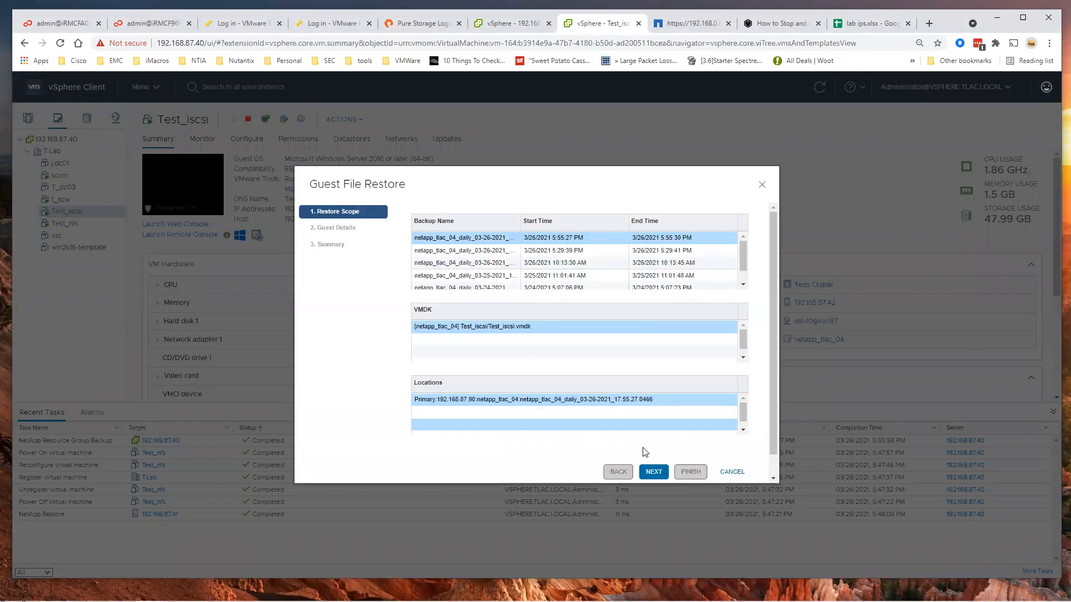
left_click(654, 473)
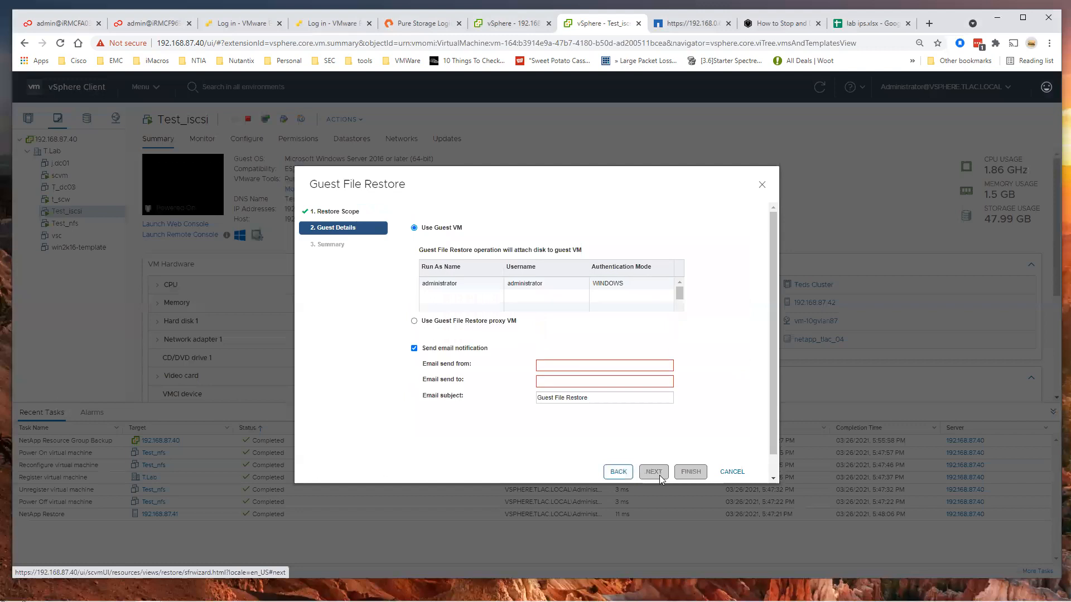
Step: Turn off email notification, use the guest VM with the administrator Windows credentials, and start the disk attach operation
left_click(414, 356)
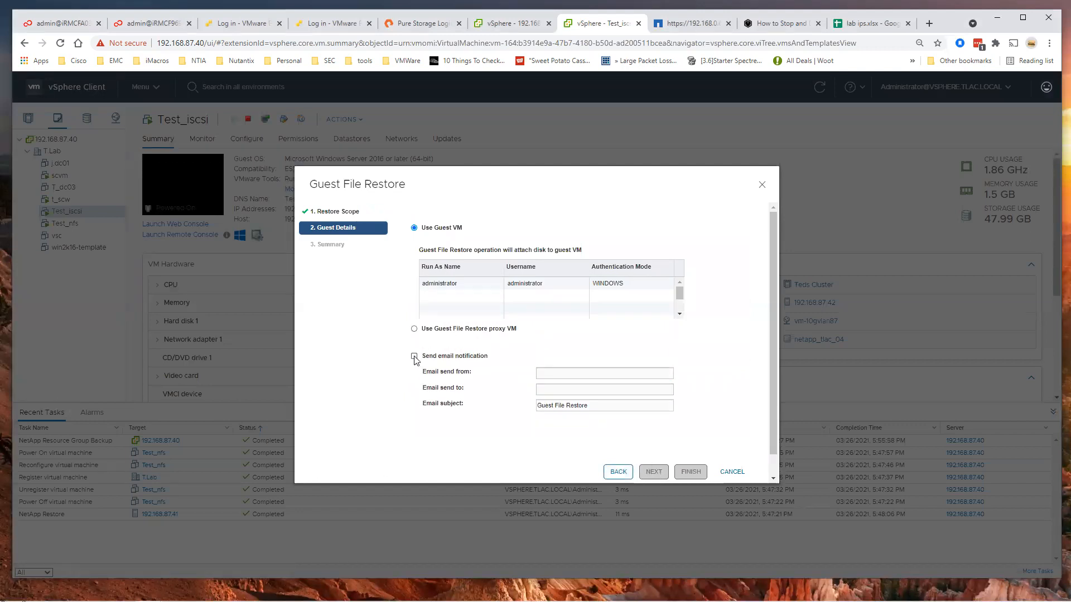
left_click(447, 286)
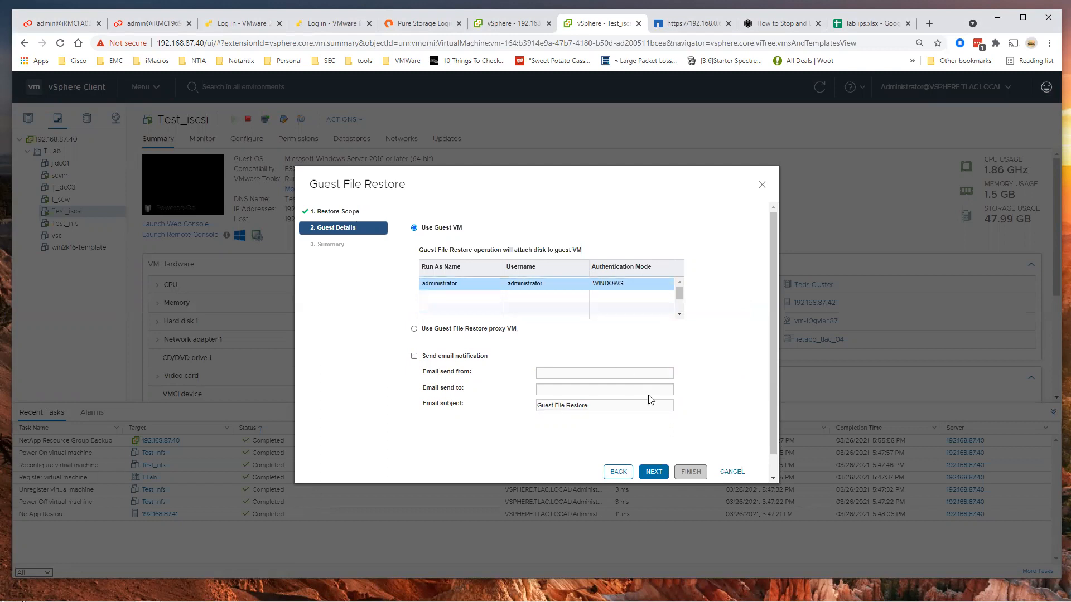
left_click(657, 472)
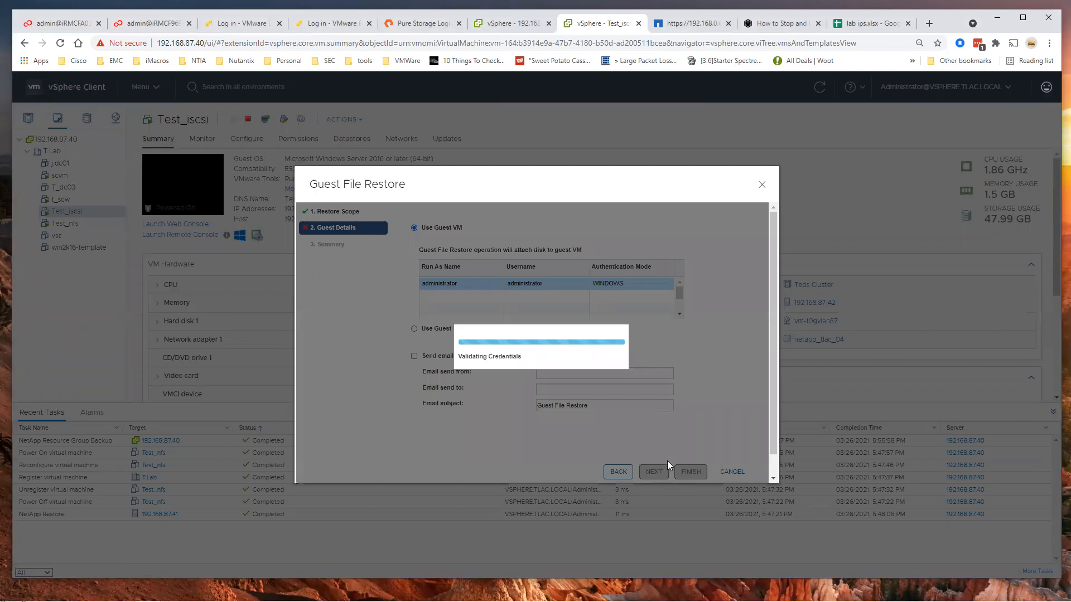
left_click(693, 472)
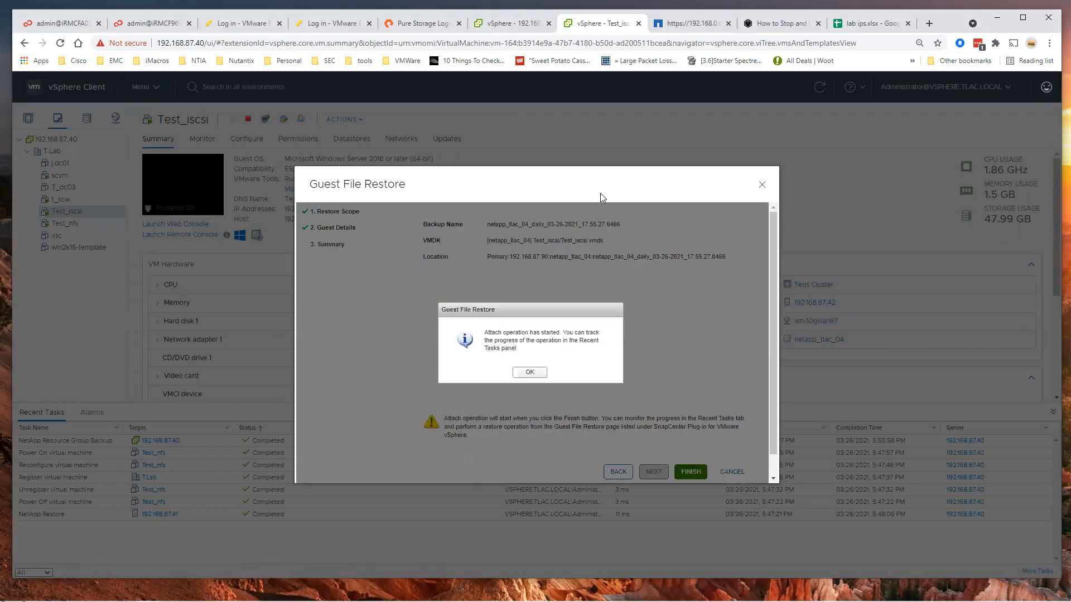
left_click(531, 372)
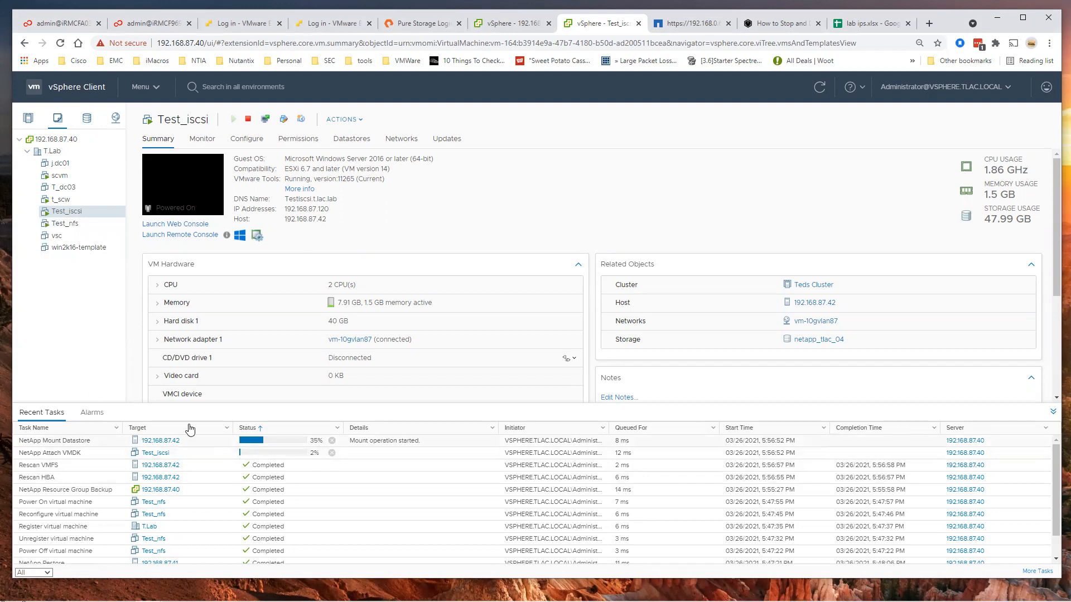
Step: Open the SnapCenter plug-in's Guest File Restore page and select the Test_iscsi session in the Guest Session Monitor
left_click(160, 85)
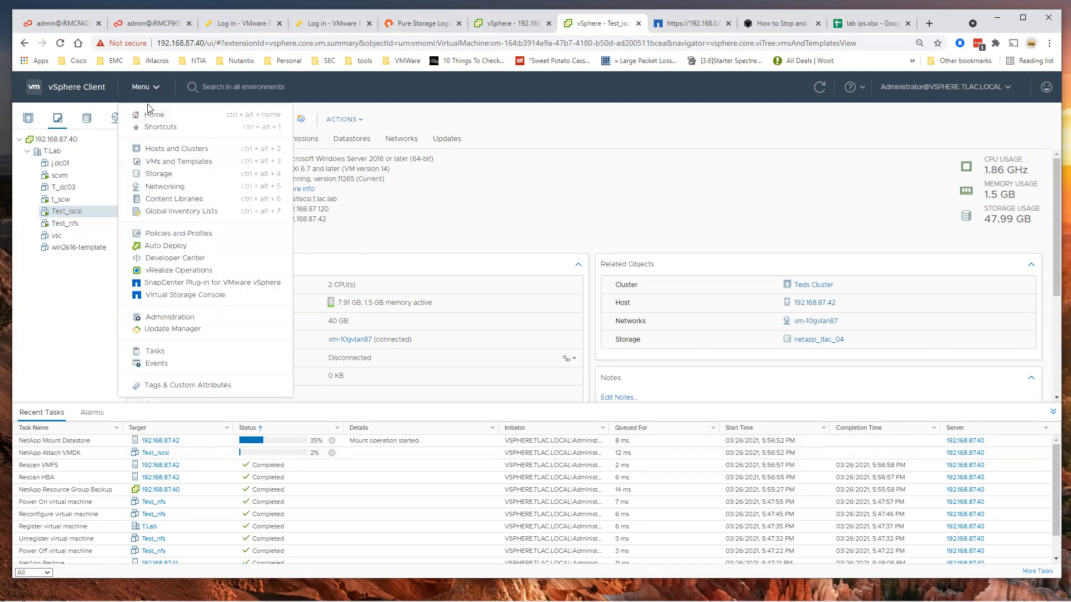
left_click(177, 284)
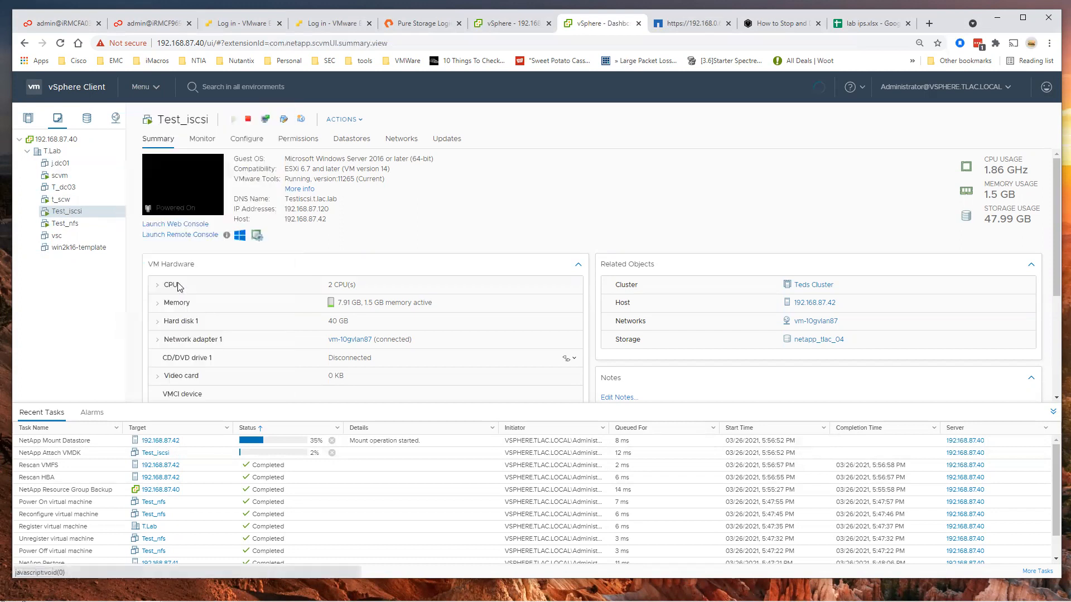
left_click(66, 185)
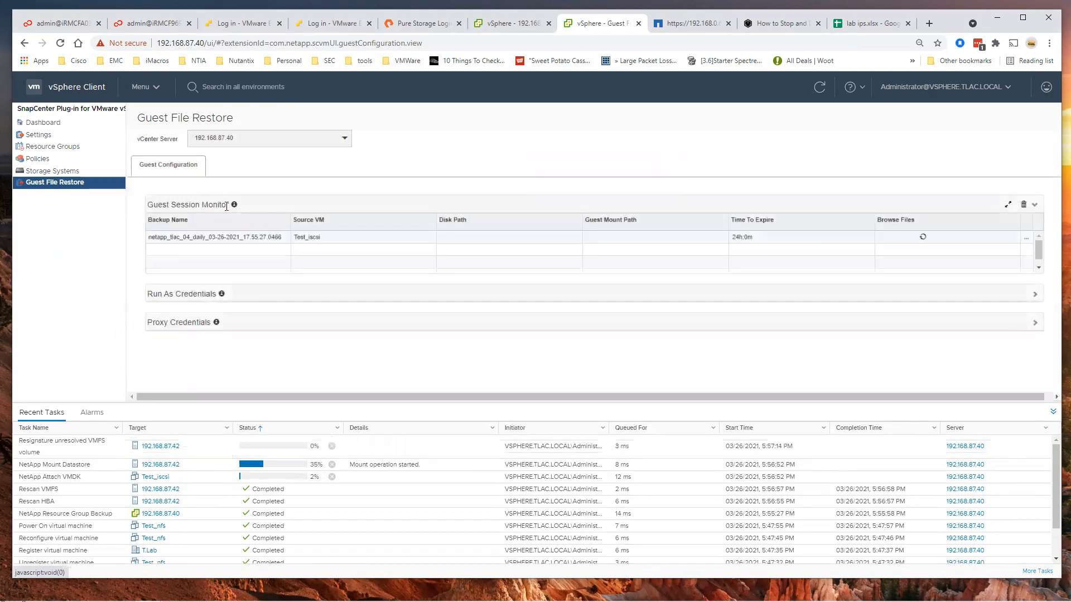
left_click(231, 240)
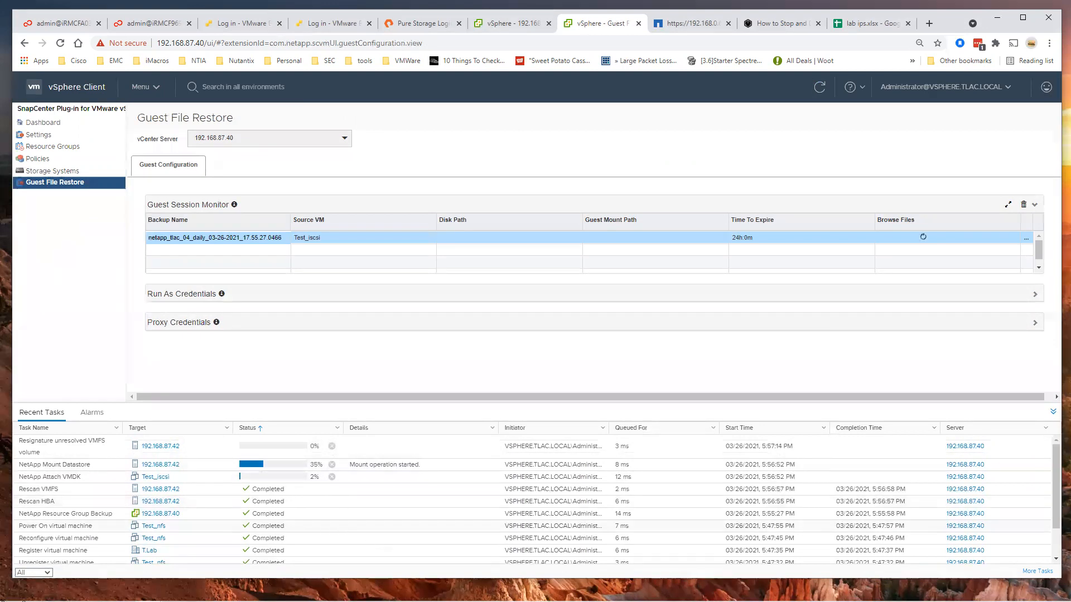
Step: Switch to the Test_iscsi Remote Desktop session and permanently delete importantdata.txt from the C: drive
mouse_move(386, 601)
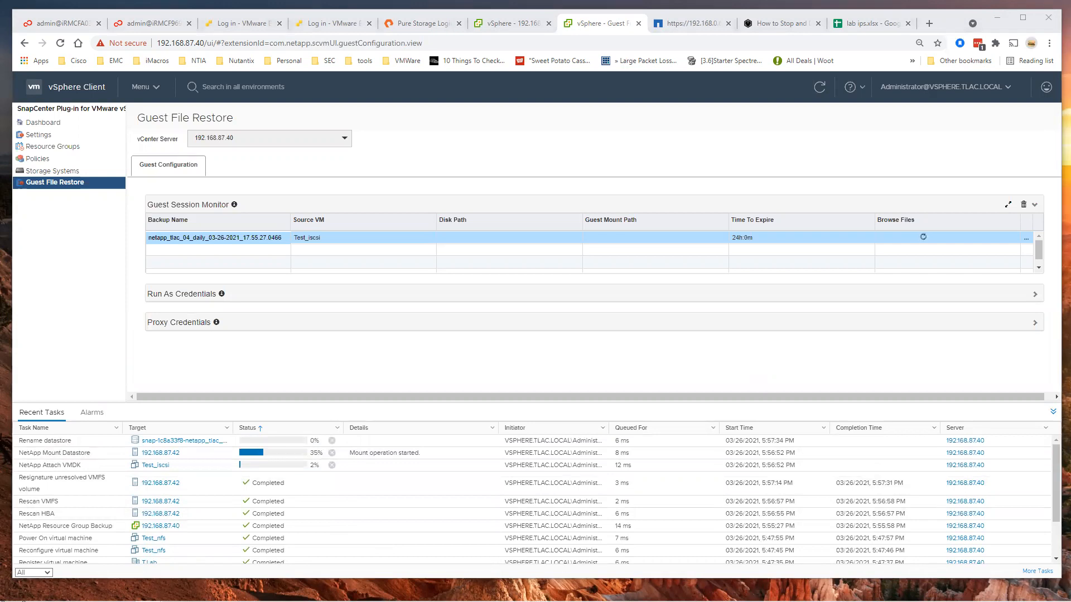
key("alt+Tab")
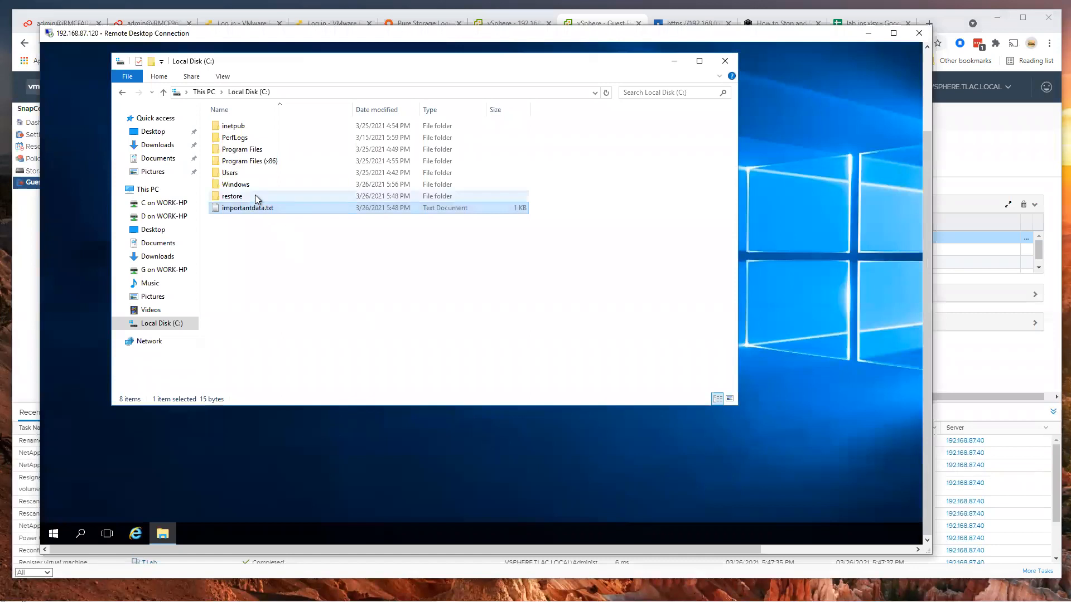
left_click(255, 195)
left_click(255, 210)
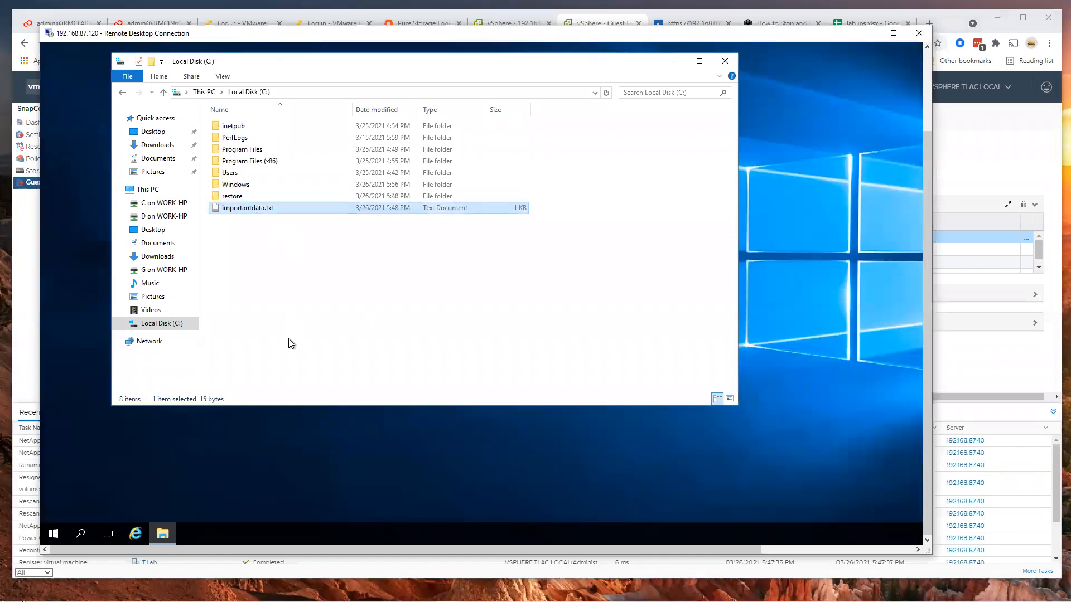
key("shift+Delete")
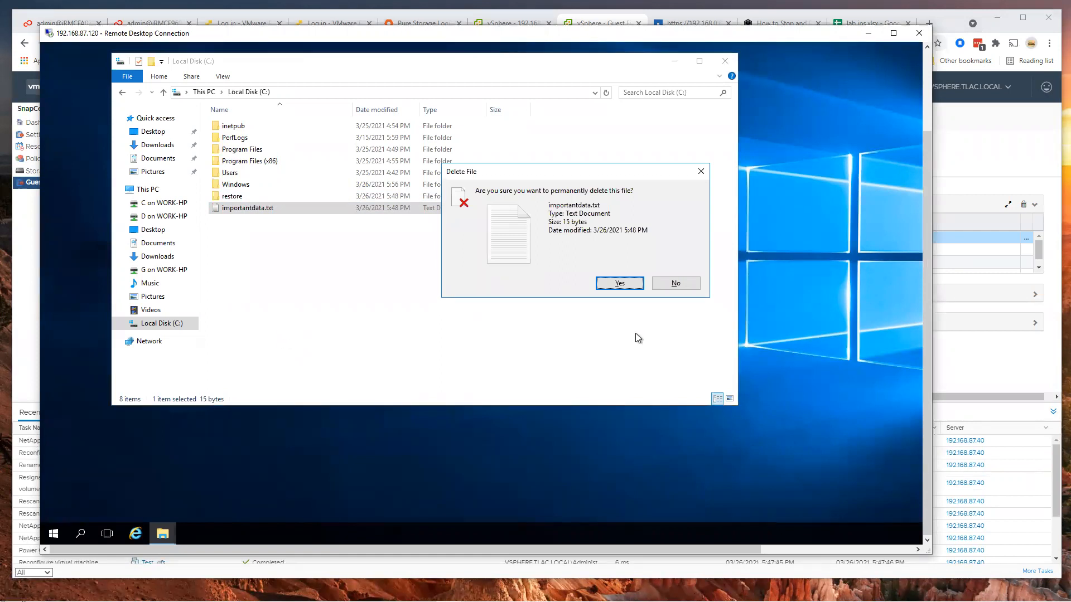
left_click(619, 283)
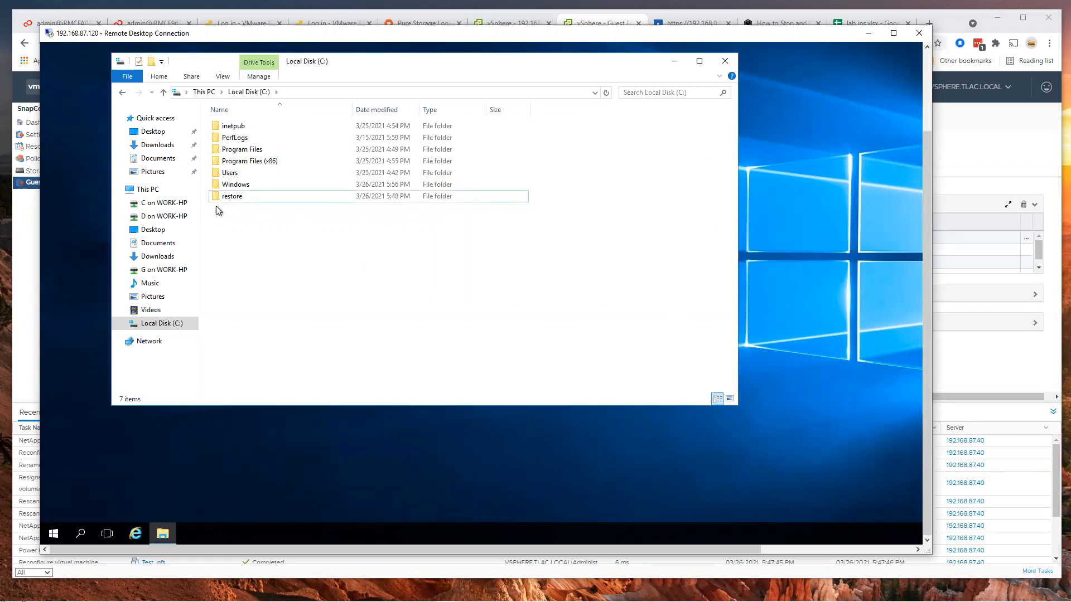
Step: Look inside the restore folder on C:, and refresh the Guest File Restore session back in the vSphere Client
double_click(252, 200)
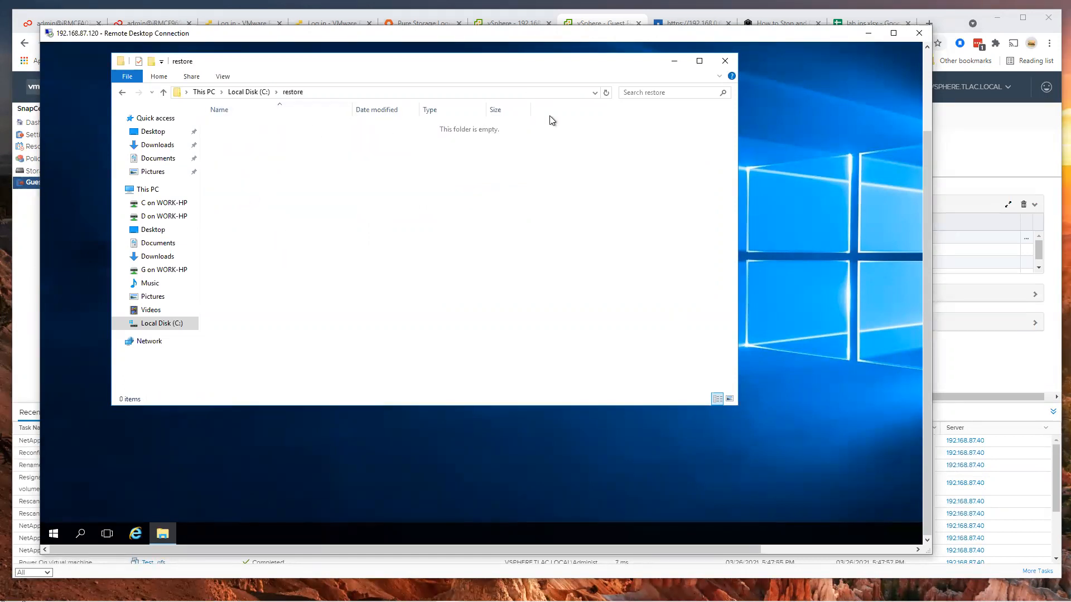
left_click(249, 92)
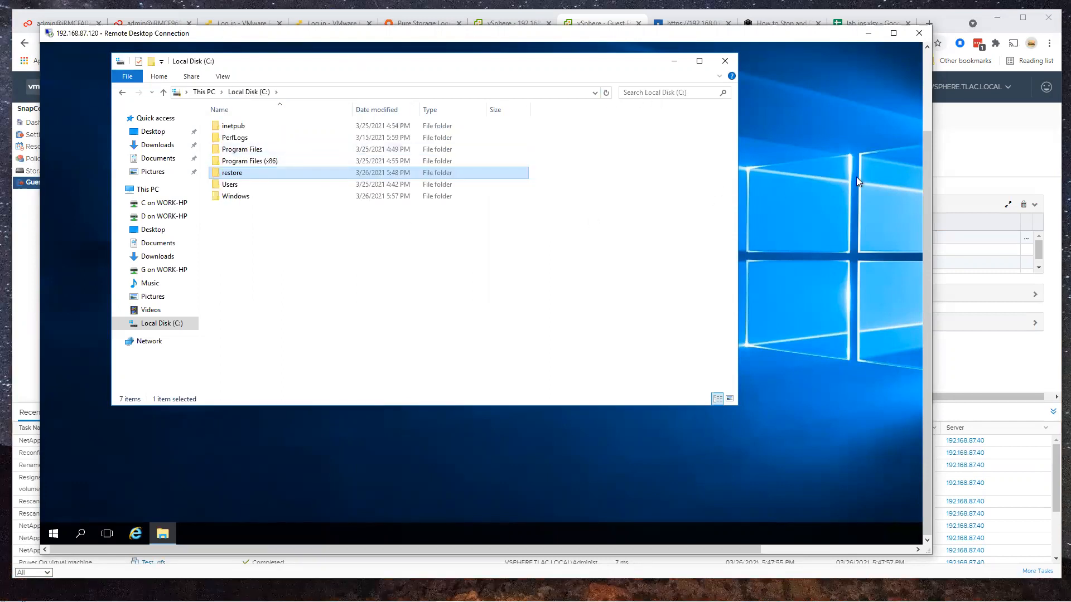
left_click(945, 20)
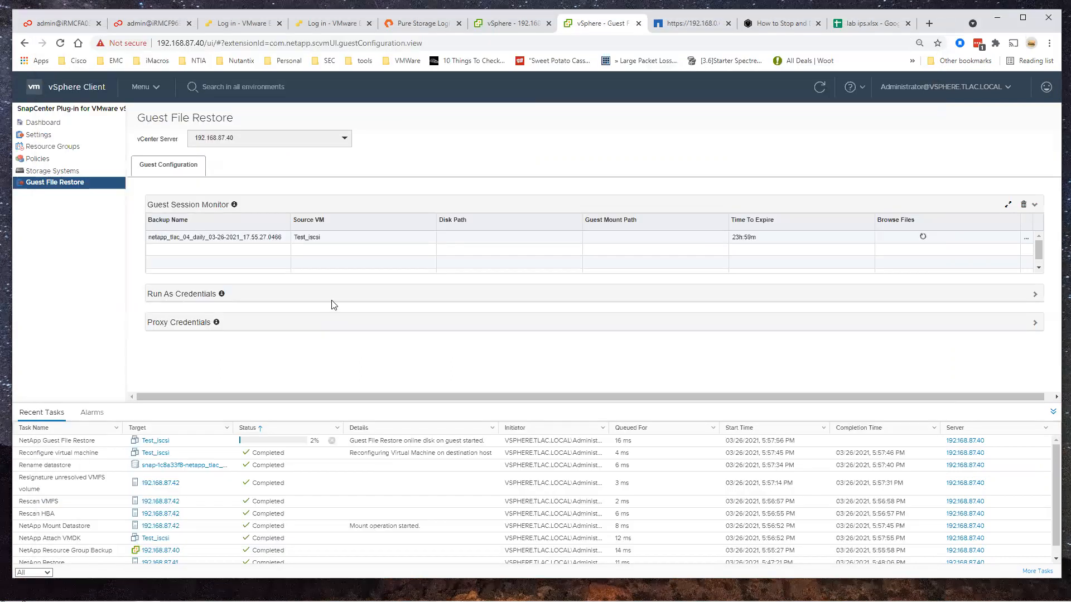
left_click(819, 88)
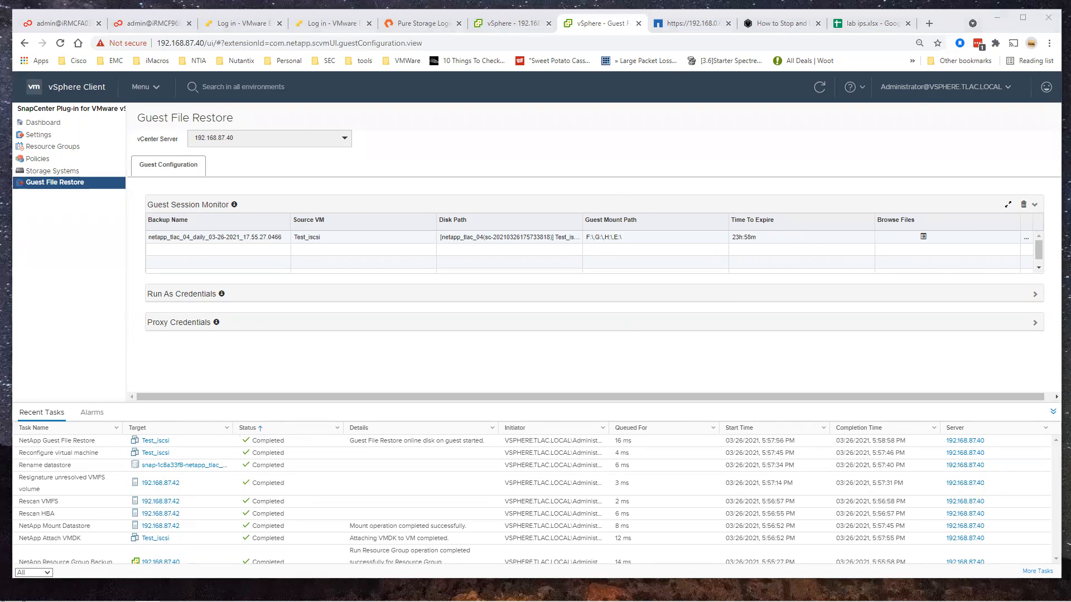
Step: Compare the contents of the mounted E: drive with the C: drive in the Test_iscsi Remote Desktop session
left_click(473, 494)
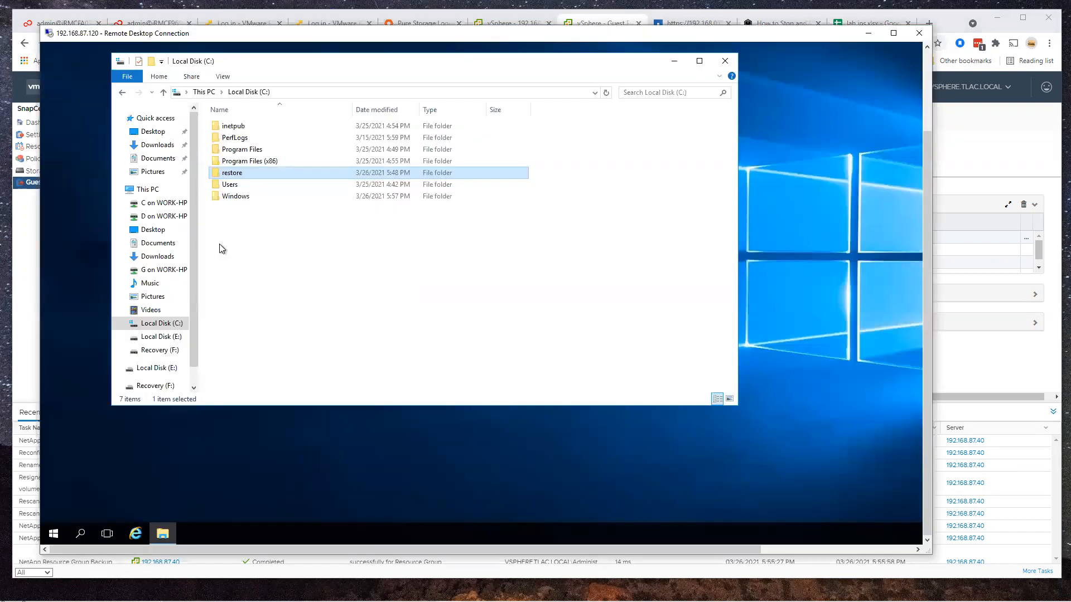
left_click(149, 193)
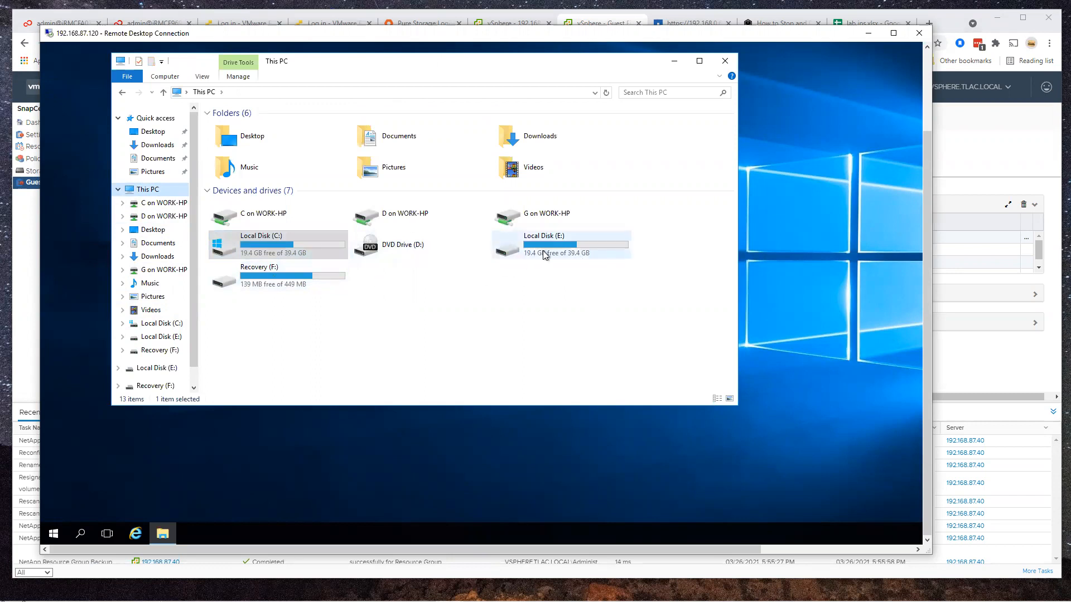
double_click(572, 247)
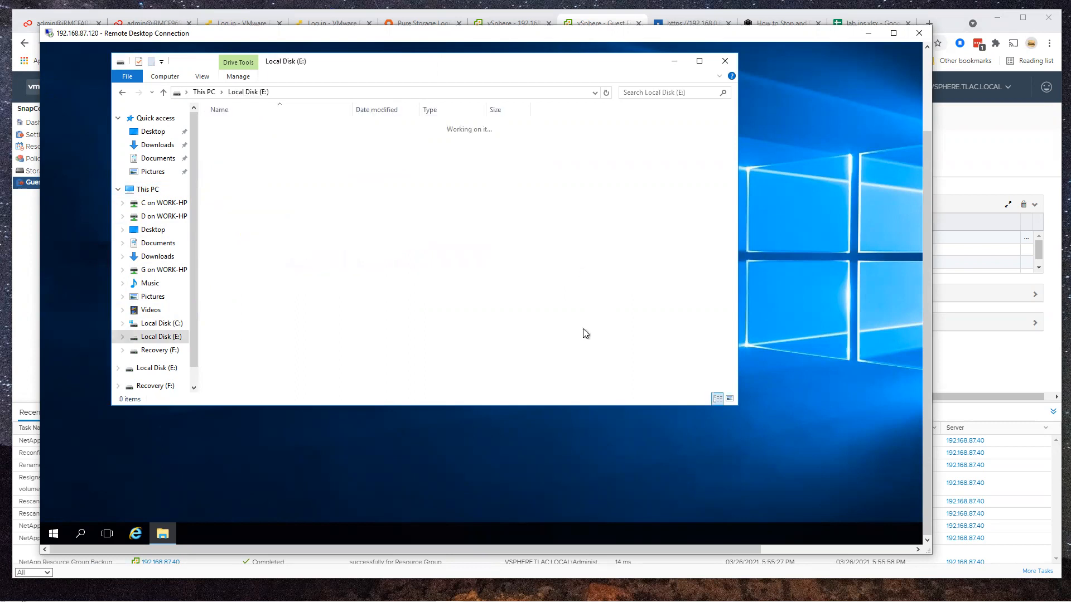
left_click(203, 92)
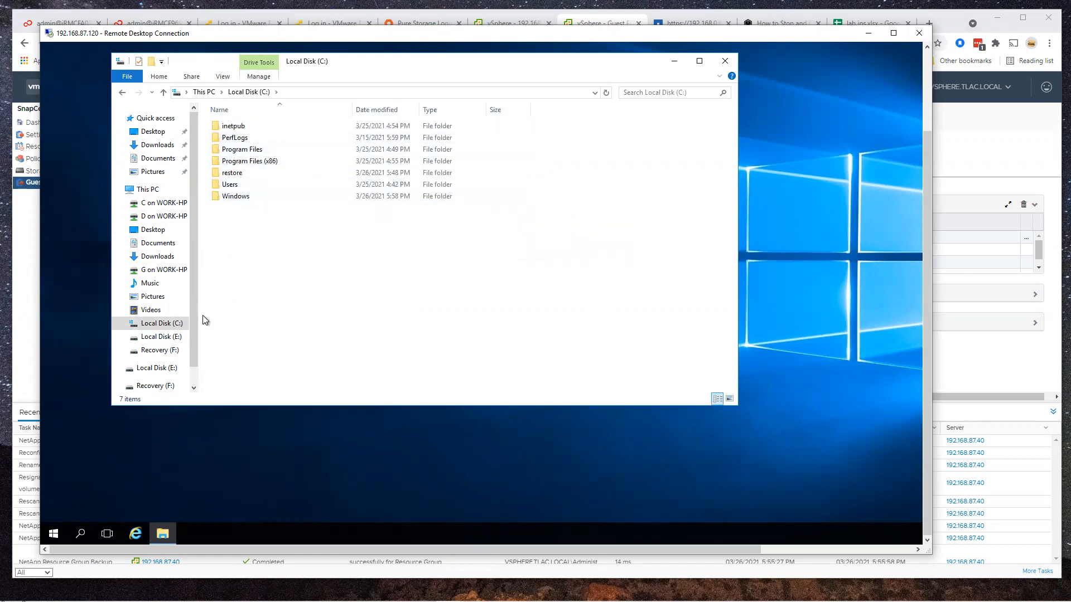
left_click(162, 336)
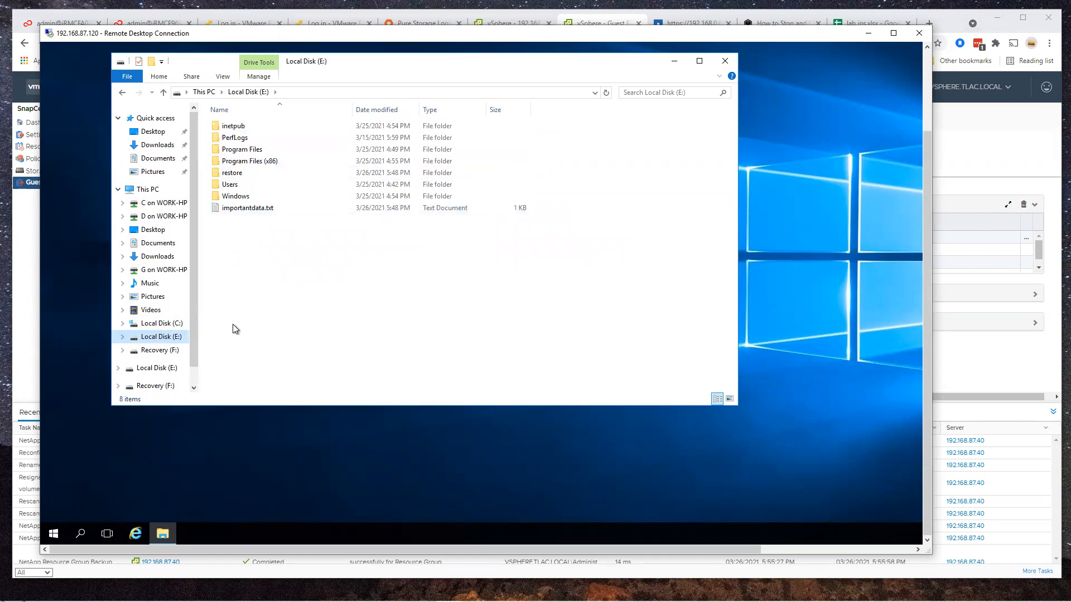
left_click(158, 326)
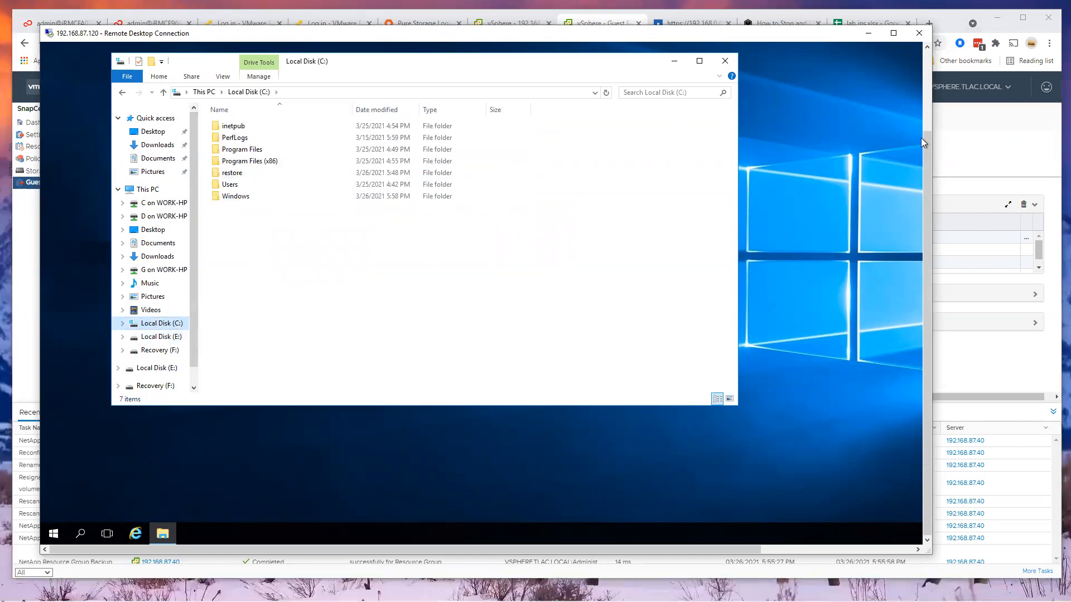
Step: Return to the vSphere Client, open the file browser for the Test_iscsi guest session and list the E:\ drive
left_click(998, 154)
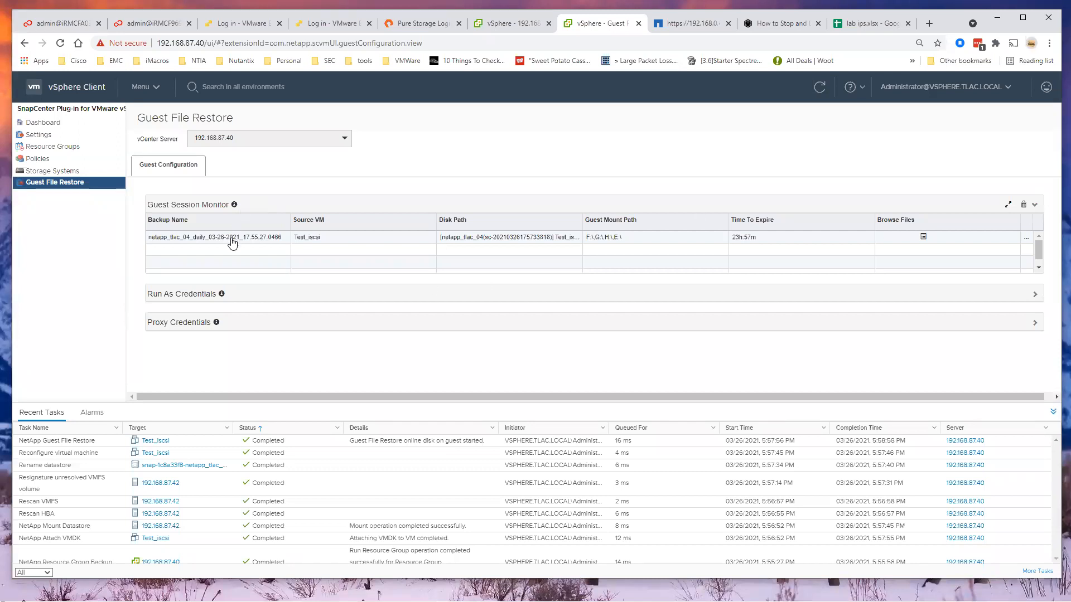
left_click(924, 237)
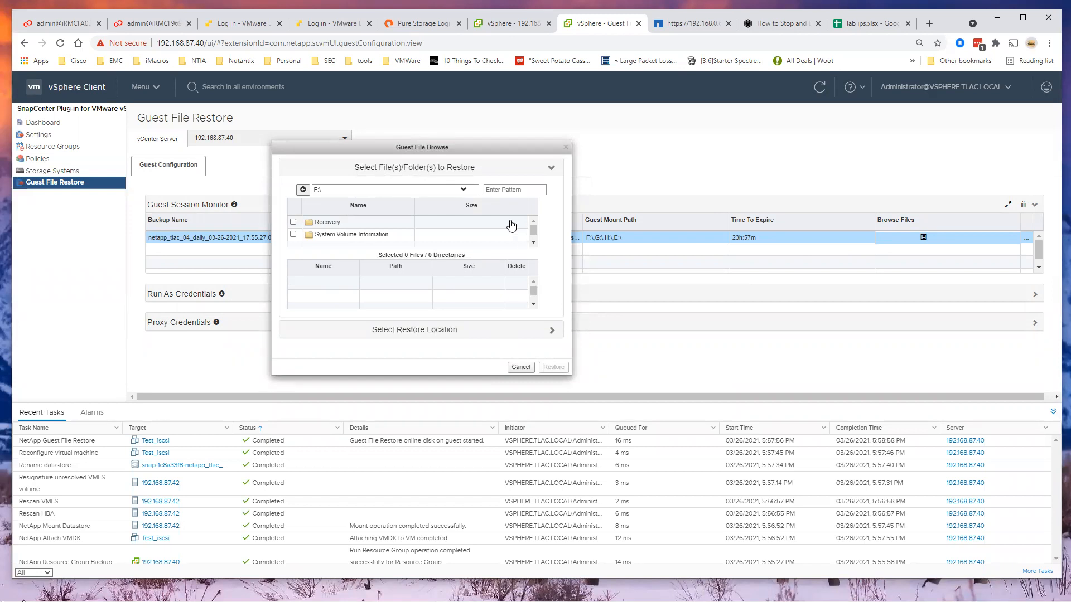
left_click(472, 197)
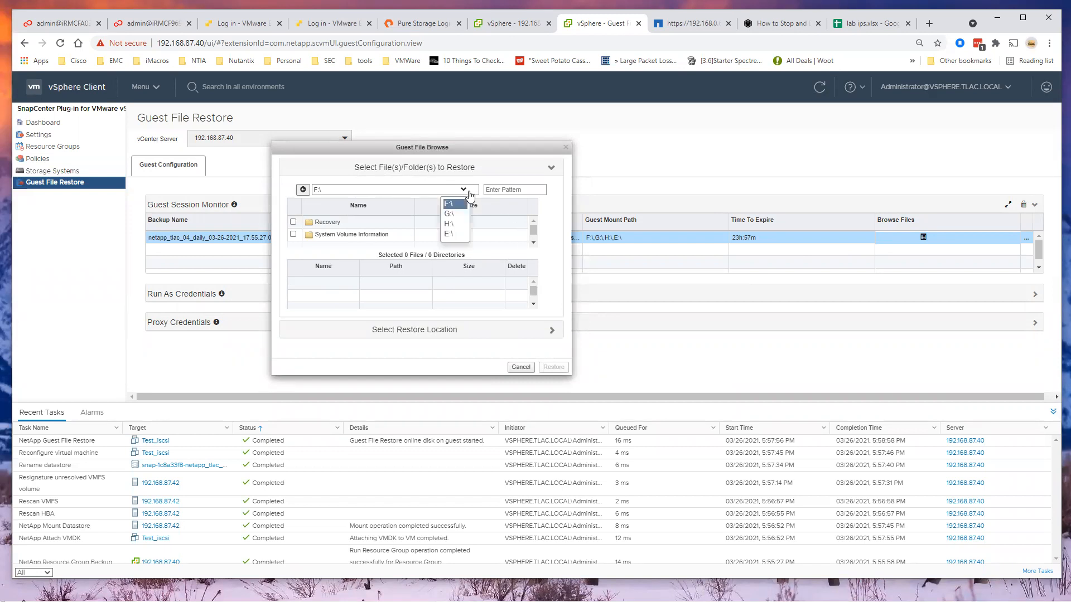
left_click(454, 235)
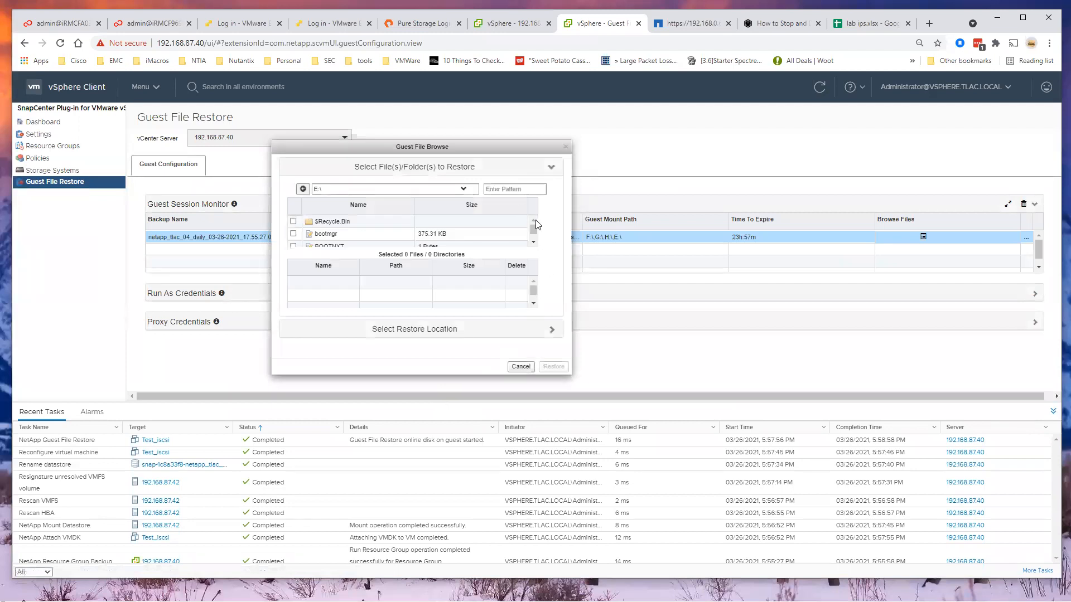
Step: Filter the E:\ listing by the pattern .txt and mark importantdata.txt.txt for restore
left_click_drag(535, 231, 534, 219)
left_click(527, 188)
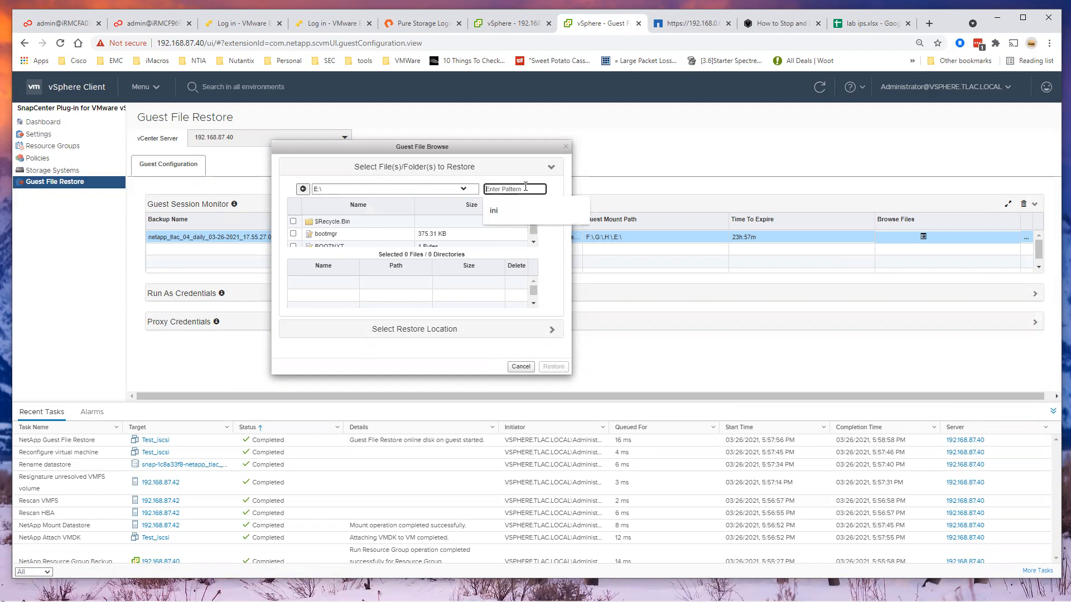
type("*")
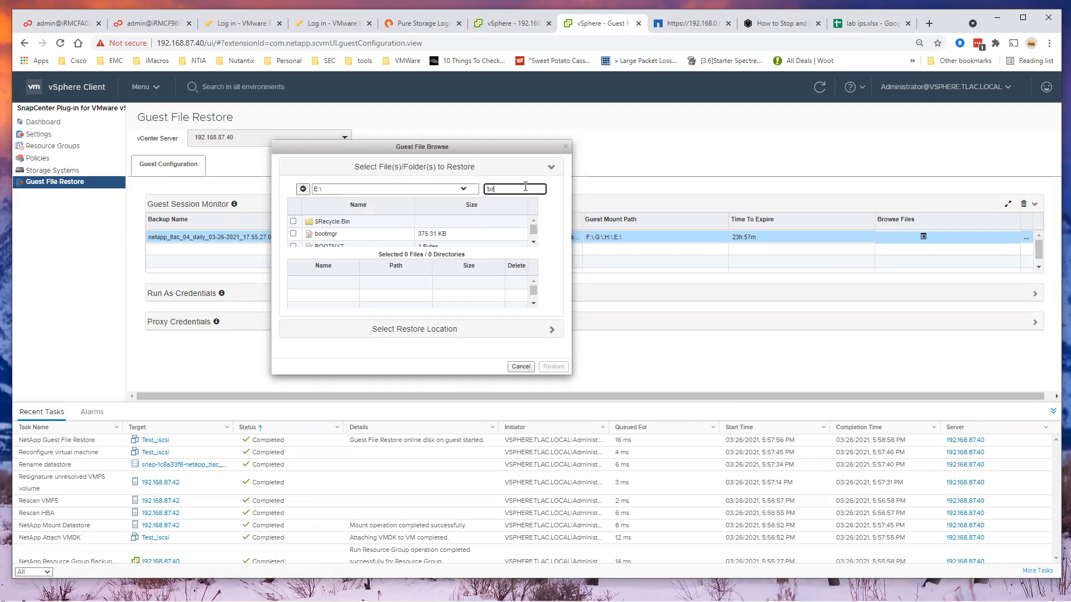
key("Return")
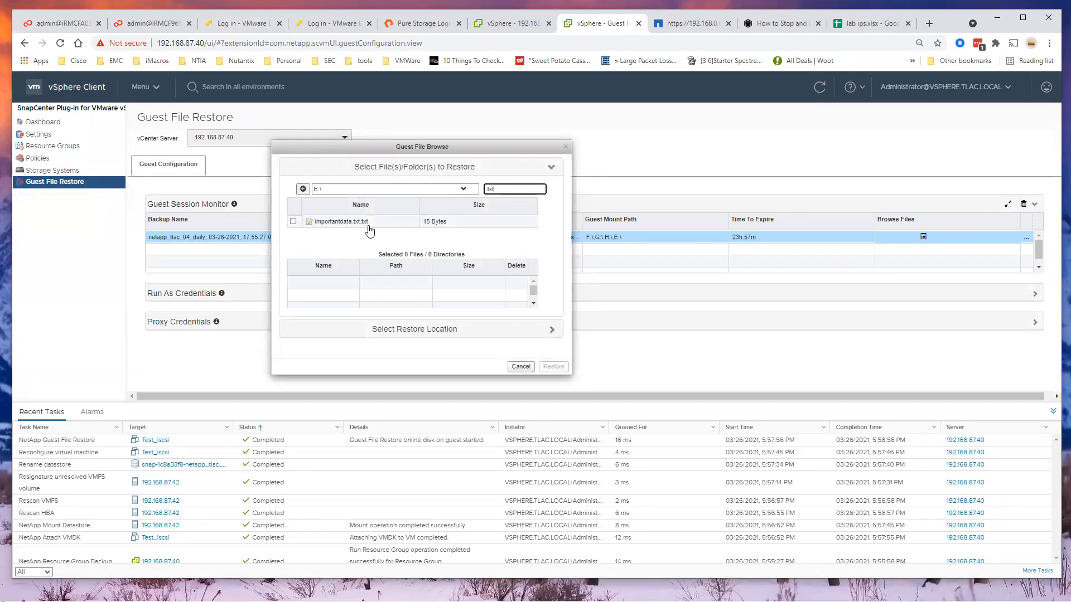
left_click(293, 221)
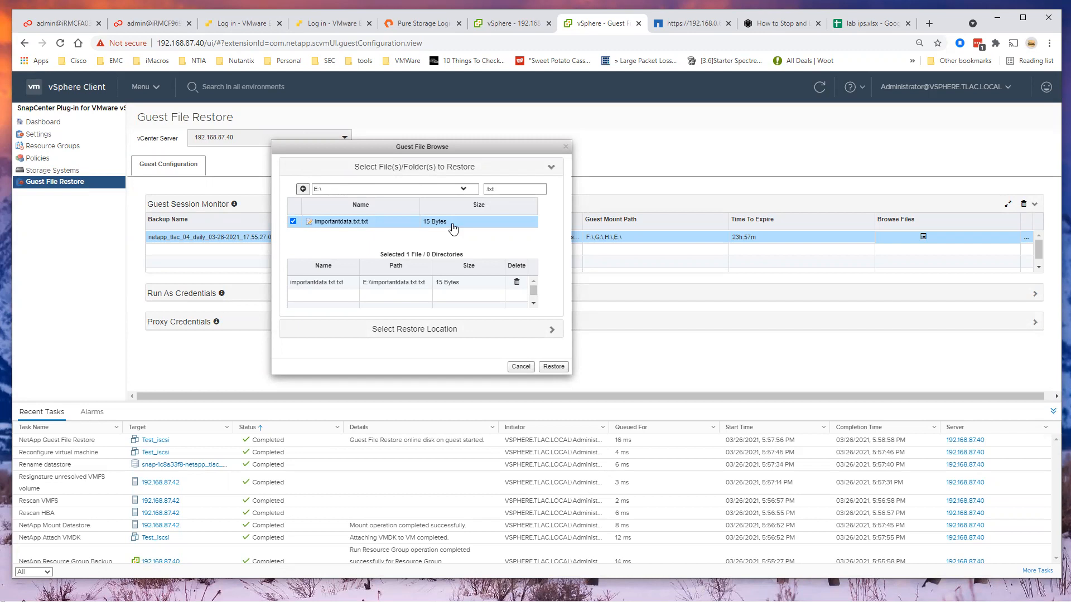
Step: Unmark importantdata.txt.txt and clear the file name pattern so the whole E:\ drive is listed
left_click(465, 190)
left_click(393, 190)
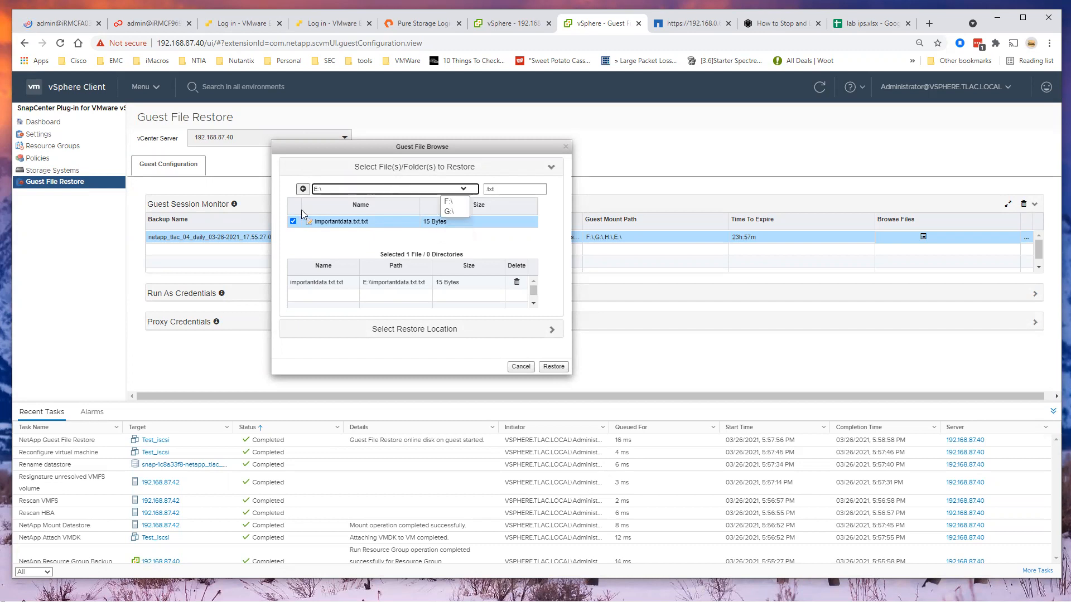
left_click(304, 191)
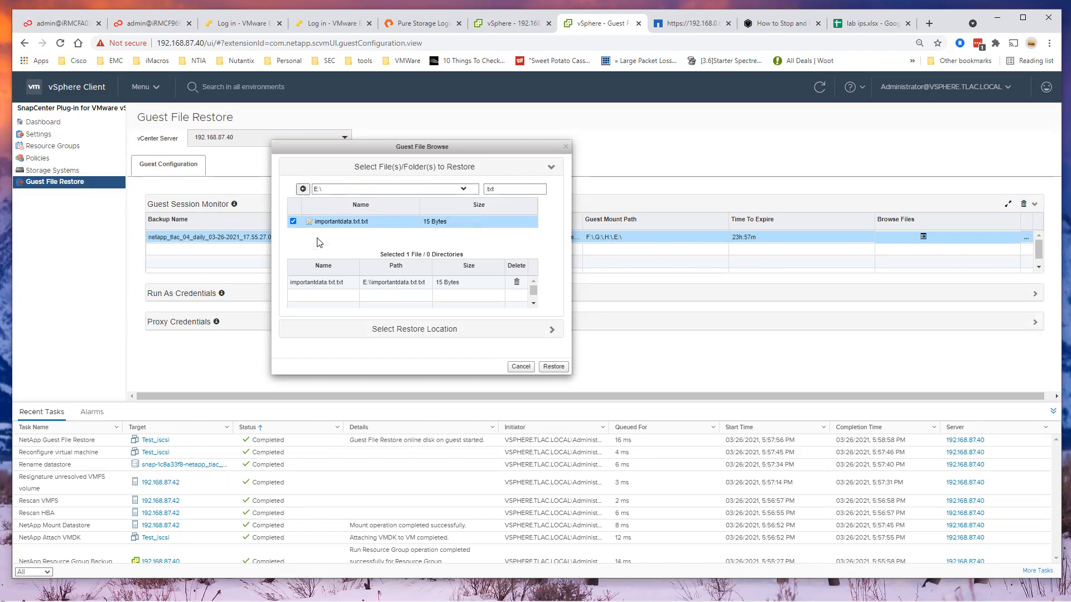
double_click(490, 190)
left_click(293, 222)
double_click(496, 189)
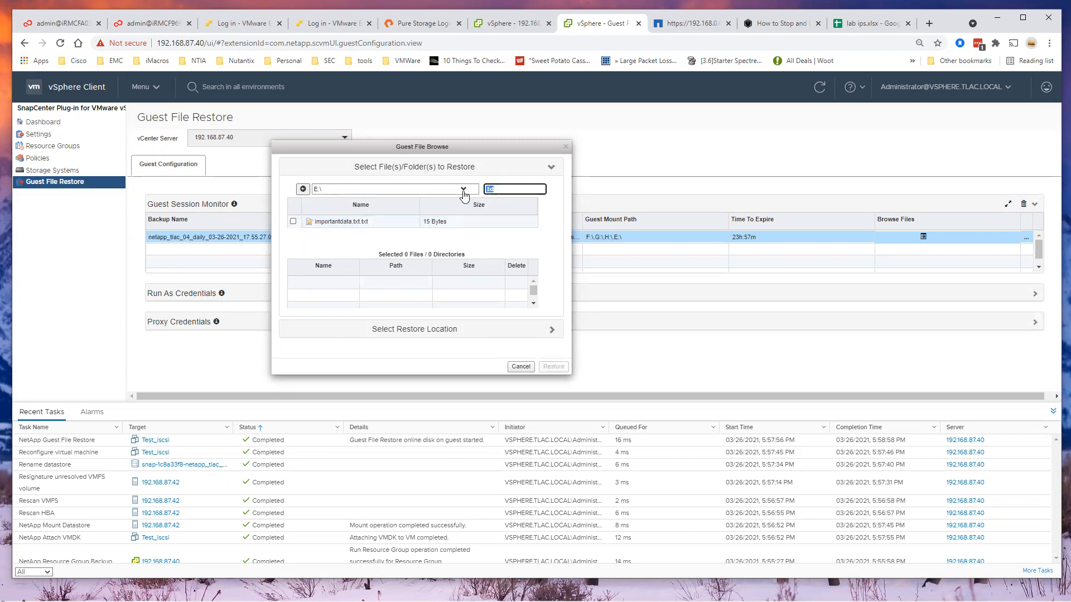
key("BackSpace")
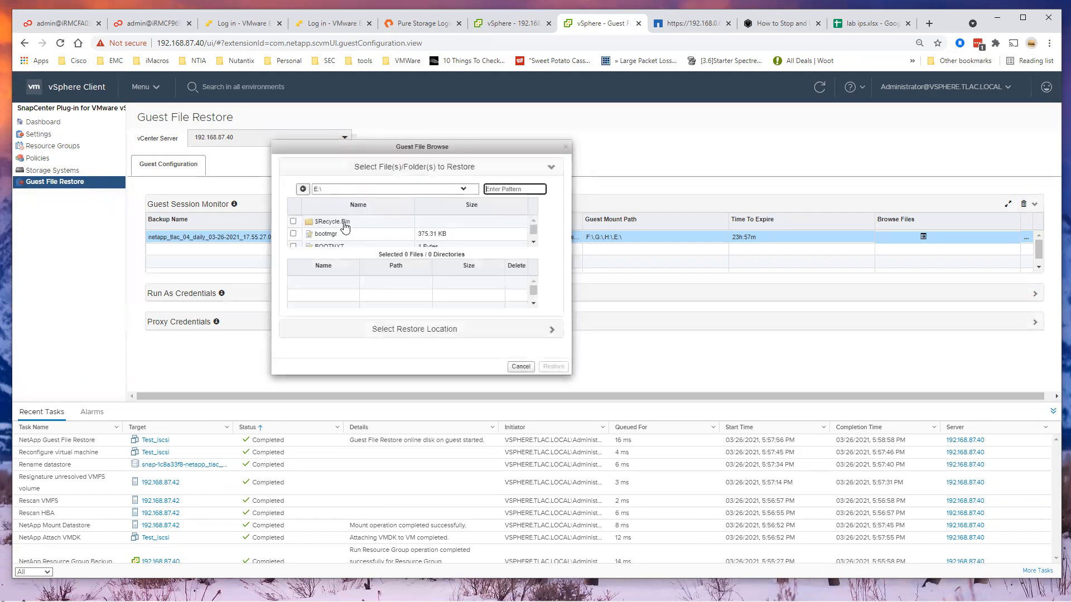
Step: Search the inetpub folder on E:\ for files matching txt, and go back to the drive's root
double_click(345, 228)
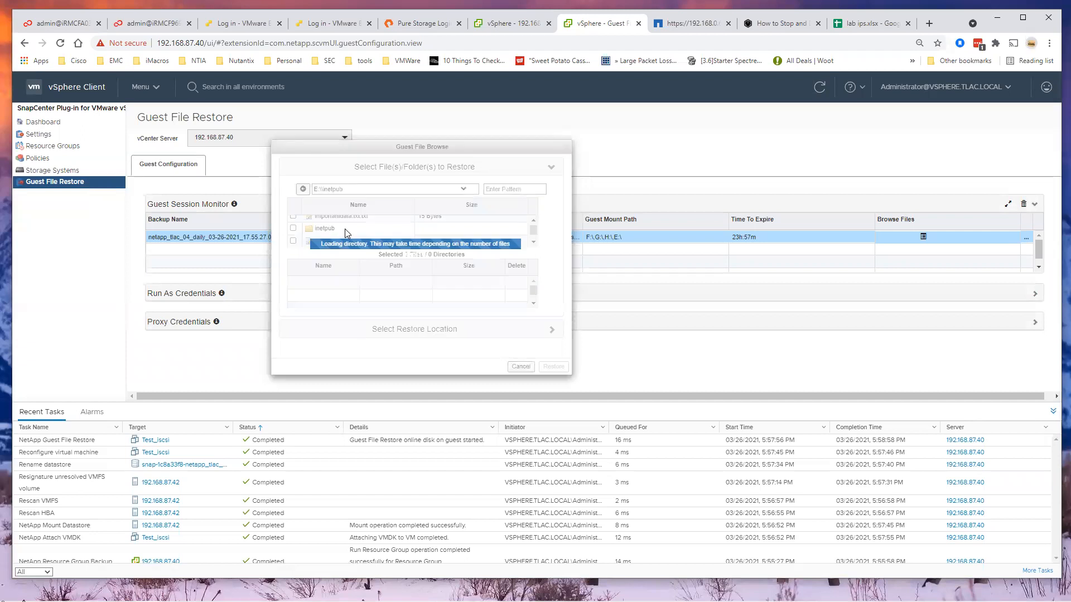
left_click(505, 188)
type("txt")
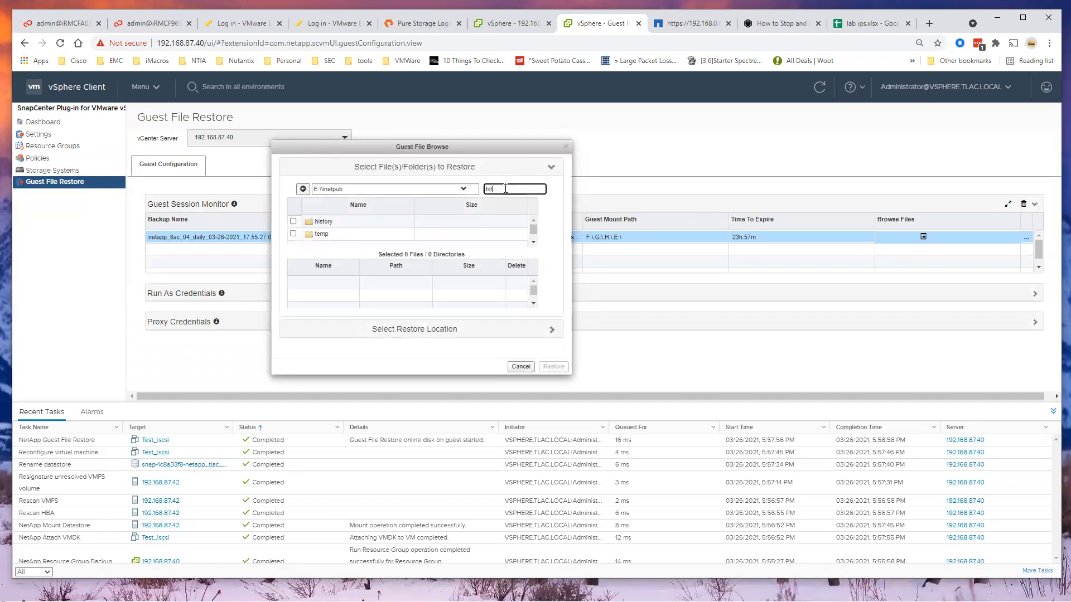
key("Return")
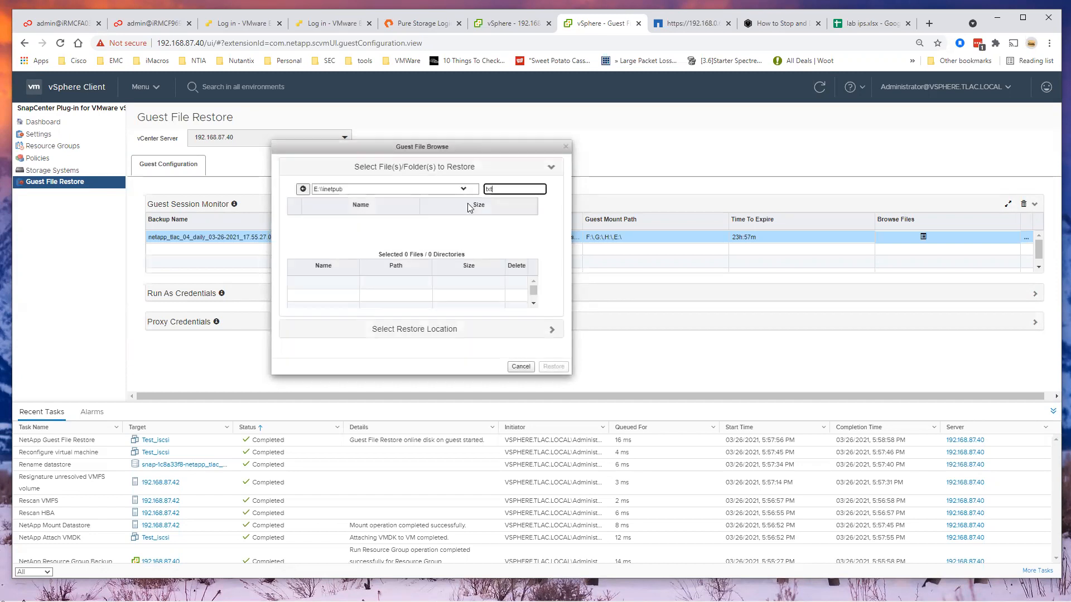
left_click(302, 189)
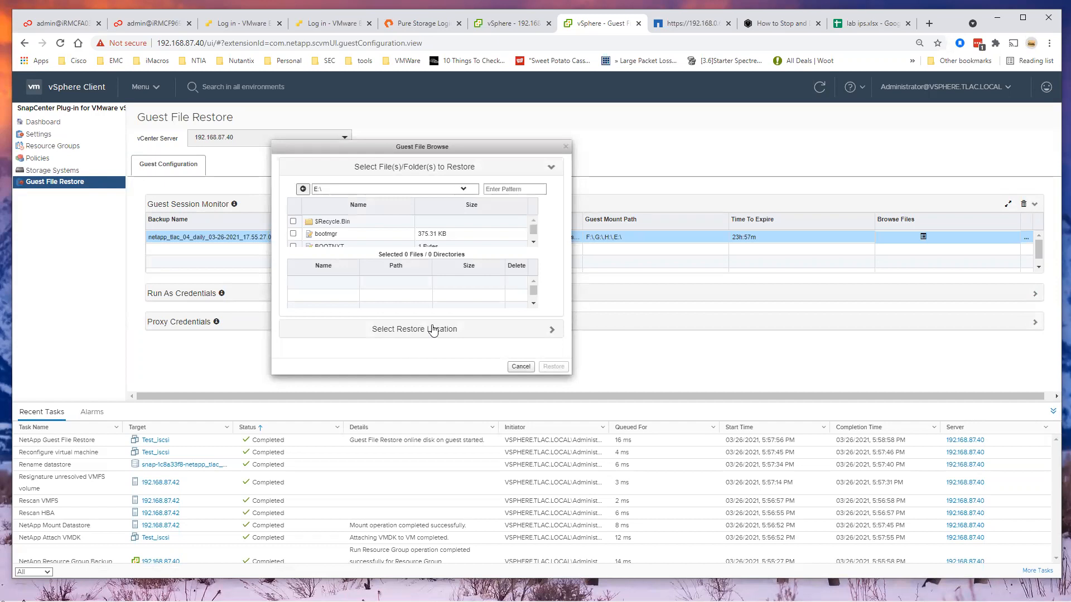
Step: Filter the E:\ root by the pattern txt and select importantdata.txt.txt for restore
left_click(506, 190)
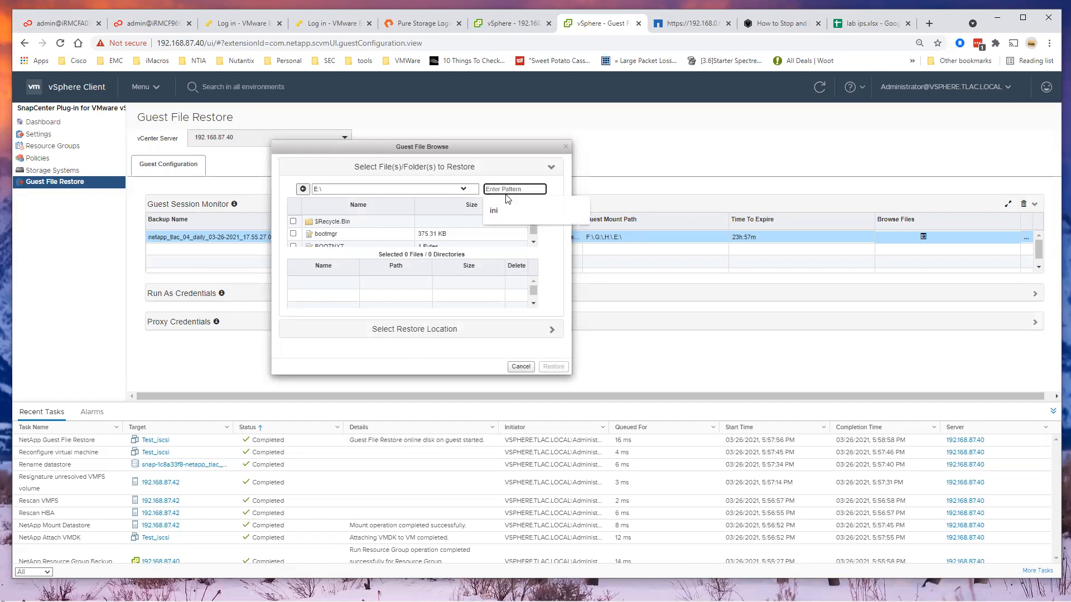
type("txt")
key("Return")
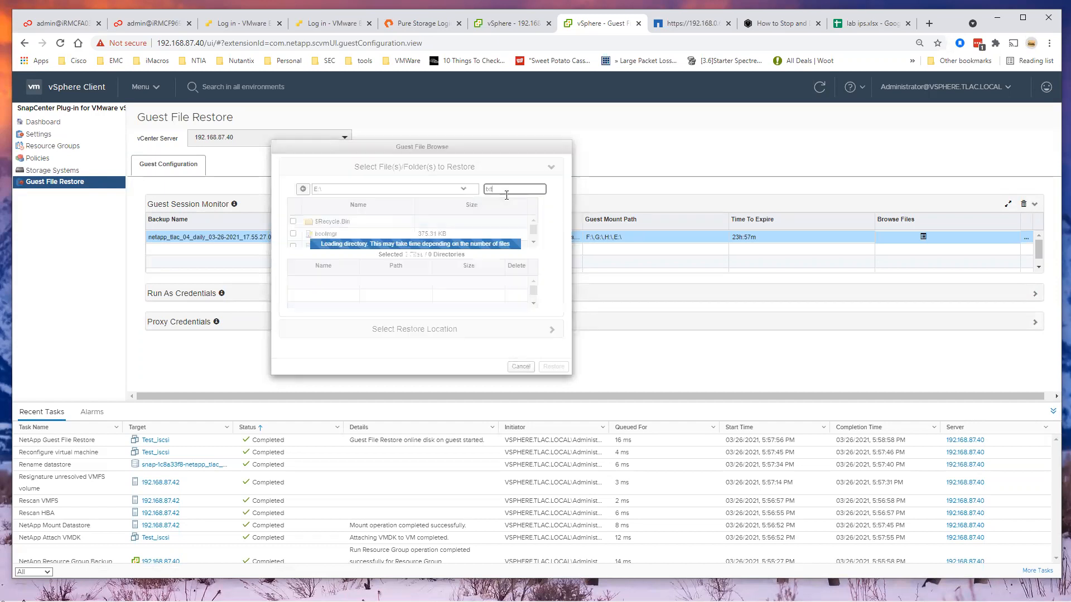
left_click(293, 222)
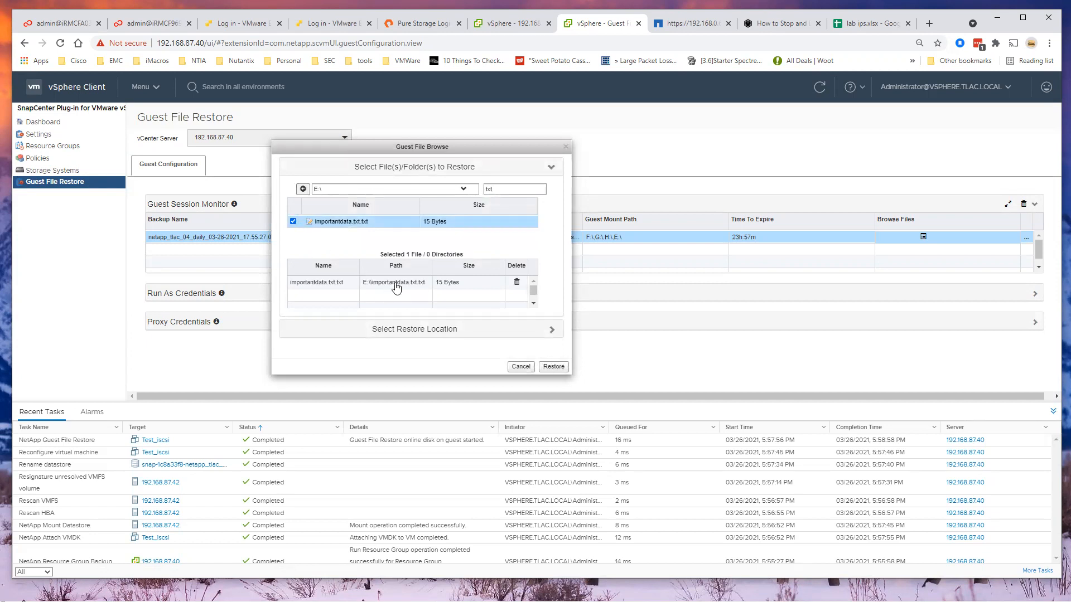
Step: Open the restore location settings and turn off disconnecting the guest session after a successful restore
left_click(552, 333)
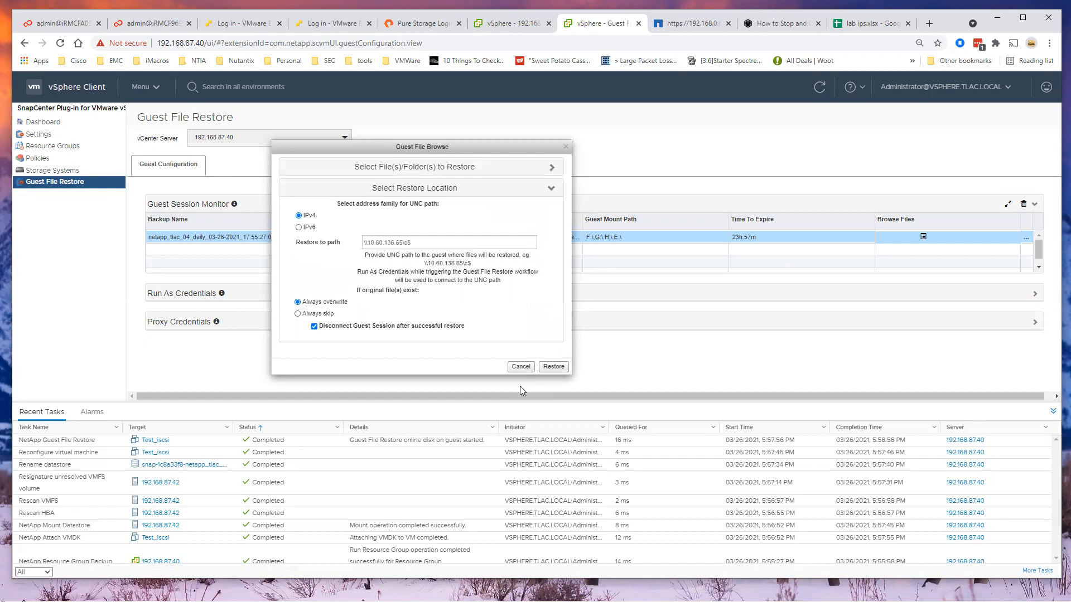
left_click(385, 242)
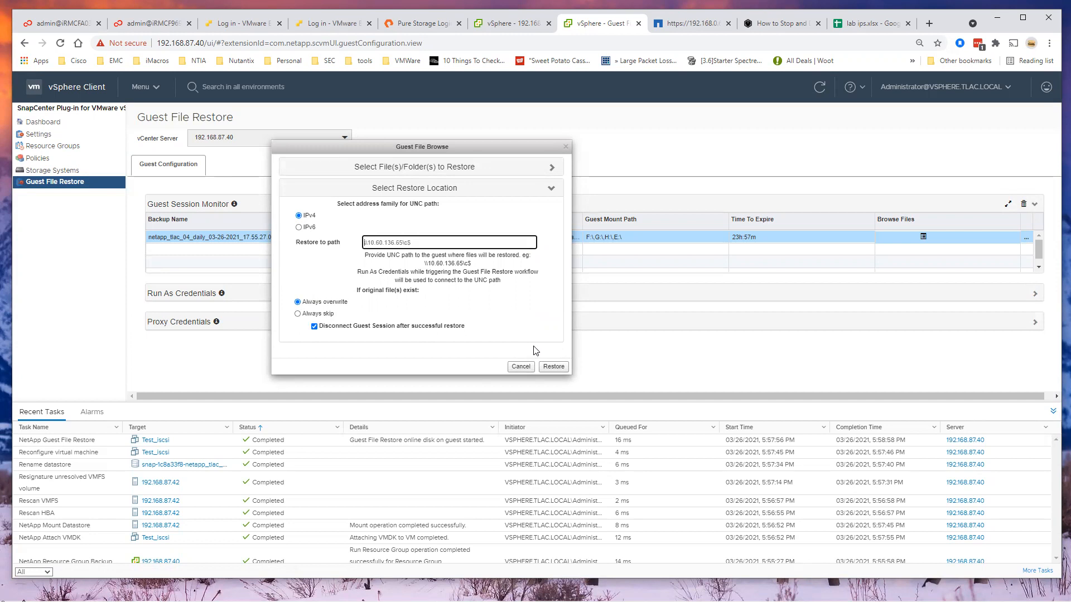
left_click(315, 326)
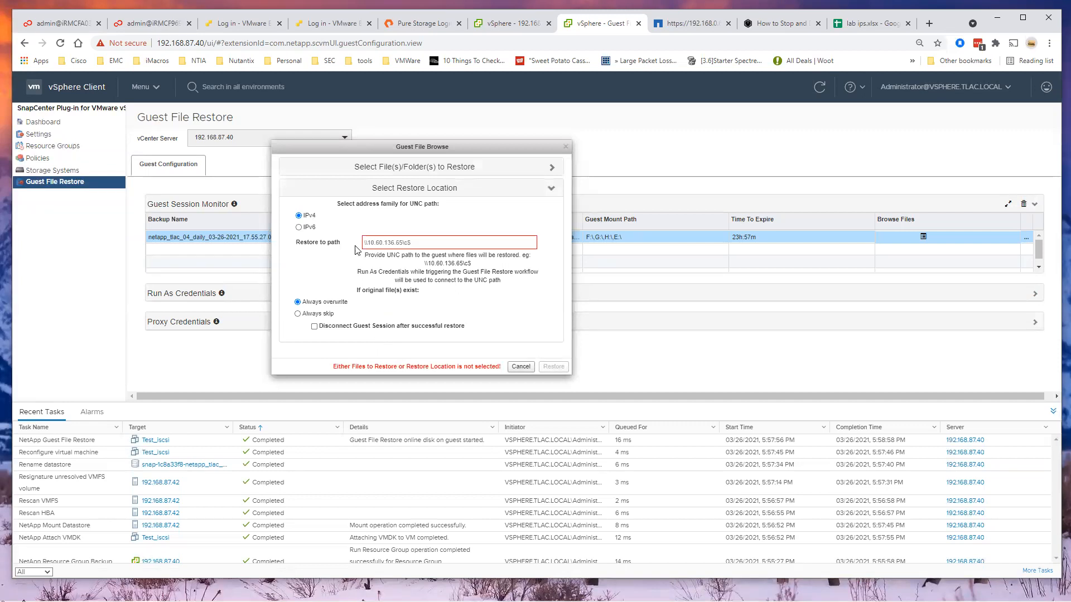
Step: Set the restore path to \\192.168.87.120\c$\ and try to start the file restore
left_click(381, 244)
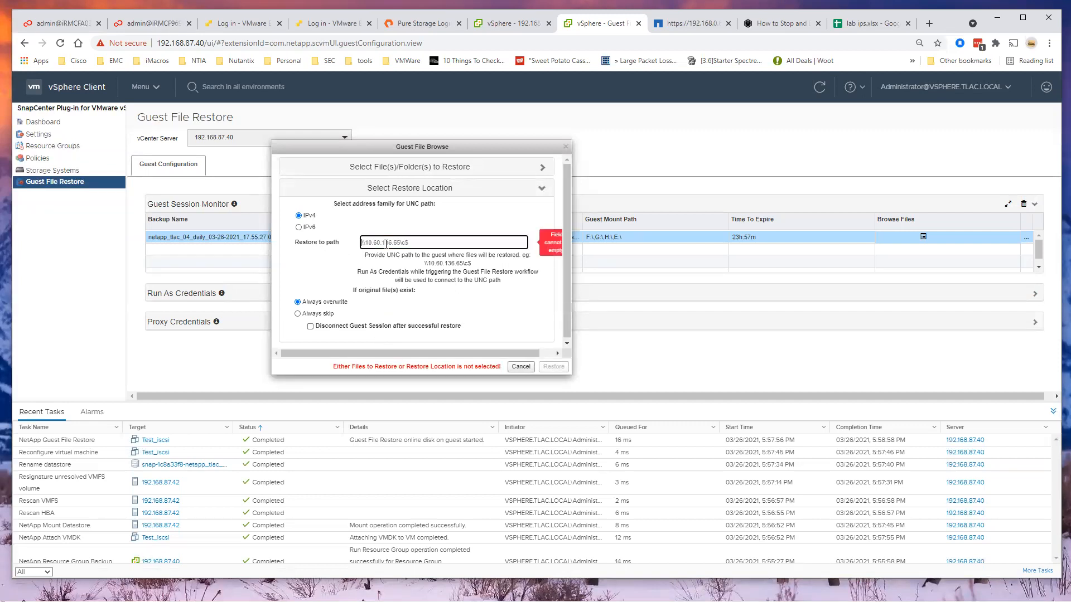
type("\\\\")
type("192.168.87.")
type("121")
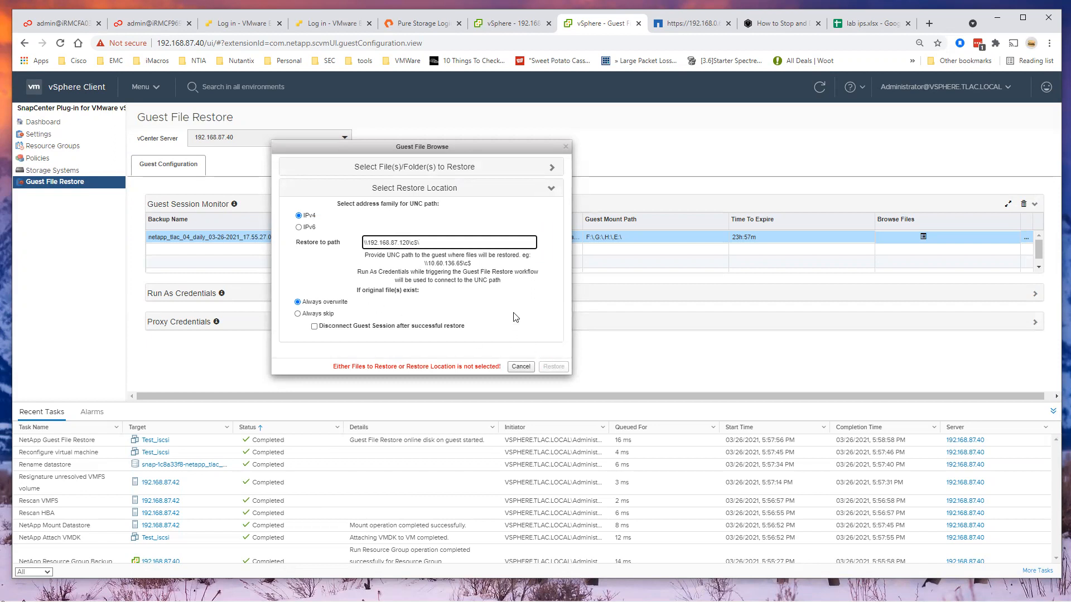
left_click(485, 314)
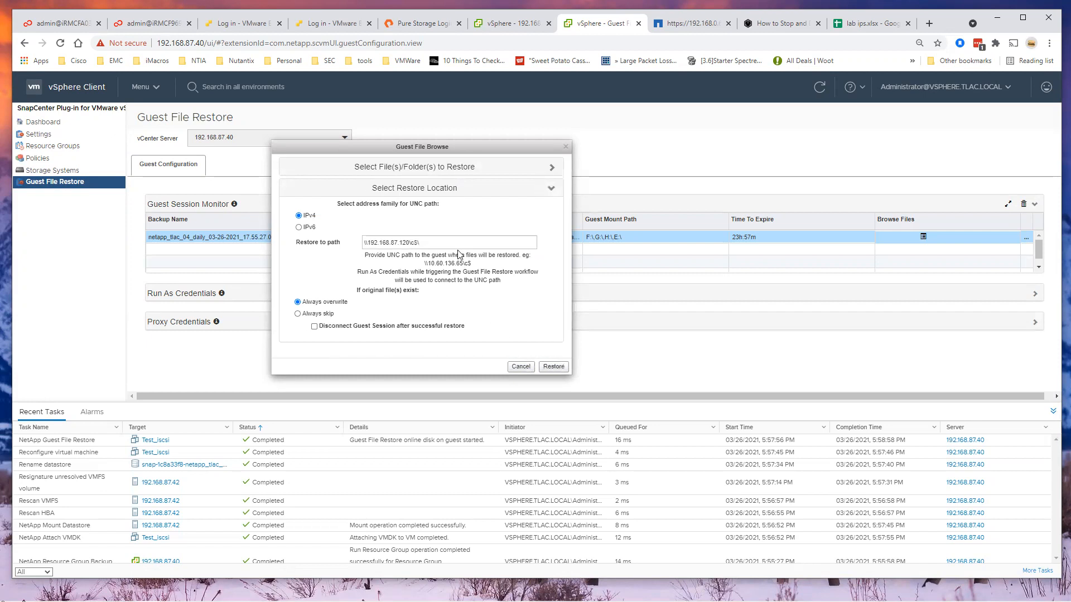
left_click(551, 368)
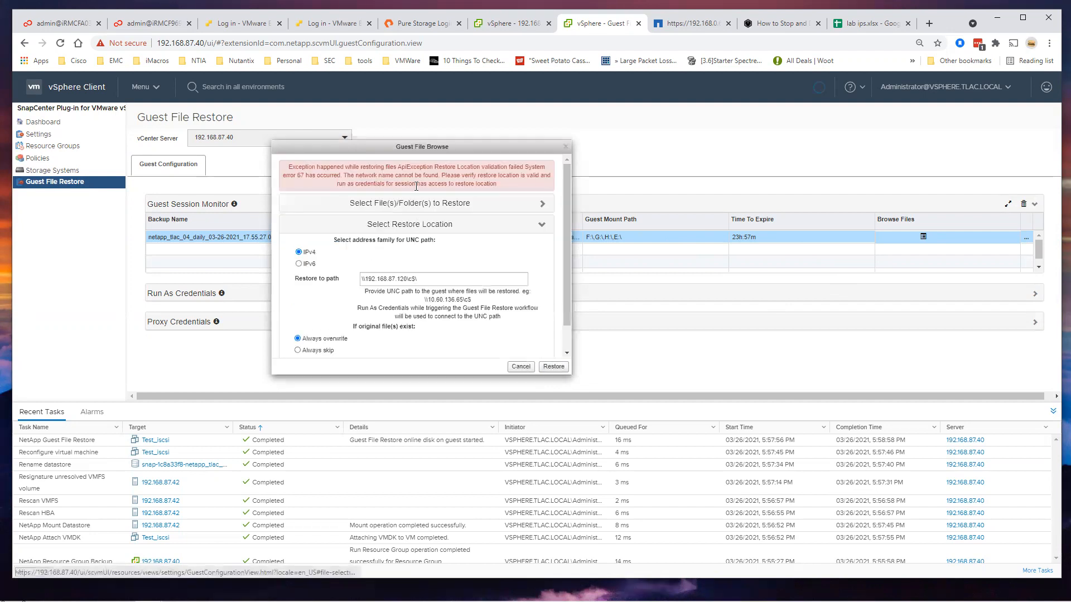
Step: Add the restore folder to the end of the restore path, start the file restore and dismiss the message
left_click(433, 281)
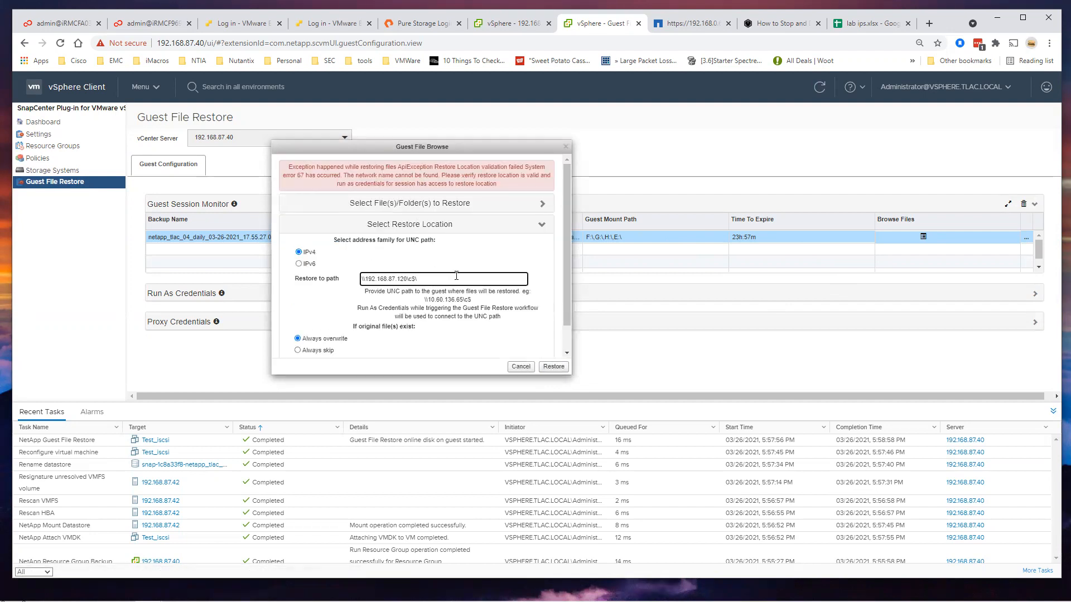
type("restore")
left_click(559, 368)
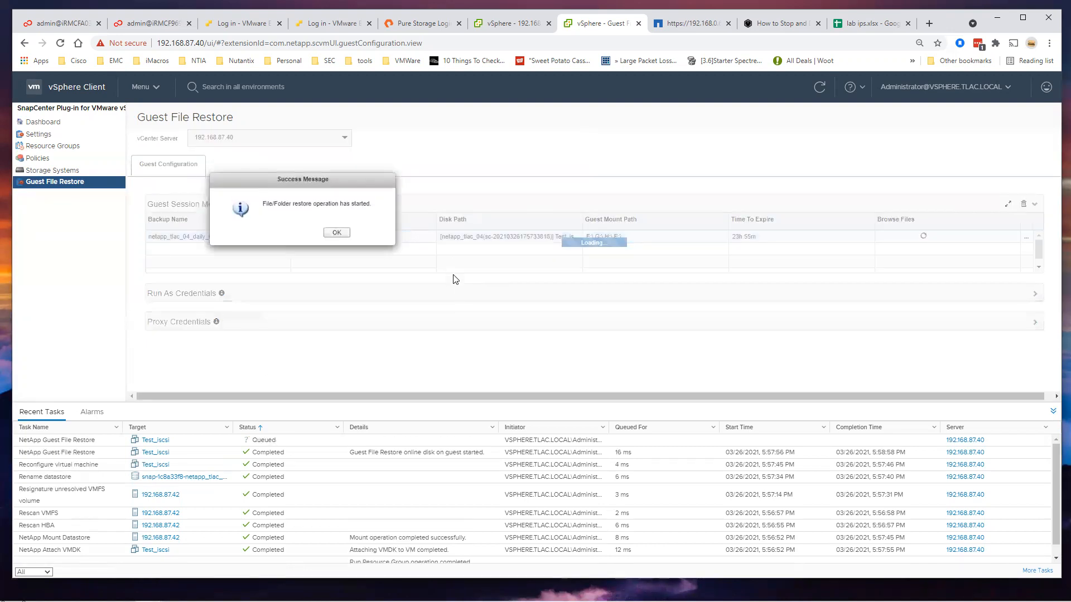
left_click(340, 234)
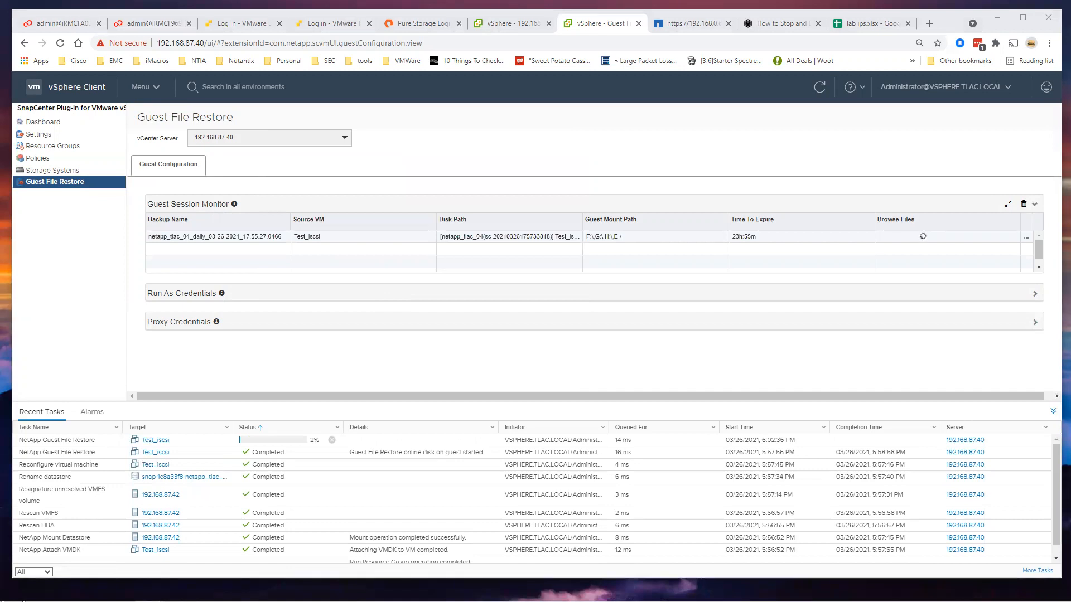
Step: Switch to the 192.168.87.120 remote desktop and open the restore folder on the C: drive
key("alt+Tab")
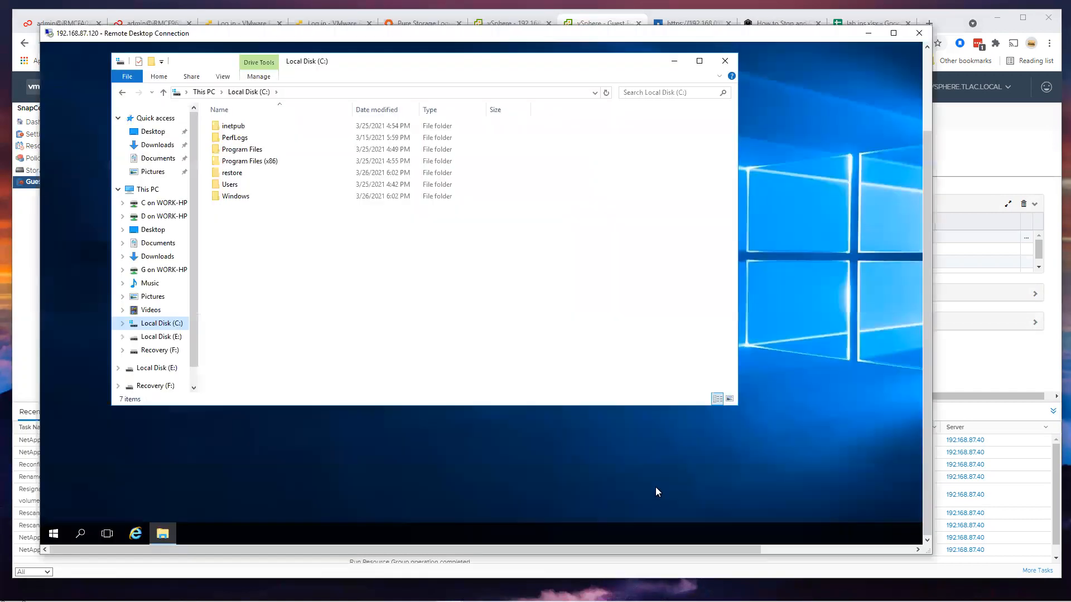
left_click(237, 174)
key("F2")
key("Return")
double_click(233, 174)
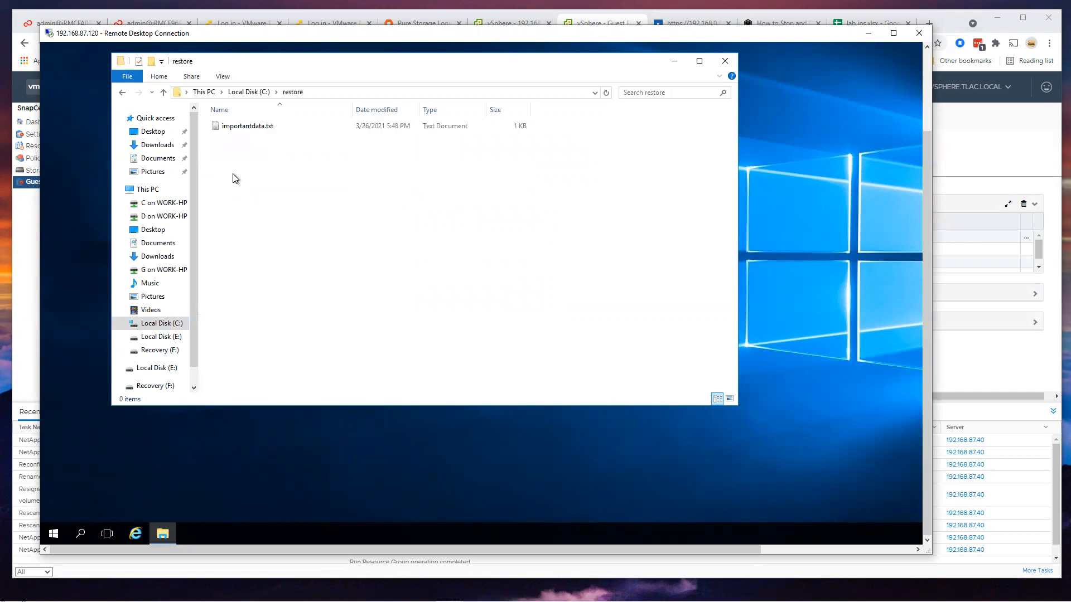
Step: Copy importantdata.txt from the restore folder to the root of the C: drive
left_click(261, 132)
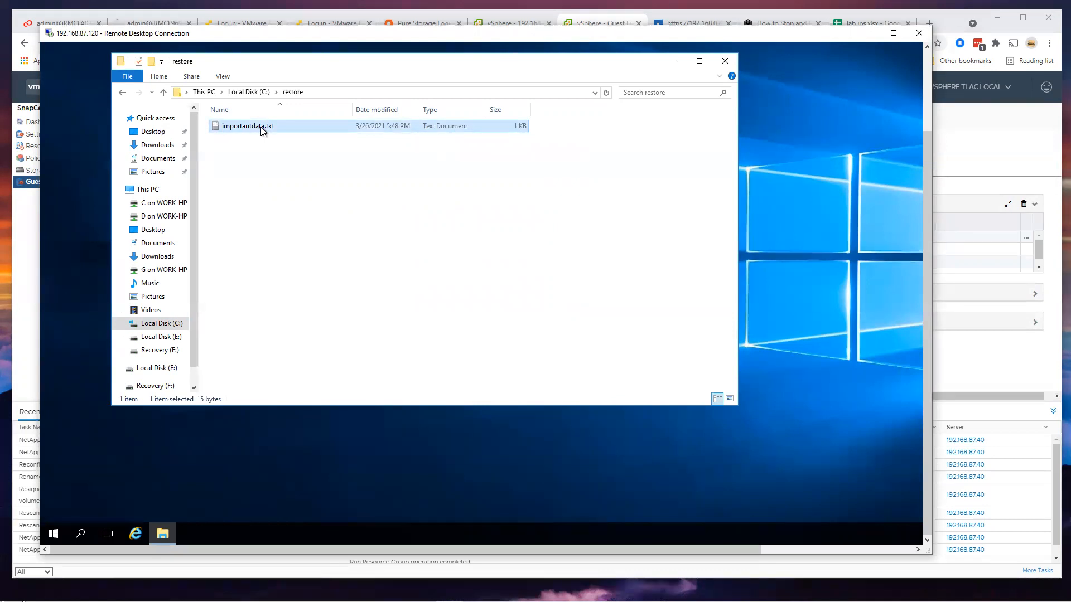
left_click(241, 93)
left_click(306, 238)
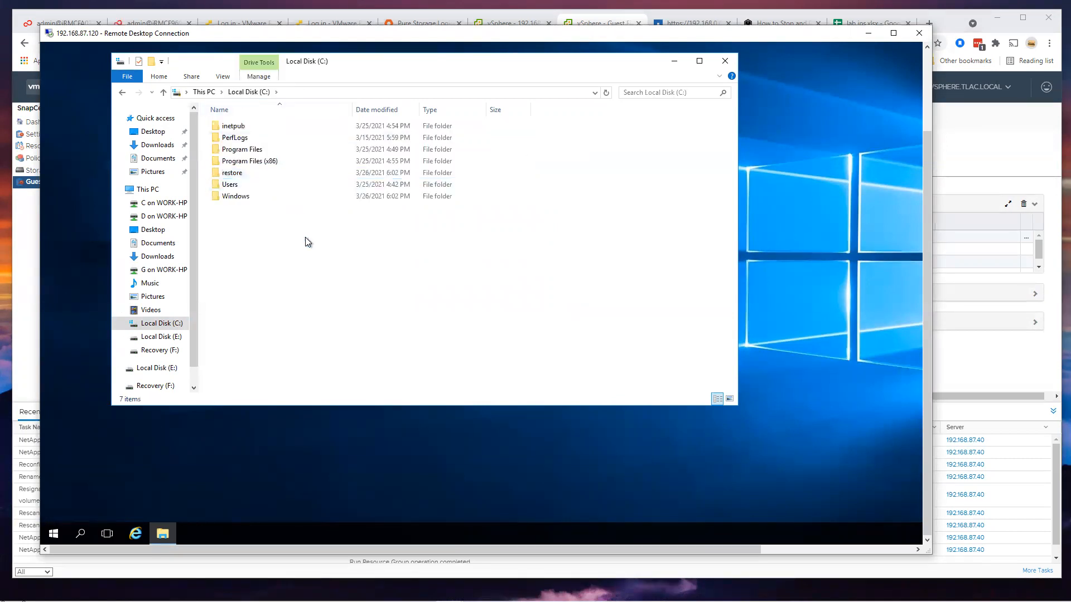
key("ctrl+v")
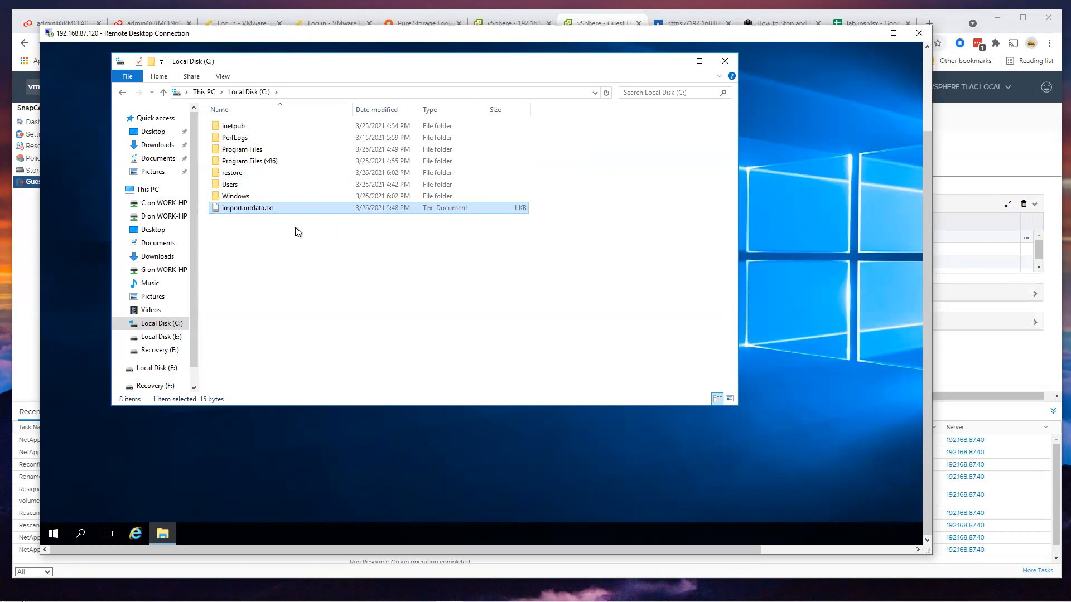
Step: Add the line "modified at 6:03 pm" to importantdata.txt in the C: root, save the file and close it
double_click(256, 210)
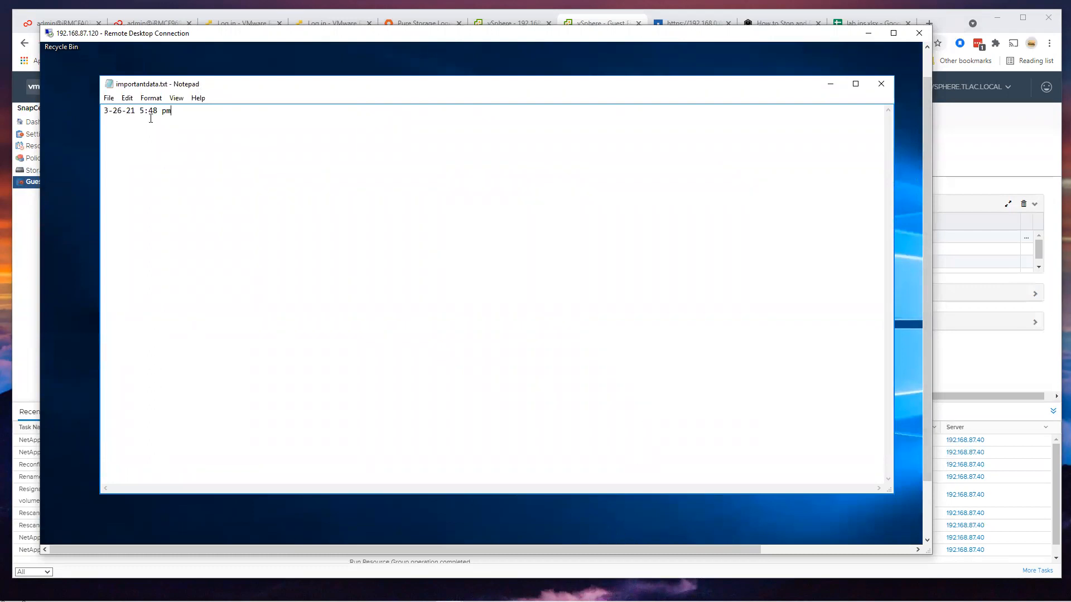
left_click(191, 114)
type("modified at 6:03 pm")
left_click(109, 97)
left_click(134, 135)
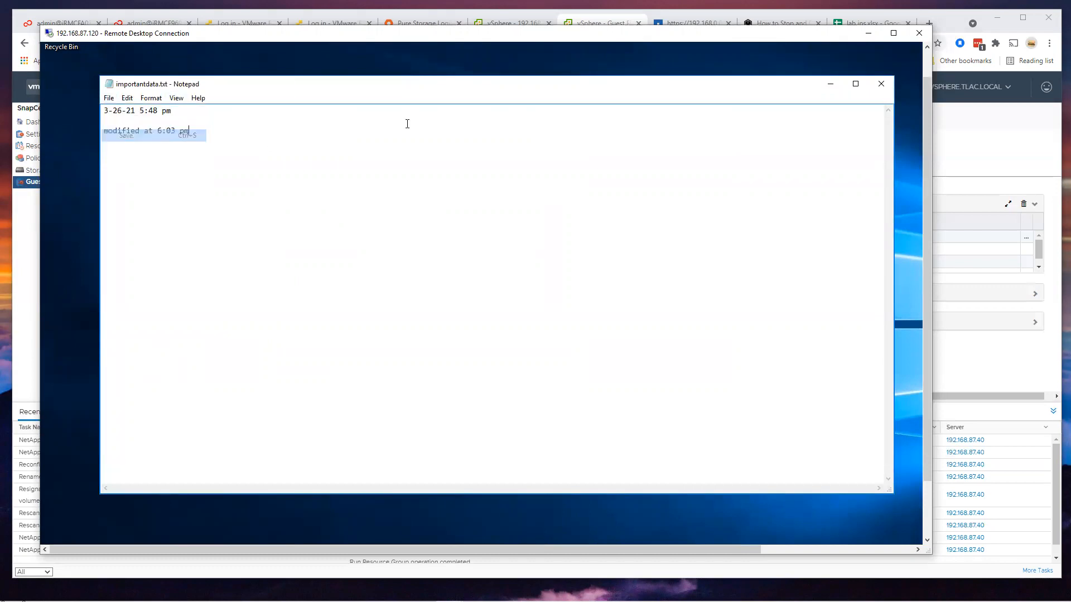
left_click(881, 84)
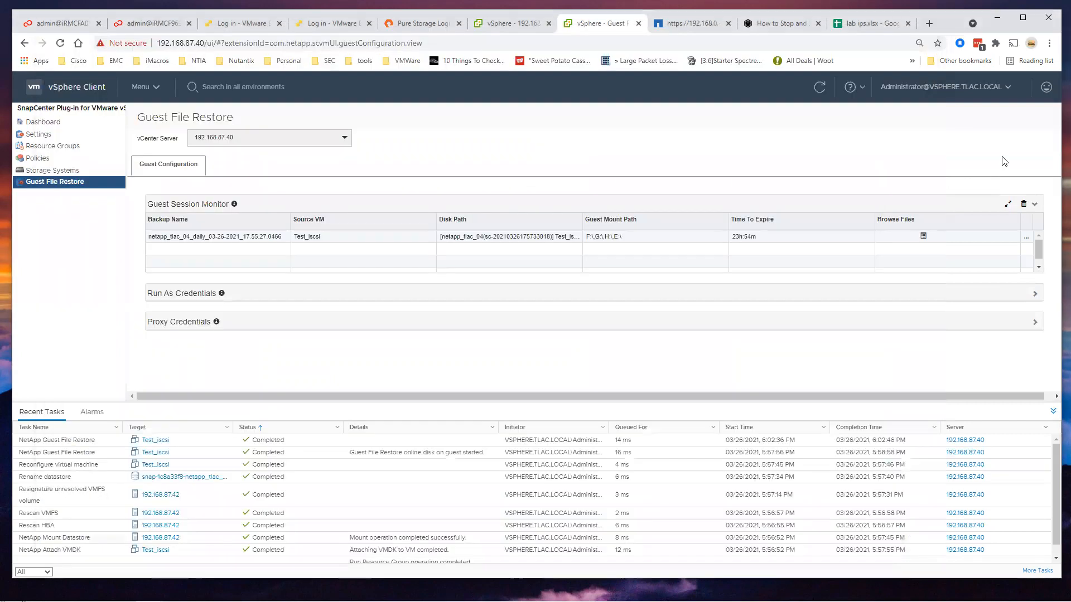
Step: Back in the vSphere Client, browse the Test_iscsi guest session's E:\ root with the pattern txt and select importantdata.txt.txt for restore
left_click(1004, 162)
left_click(923, 237)
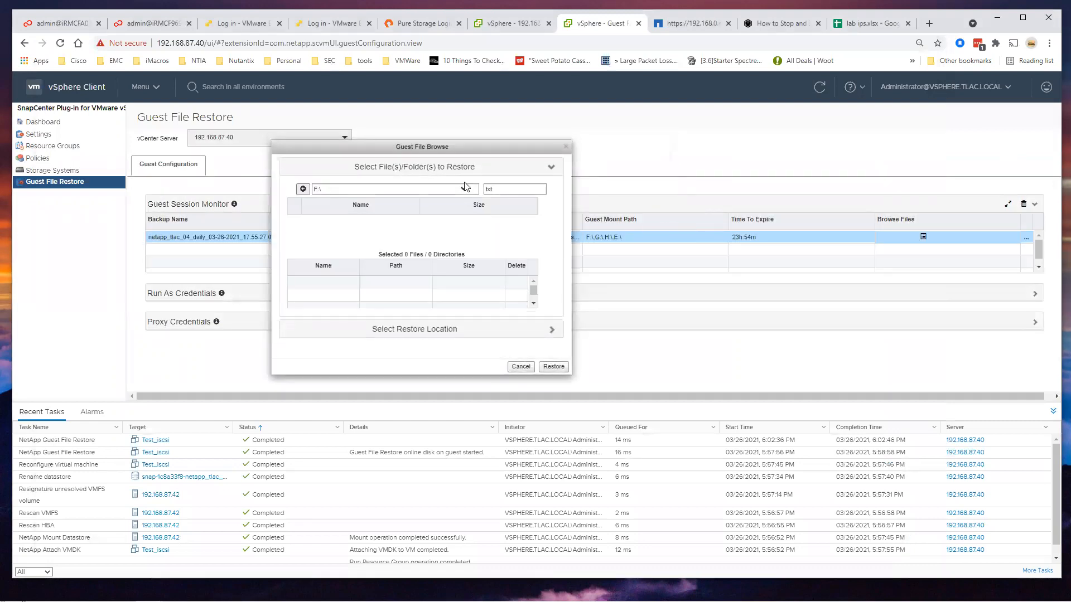
left_click(463, 189)
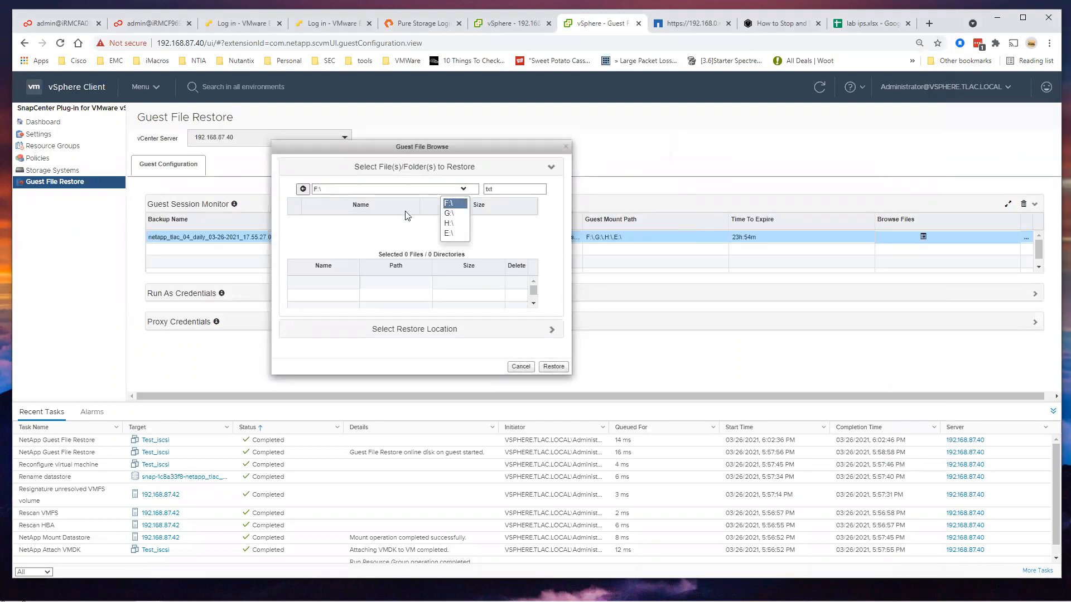
left_click(458, 234)
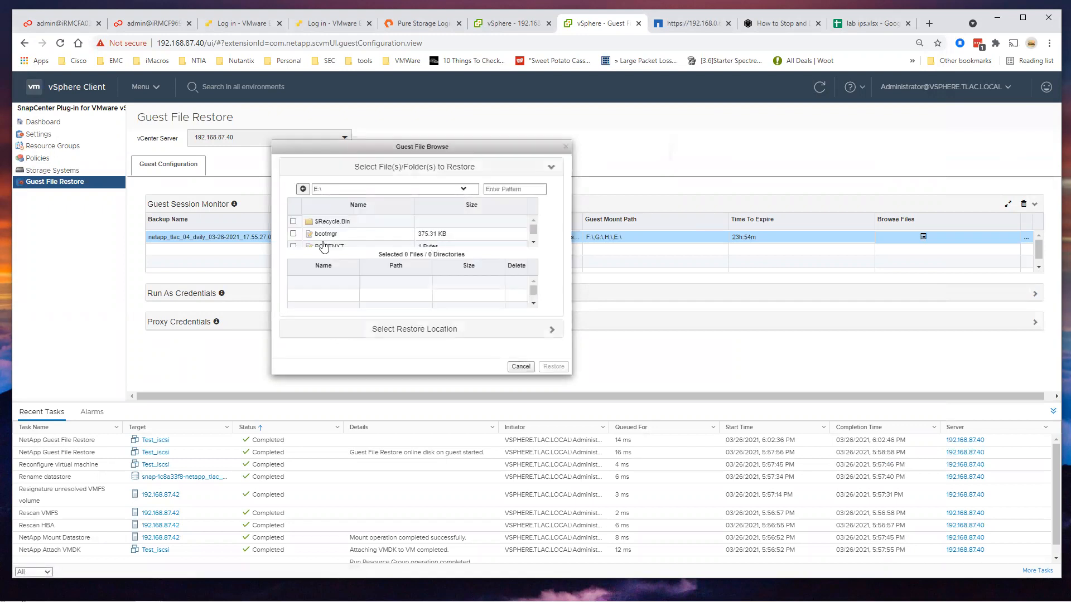
left_click(516, 190)
type("txt")
key("Return")
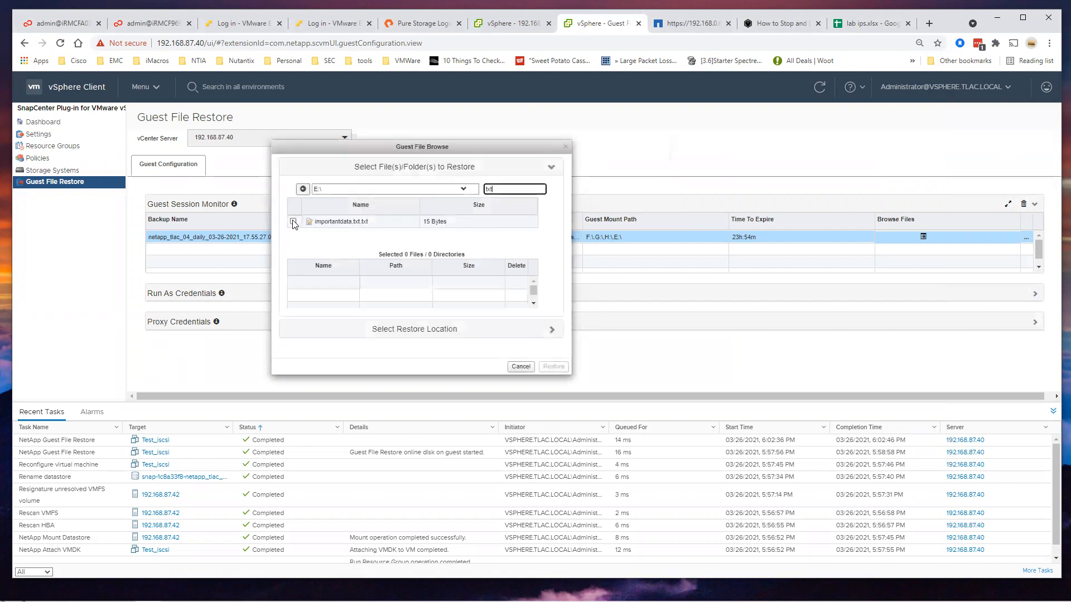
left_click(293, 222)
Step: Start the file restore to \\192.168.87.120\c$ with disconnecting the guest session after a successful restore turned on, and dismiss the message
mouse_move(554, 364)
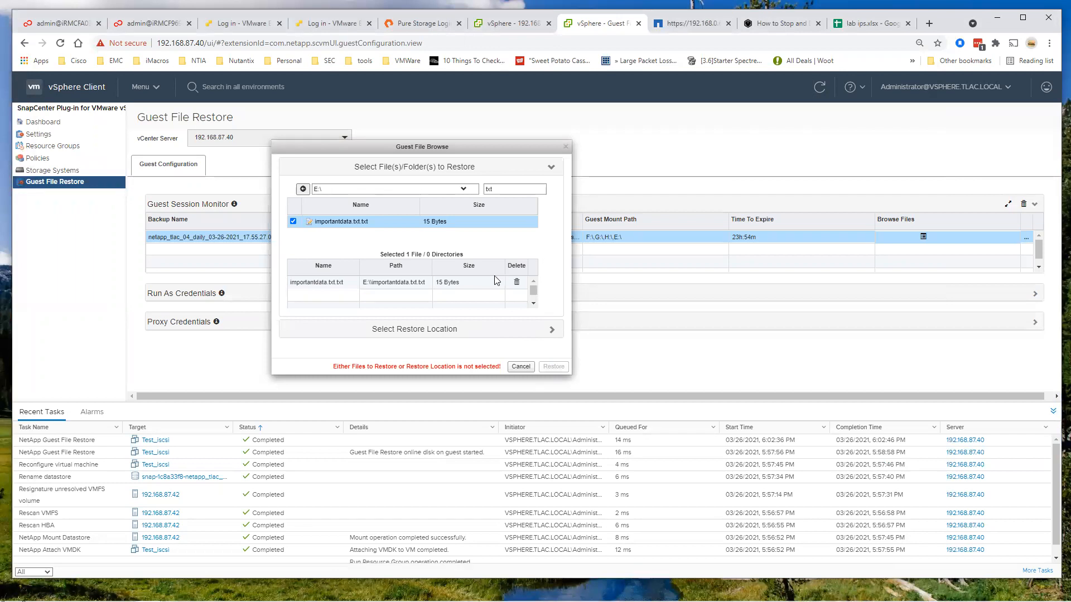
left_click(551, 330)
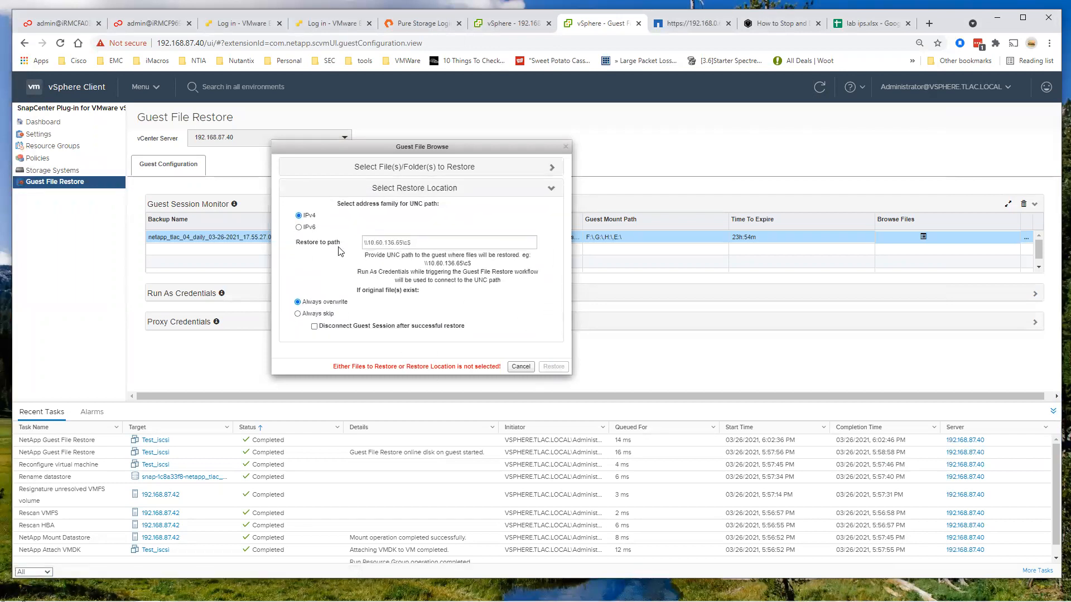
left_click(427, 246)
type("\\192.168.87.120")
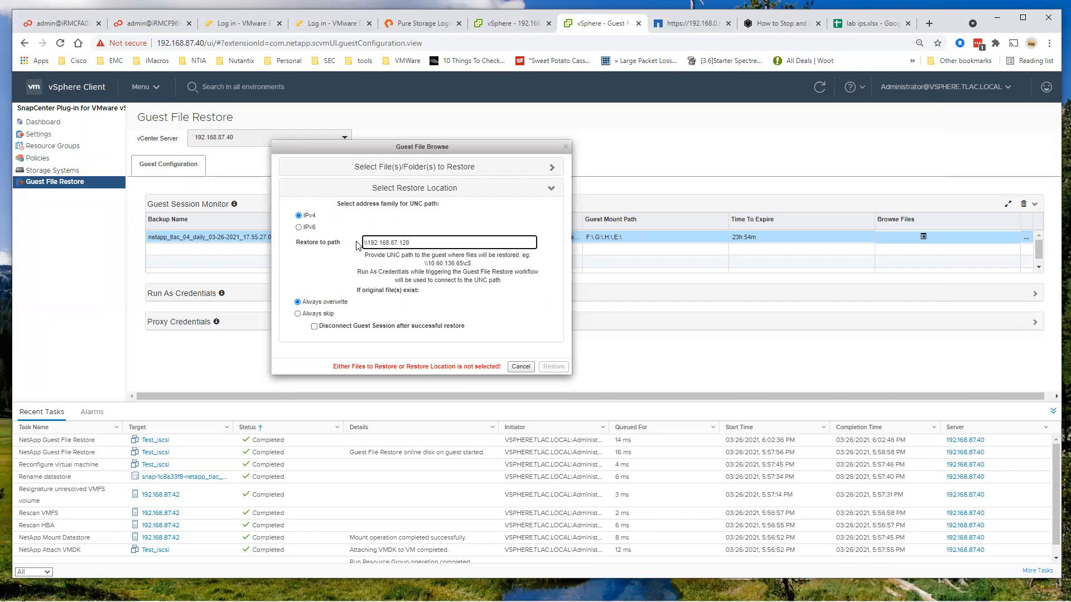
type("\\c$")
left_click(315, 327)
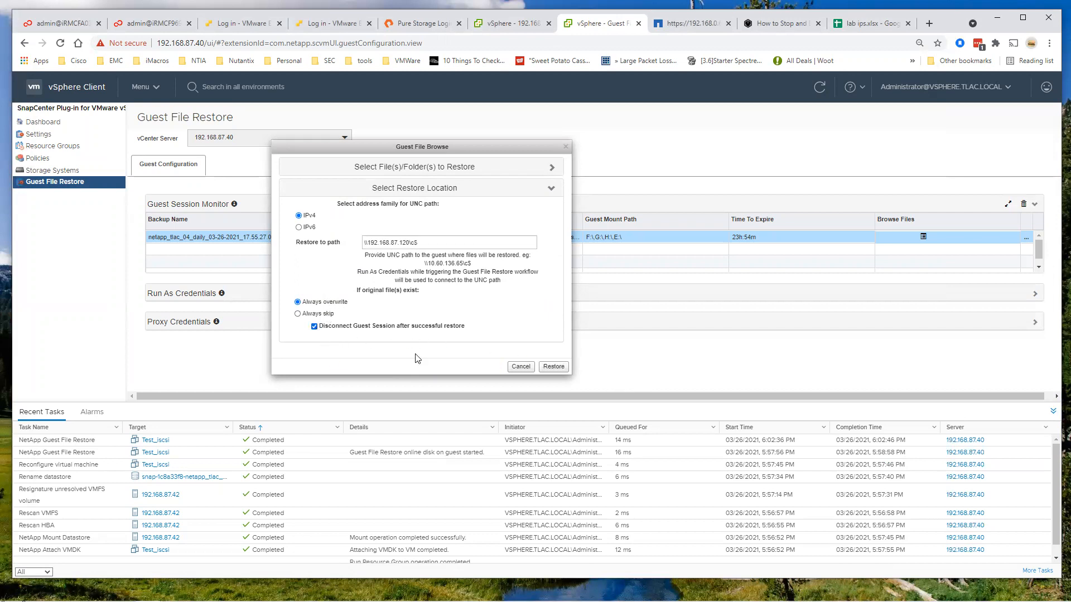
left_click(552, 368)
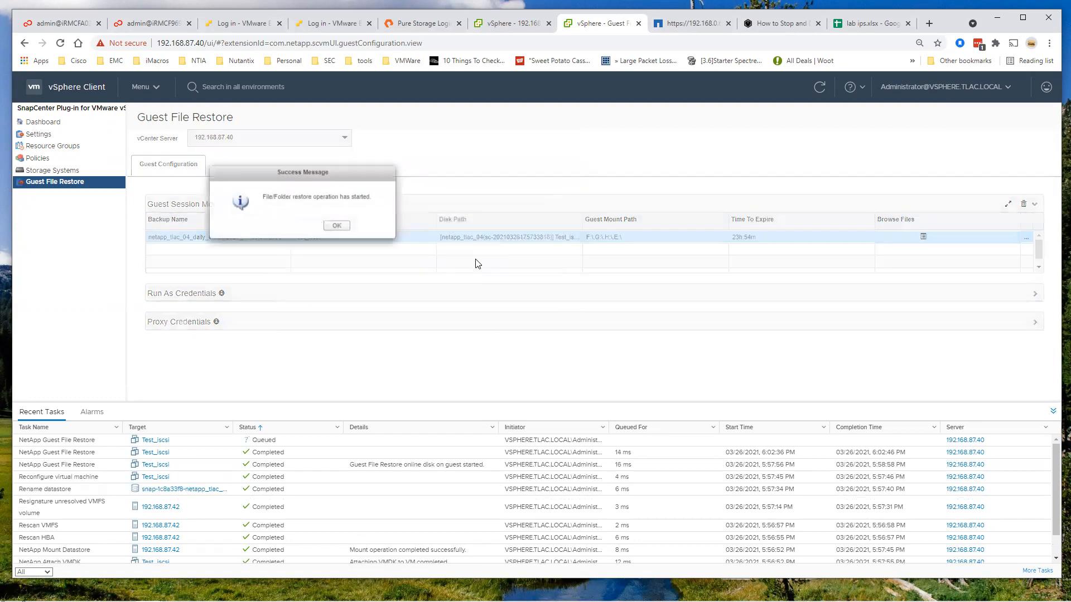
left_click(337, 239)
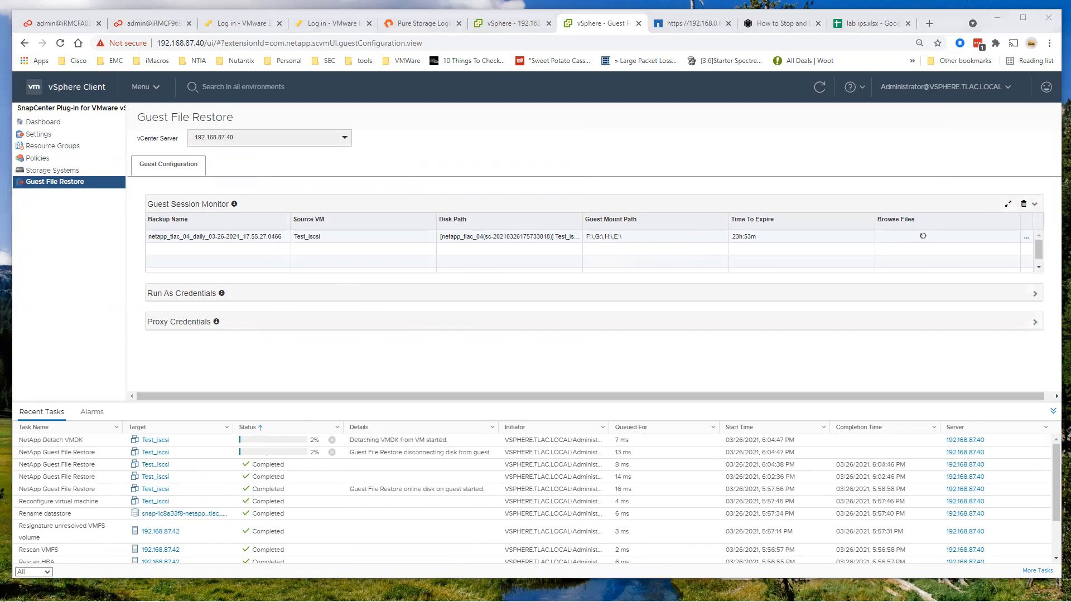
Step: Switch to the 192.168.87.120 remote desktop, shrink its window and check the contents of importantdata.txt in the C: root
key("alt+Tab")
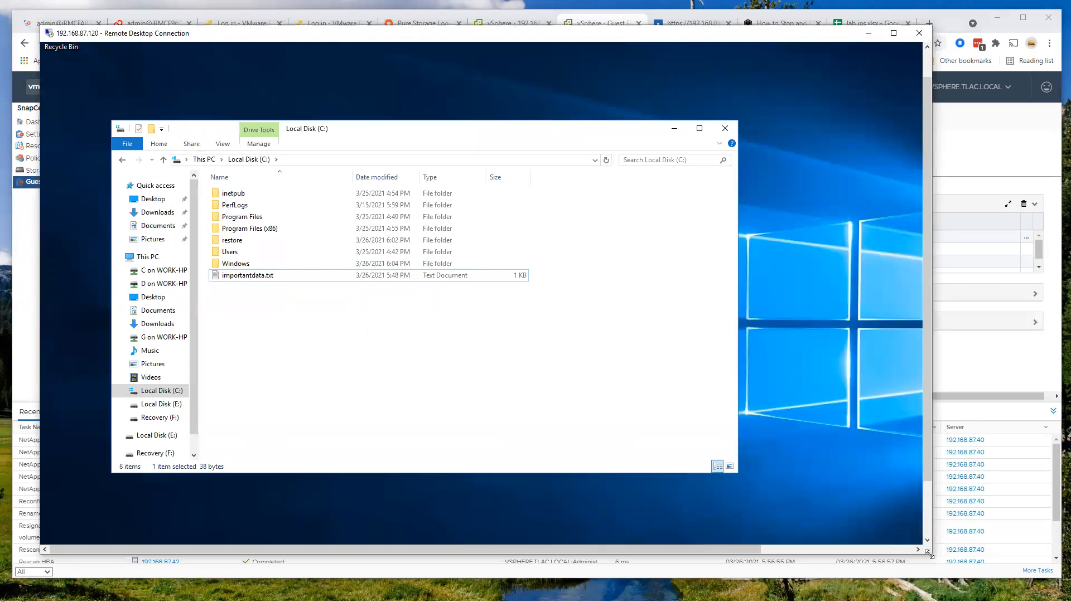
left_click_drag(928, 554, 879, 353)
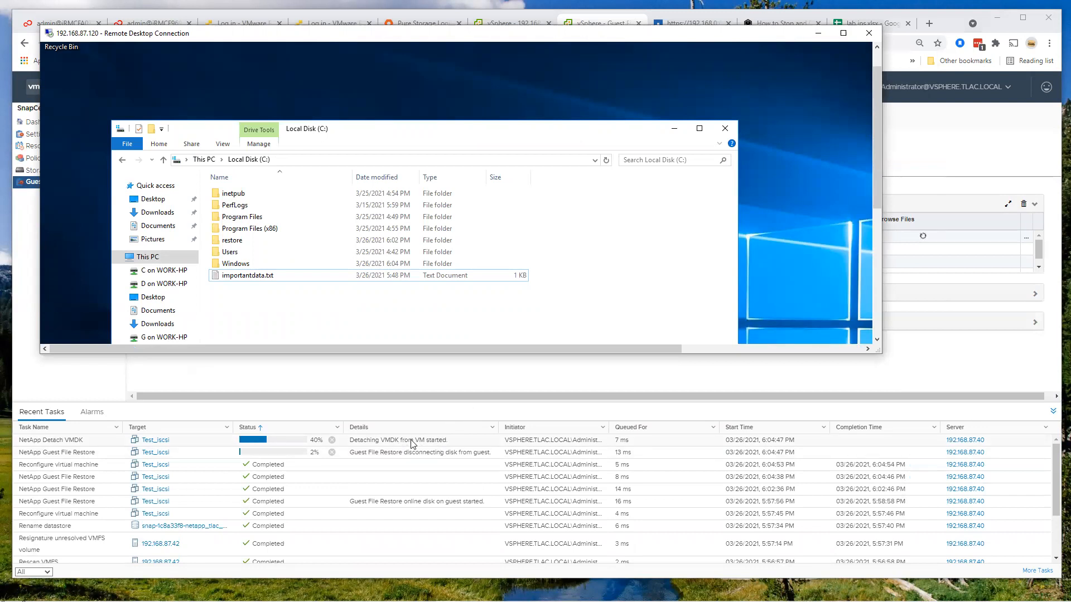
left_click(166, 256)
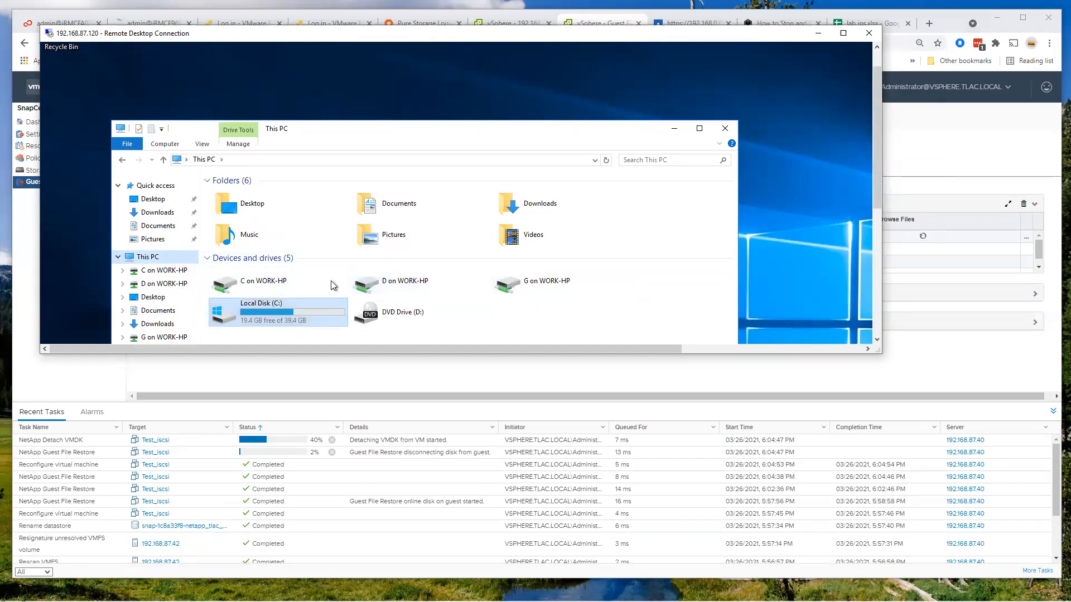
double_click(277, 313)
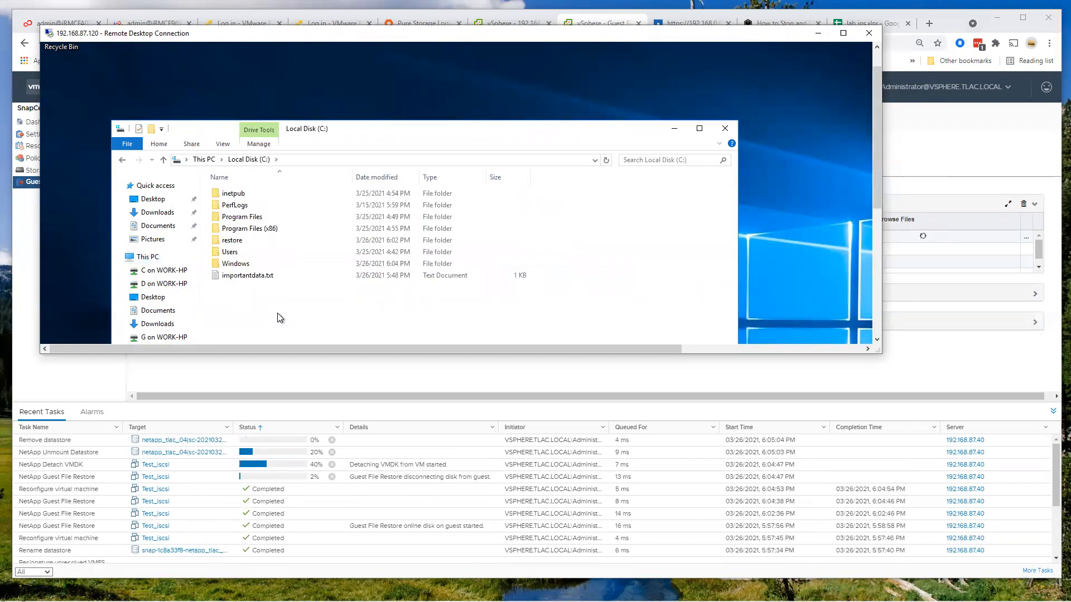
double_click(251, 281)
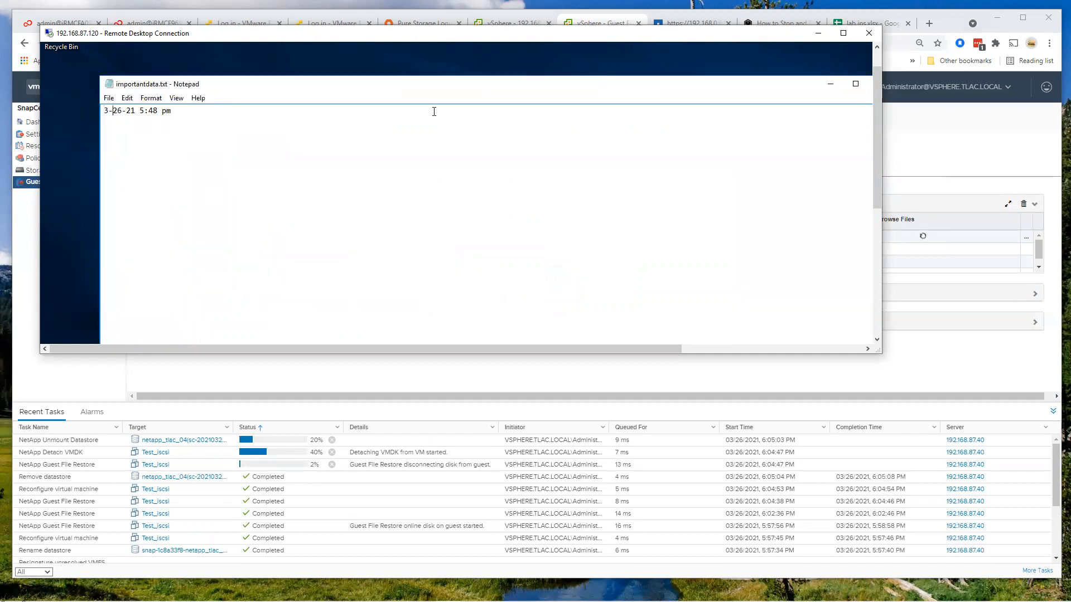
left_click_drag(759, 87, 724, 70)
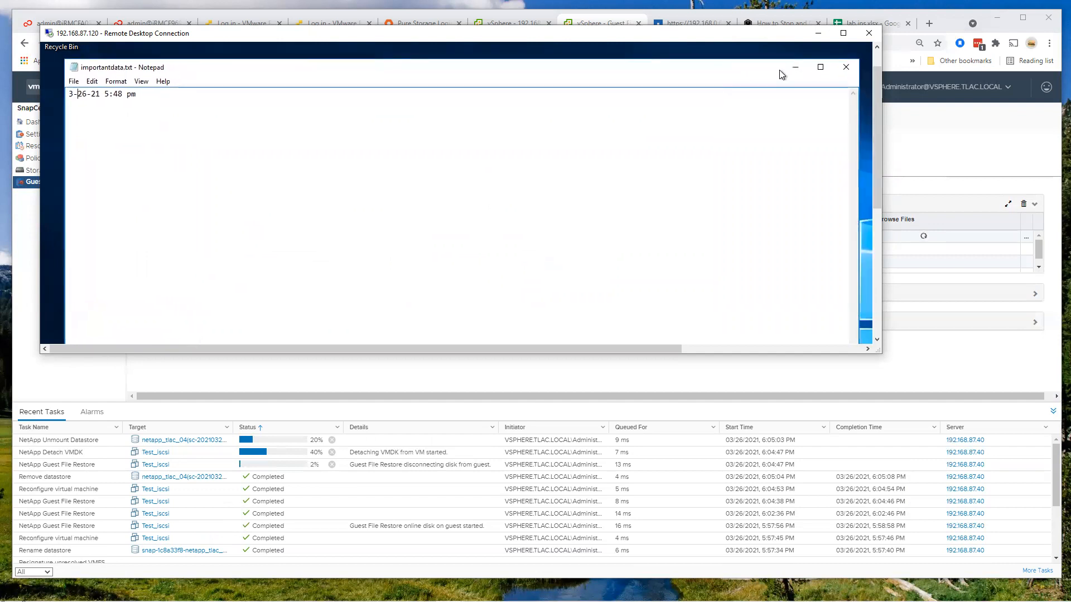
left_click(846, 68)
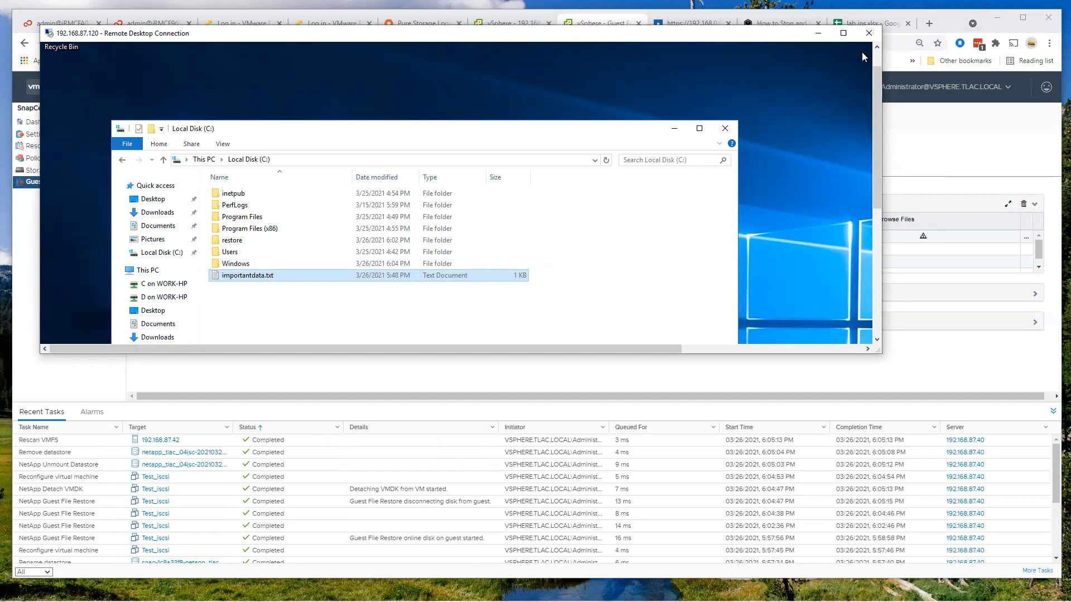
Step: Disconnect the remote desktop session to 192.168.87.120 and refresh the Guest File Restore page
left_click(868, 33)
left_click(497, 211)
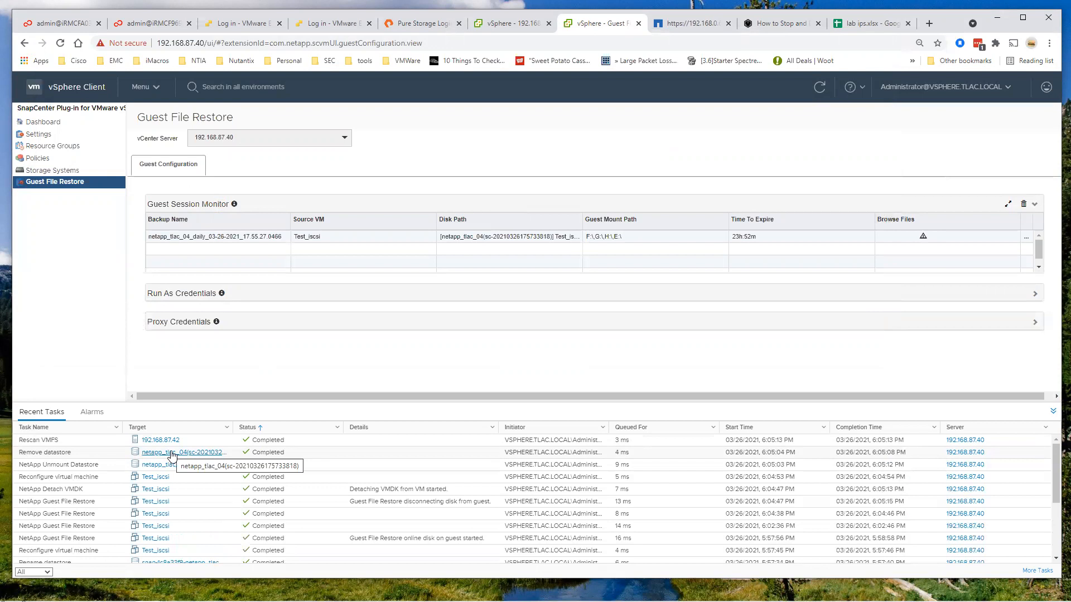
left_click(820, 89)
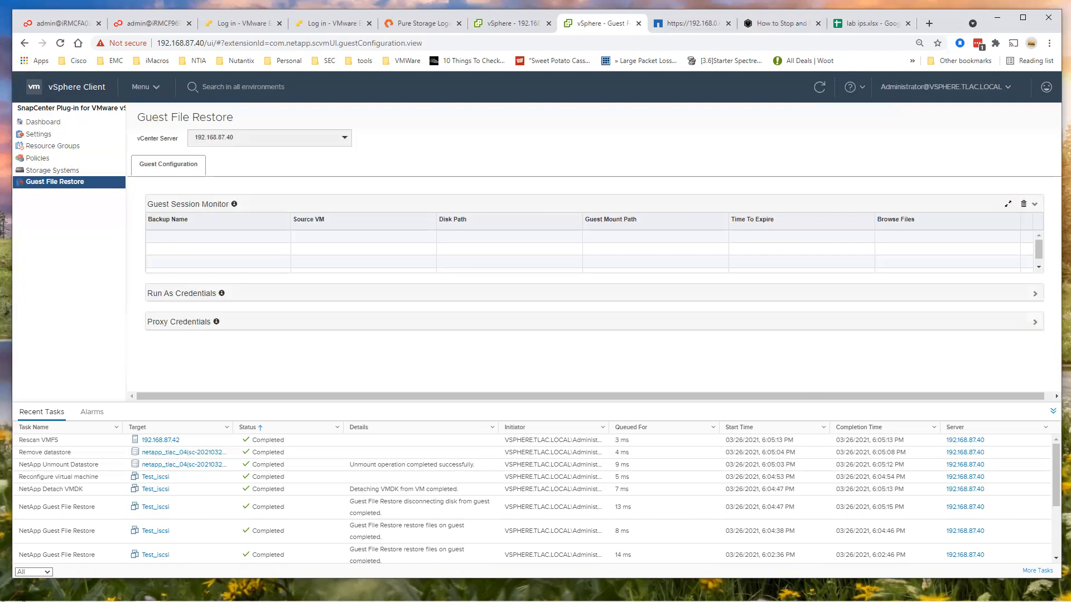
Step: Switch to the 192.168.87.113 remote desktop showing SnapCenter and disconnect its session
key("alt+Tab")
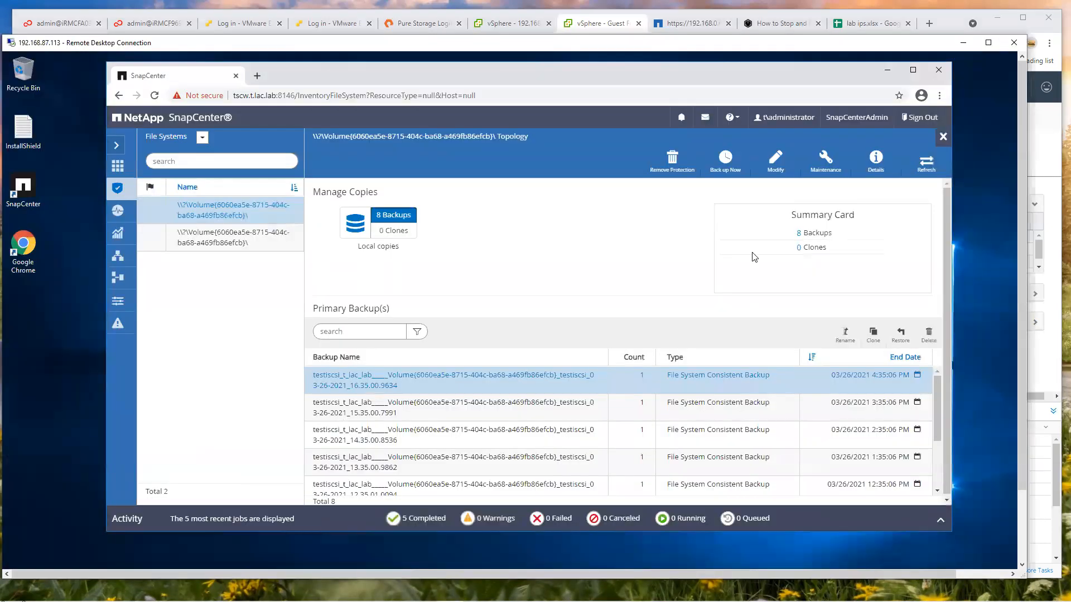
left_click(1018, 44)
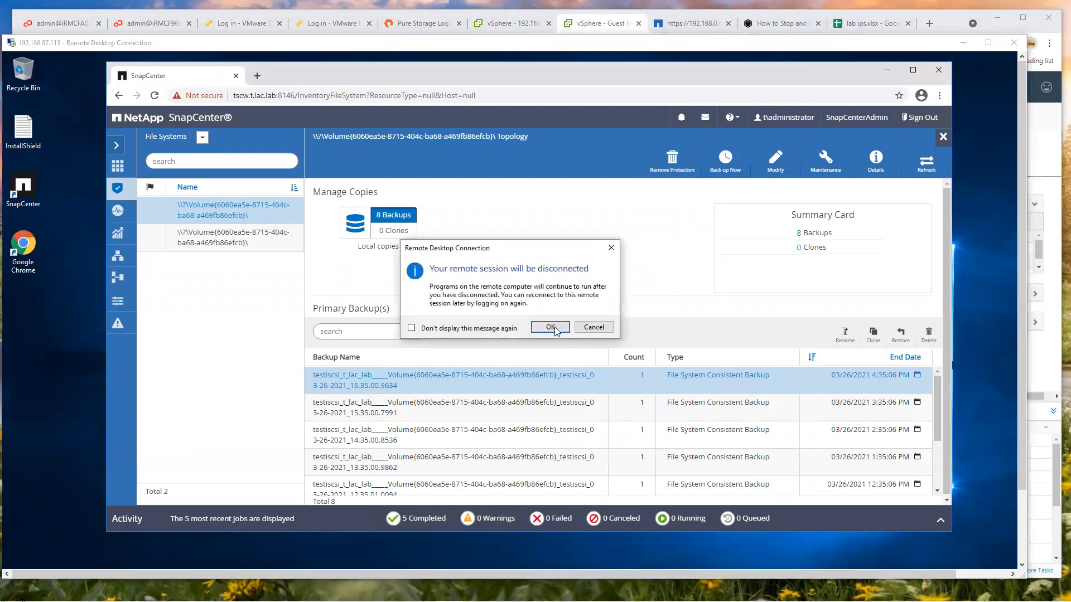
key("Return")
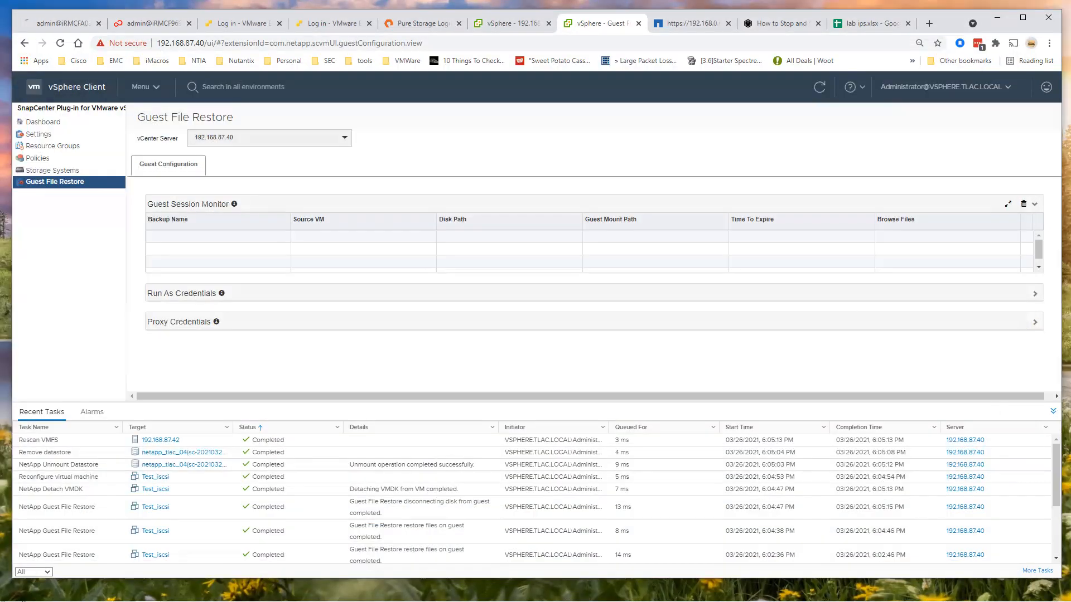